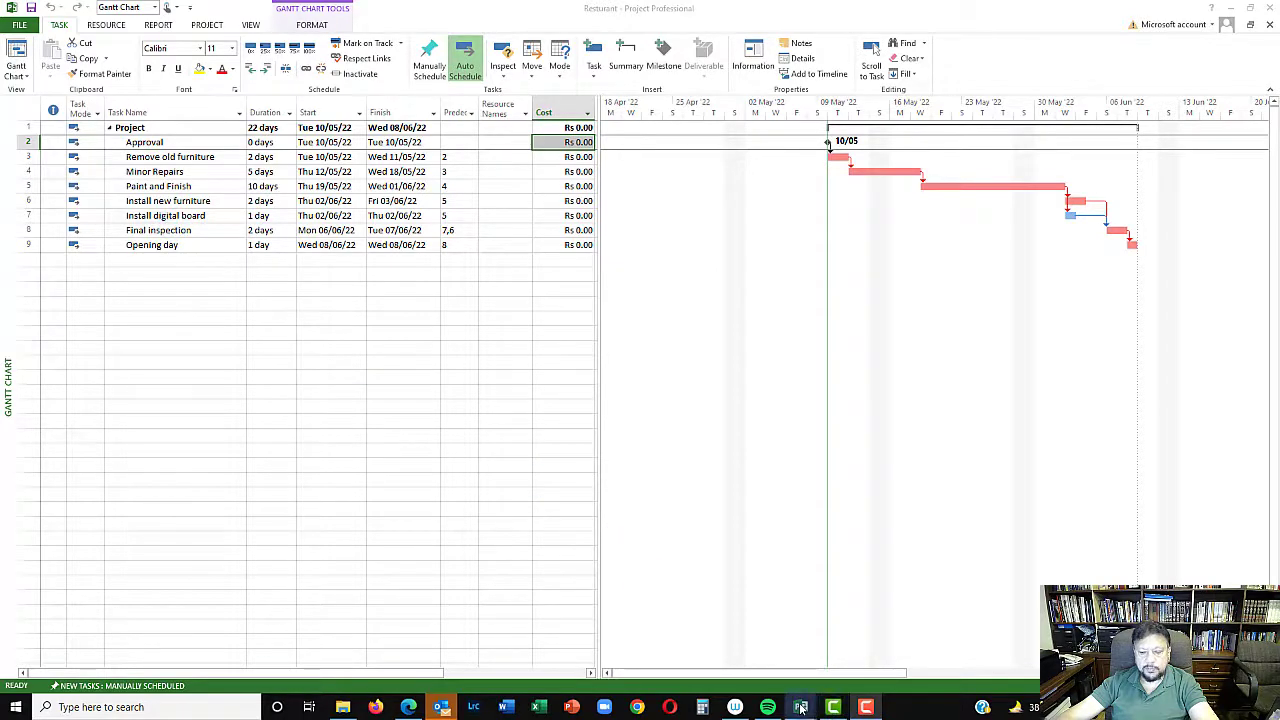
# Step: Review the tasks, durations and predecessors in the SubFurniture and SubDigiBoard project files
pyautogui.moveTo(801, 707)
pyautogui.click(762, 662)
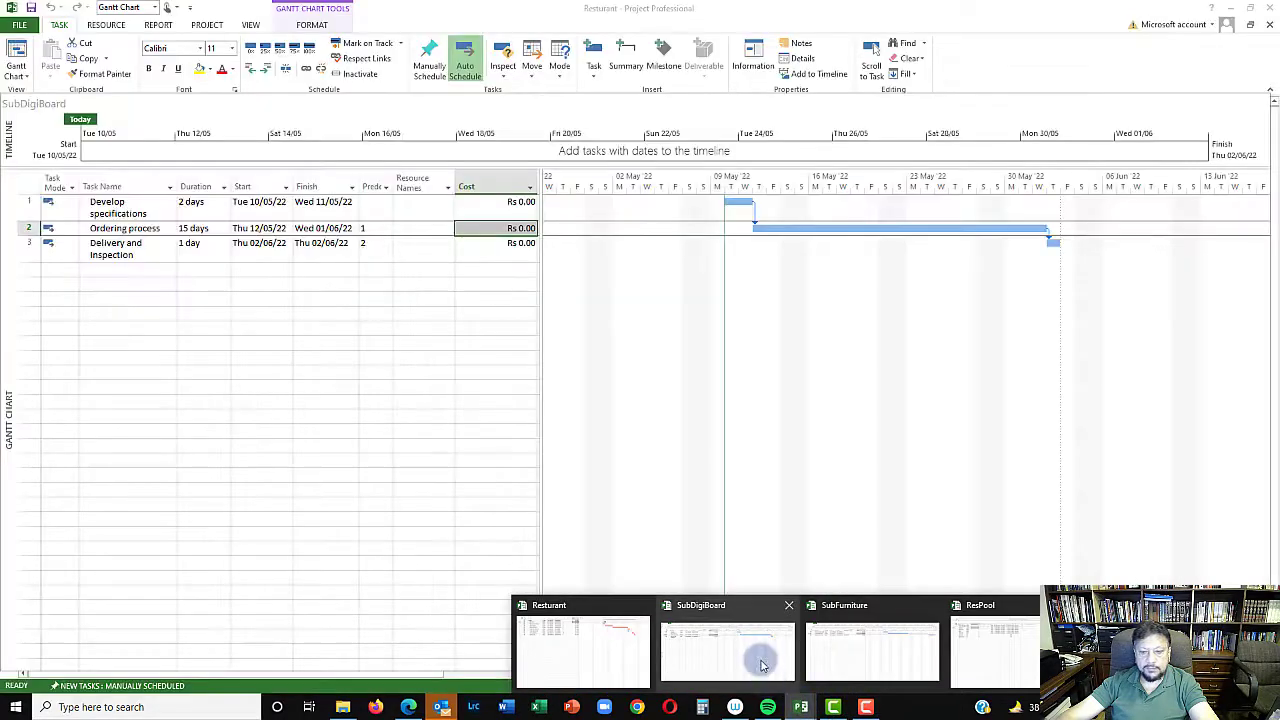
pyautogui.click(834, 648)
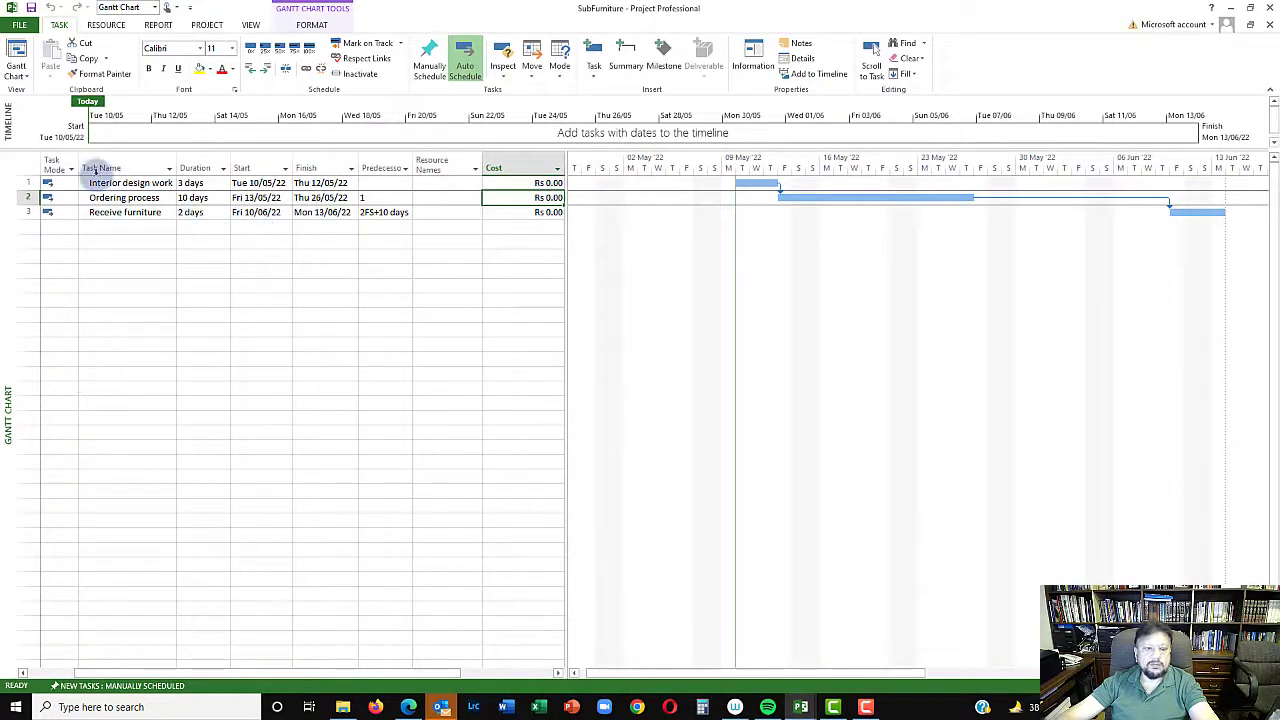
pyautogui.moveTo(93, 170); pyautogui.dragTo(130, 185)
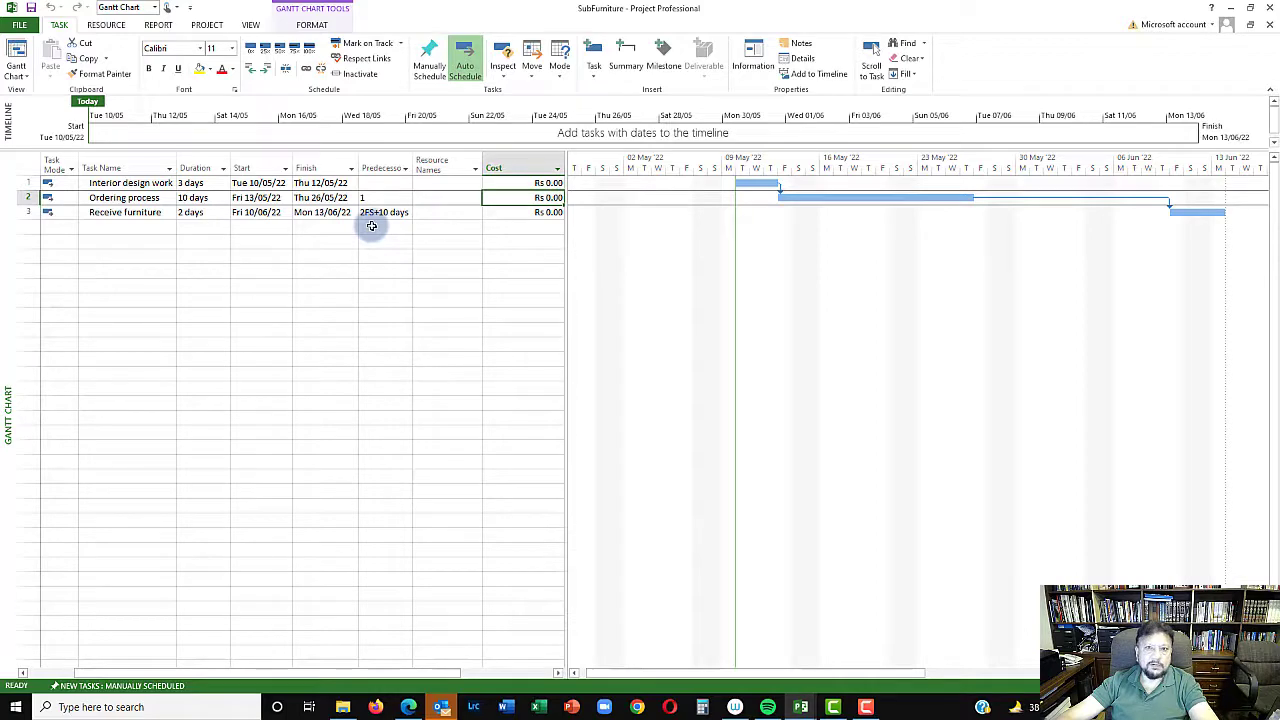
pyautogui.click(801, 707)
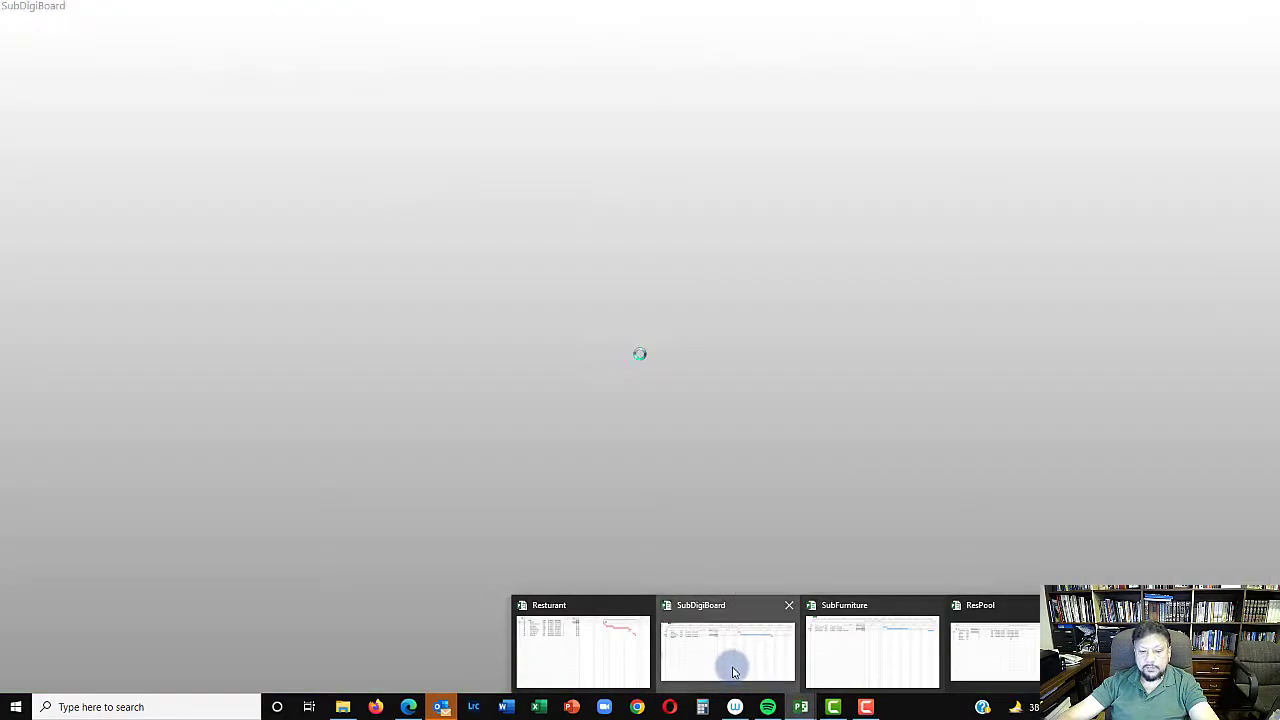
pyautogui.click(729, 666)
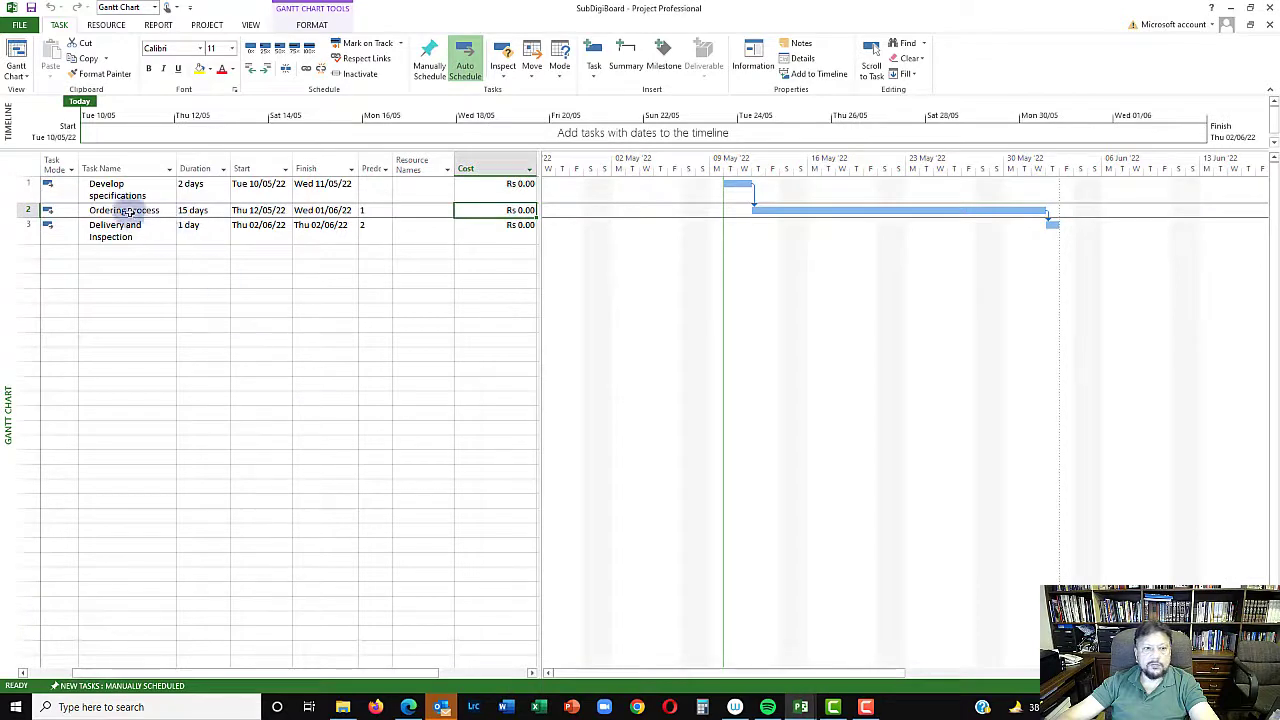
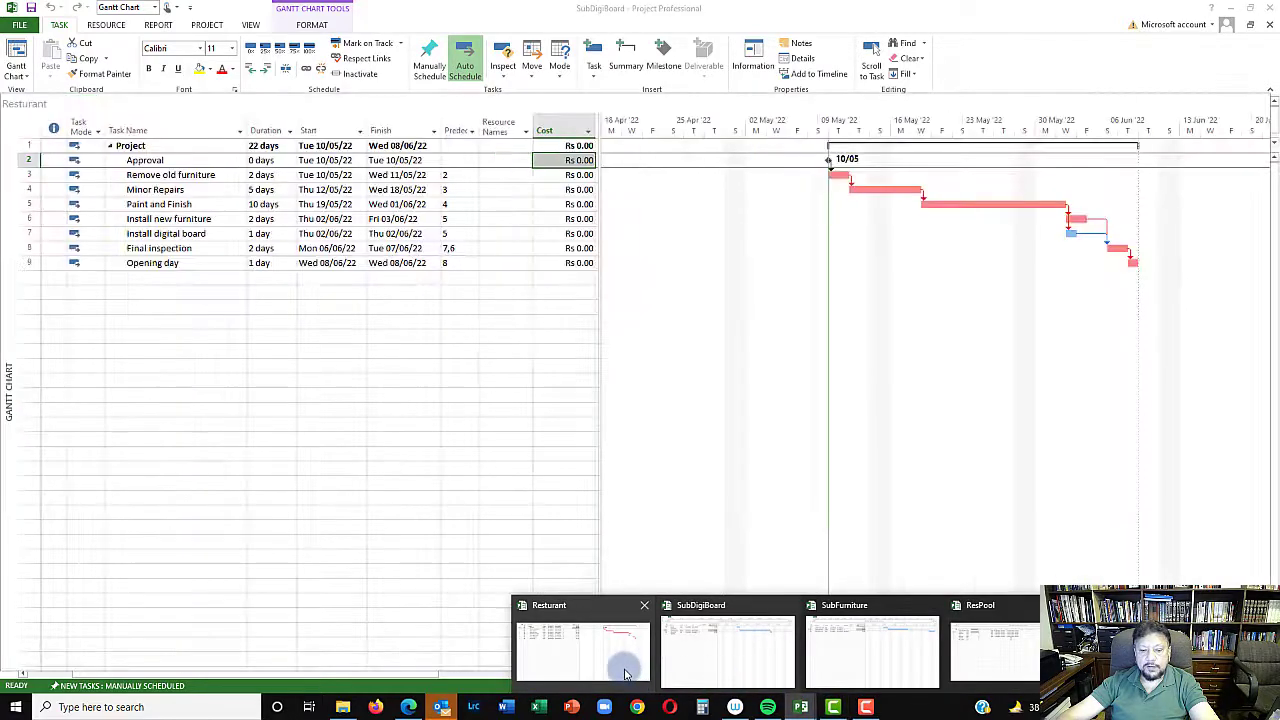
# Step: Insert SubFurniture as a linked subproject in the row below Opening day in the Resturant project, and check its tasks
pyautogui.click(625, 673)
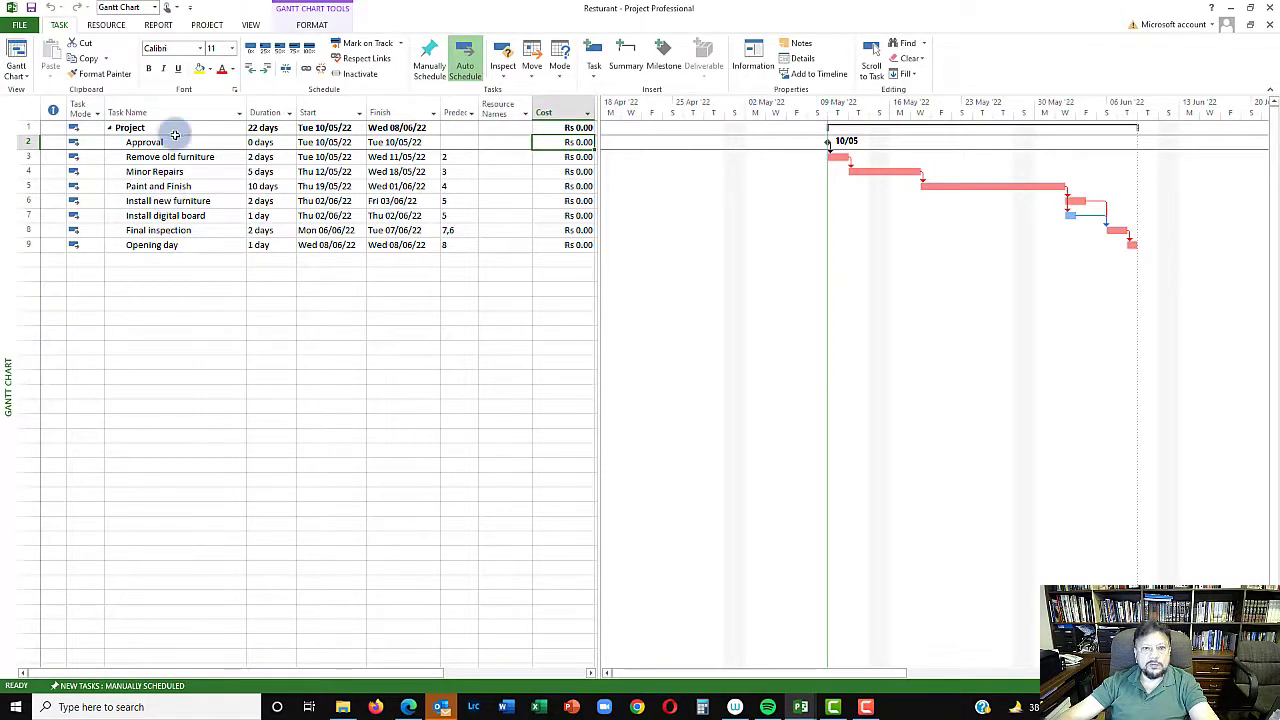
pyautogui.click(206, 25)
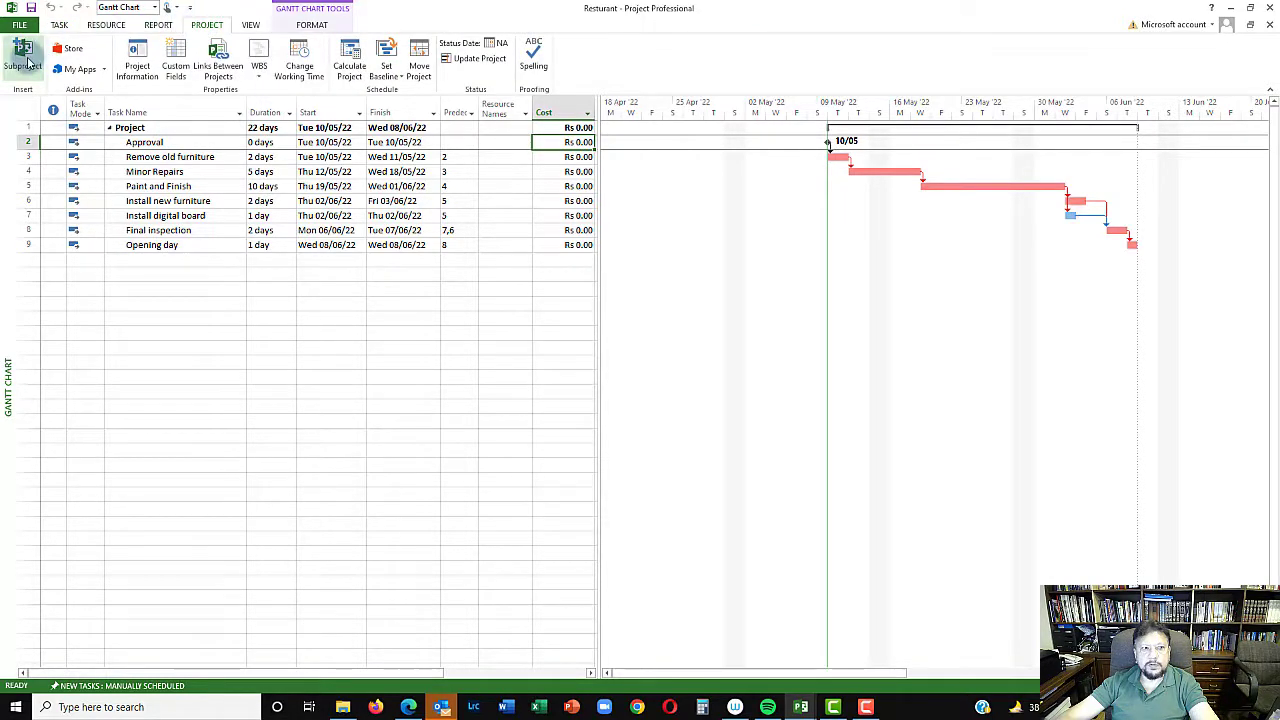
pyautogui.click(121, 263)
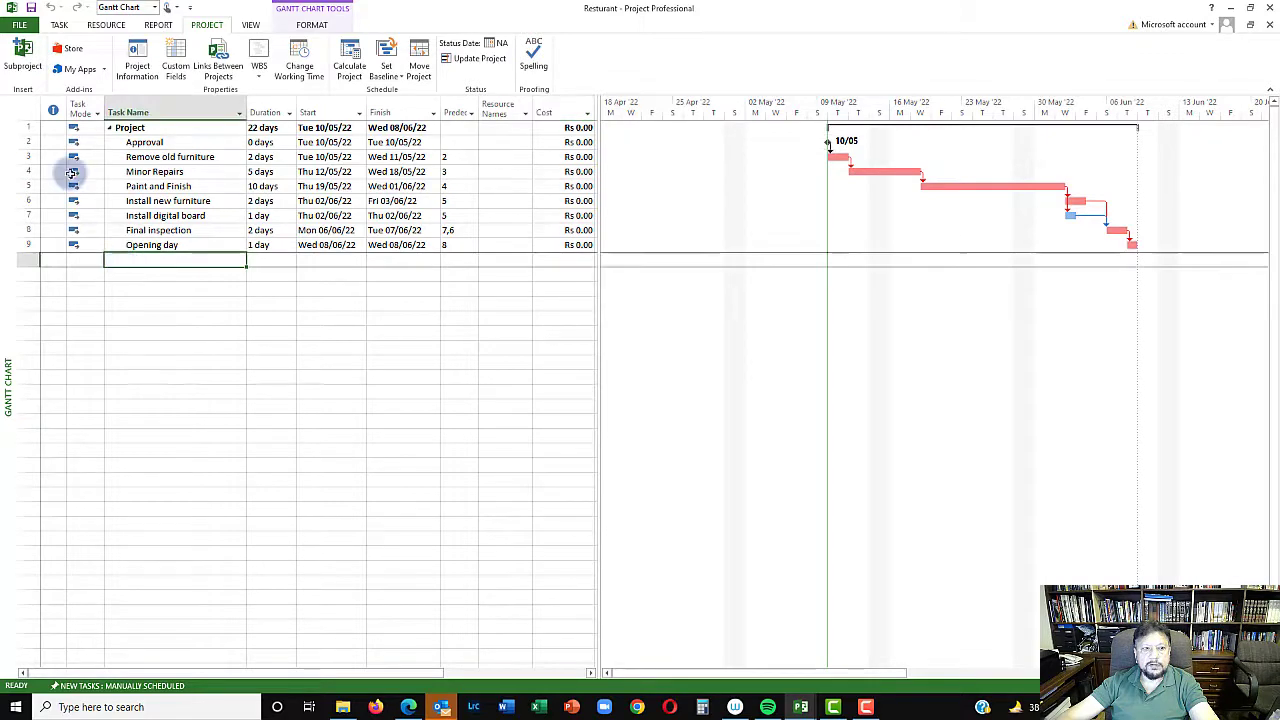
pyautogui.click(24, 58)
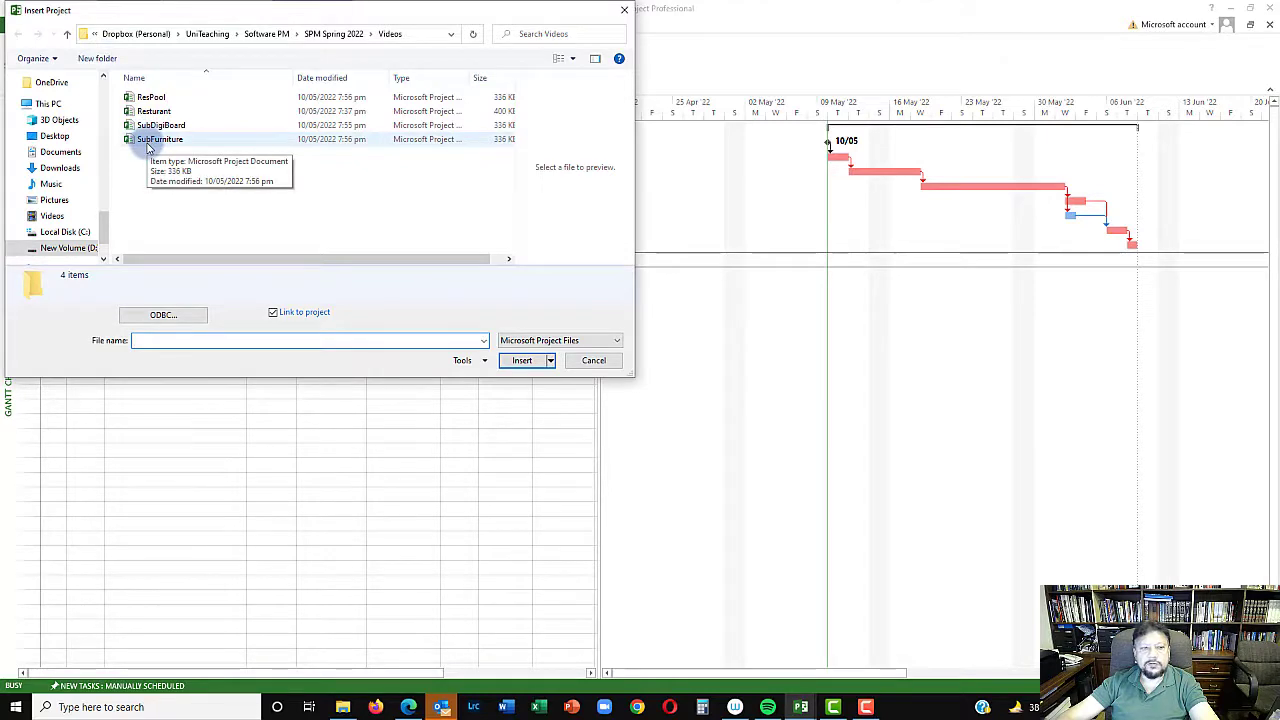
pyautogui.click(150, 141)
pyautogui.click(525, 361)
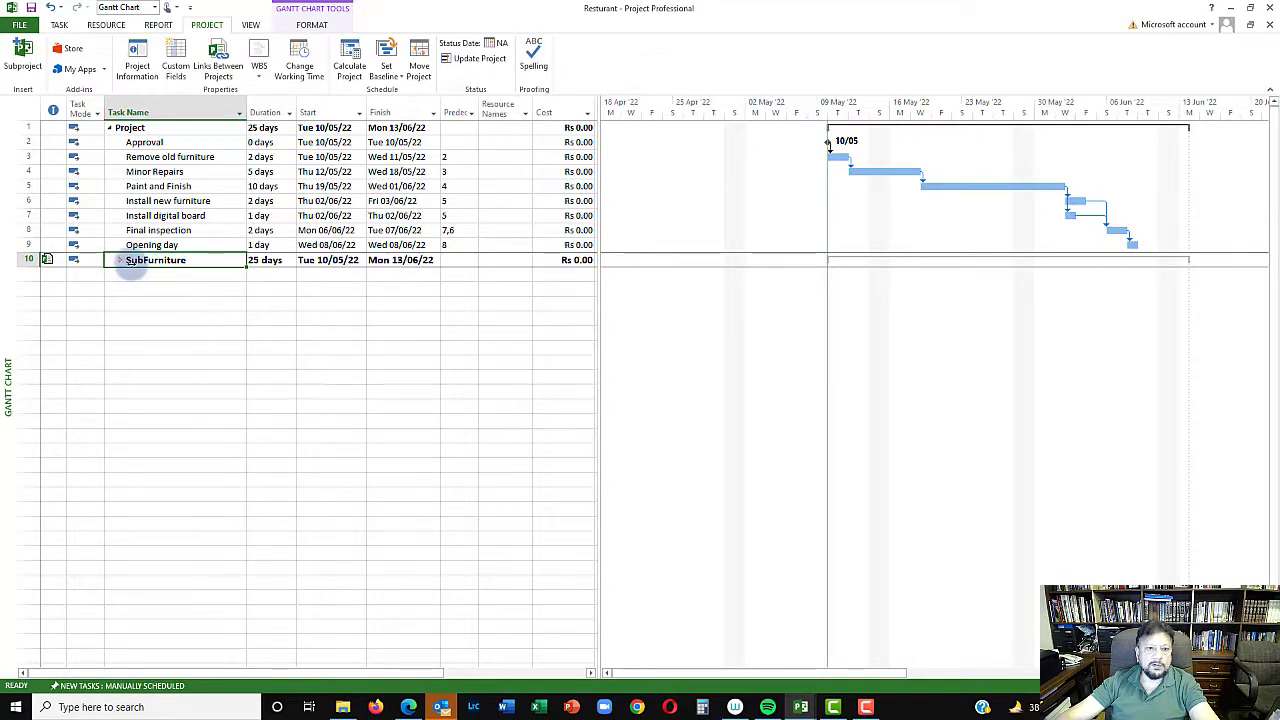
pyautogui.click(120, 261)
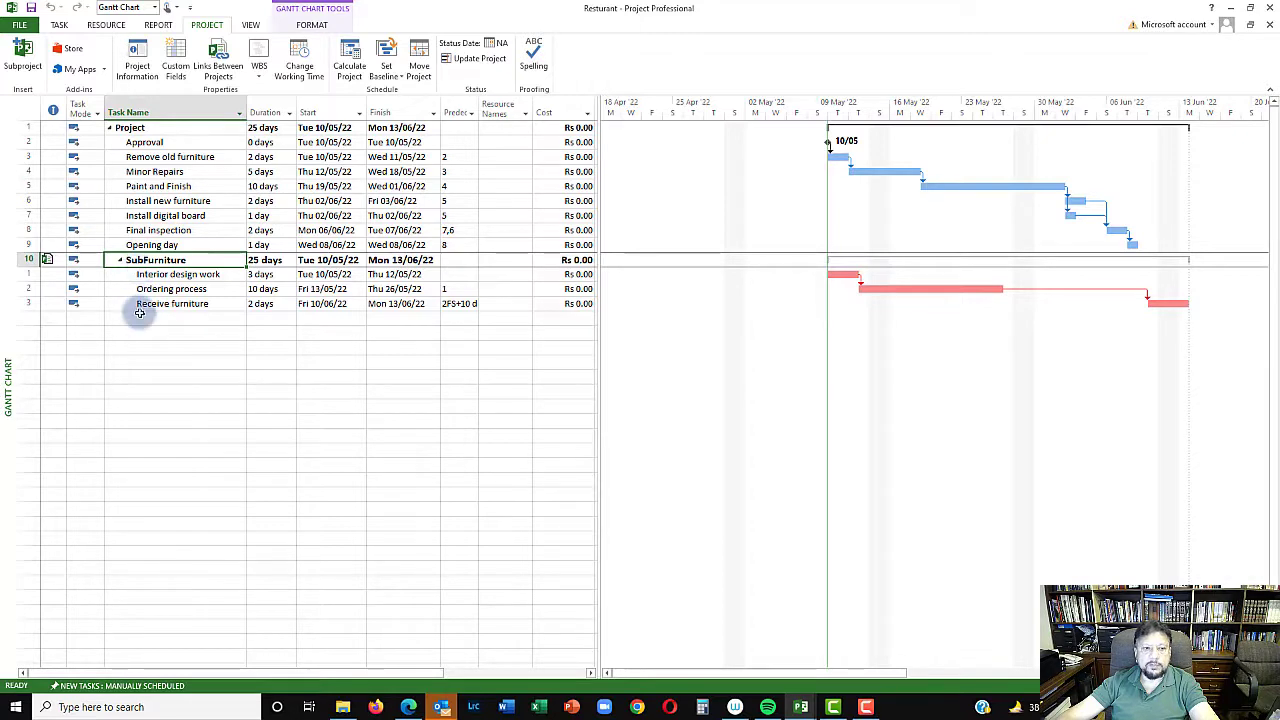
pyautogui.click(120, 260)
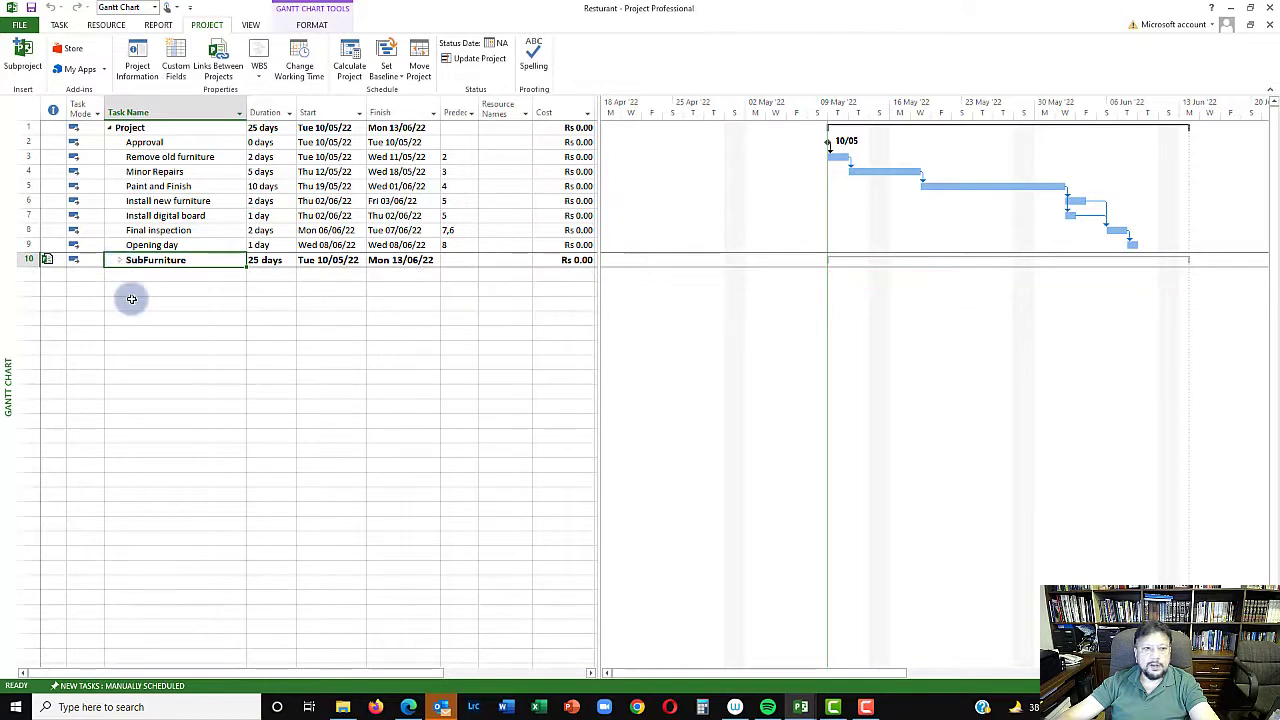
# Step: Insert SubDigiBoard as a linked subproject in the empty row below SubFurniture
pyautogui.click(127, 274)
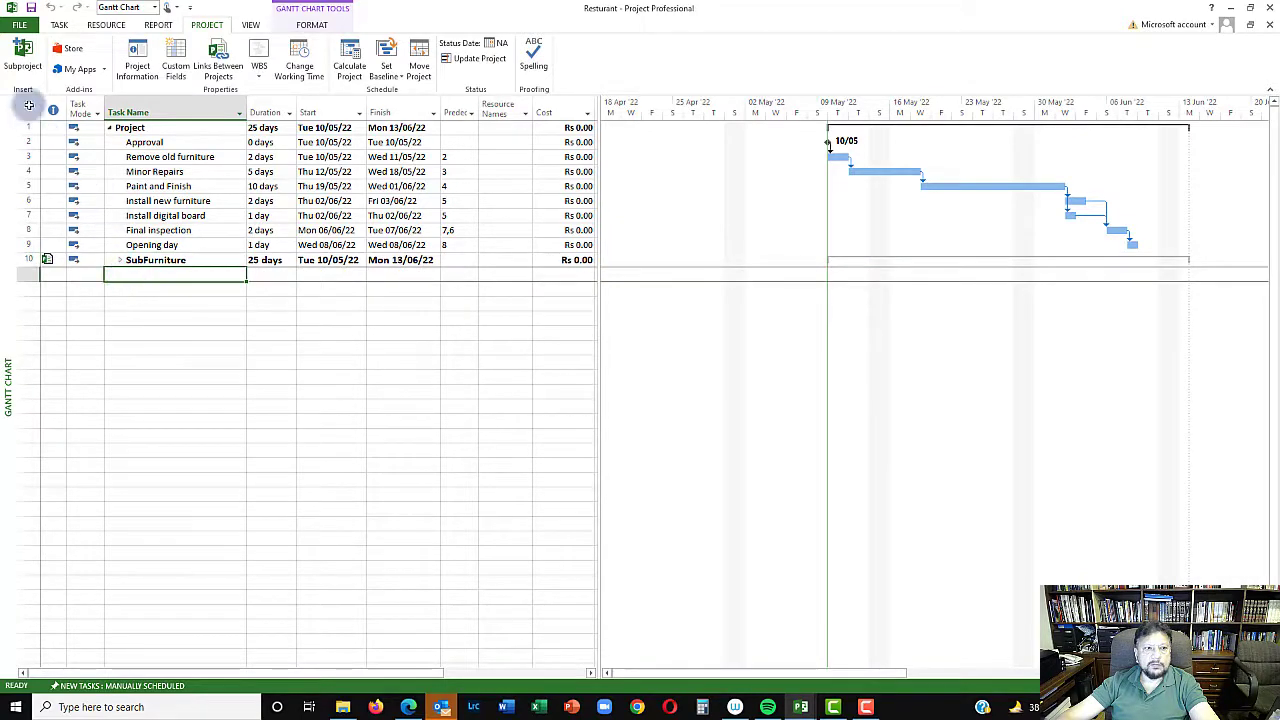
pyautogui.click(20, 60)
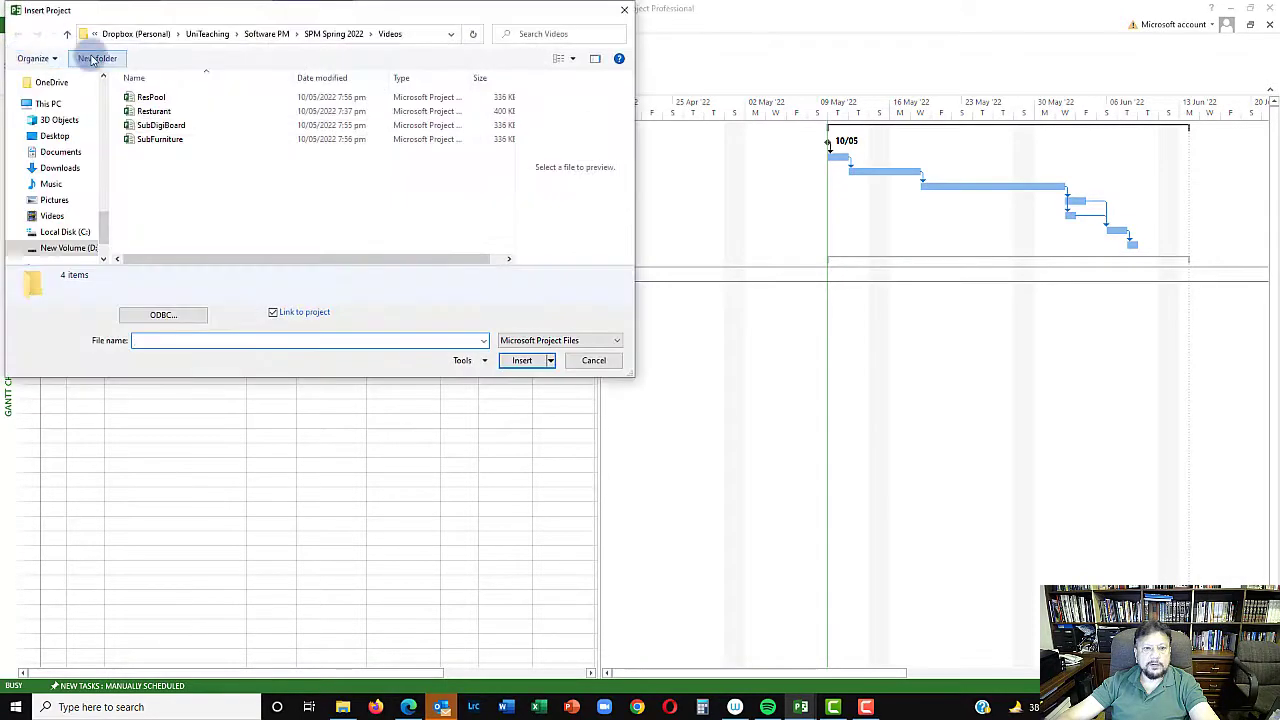
pyautogui.click(155, 125)
pyautogui.click(522, 360)
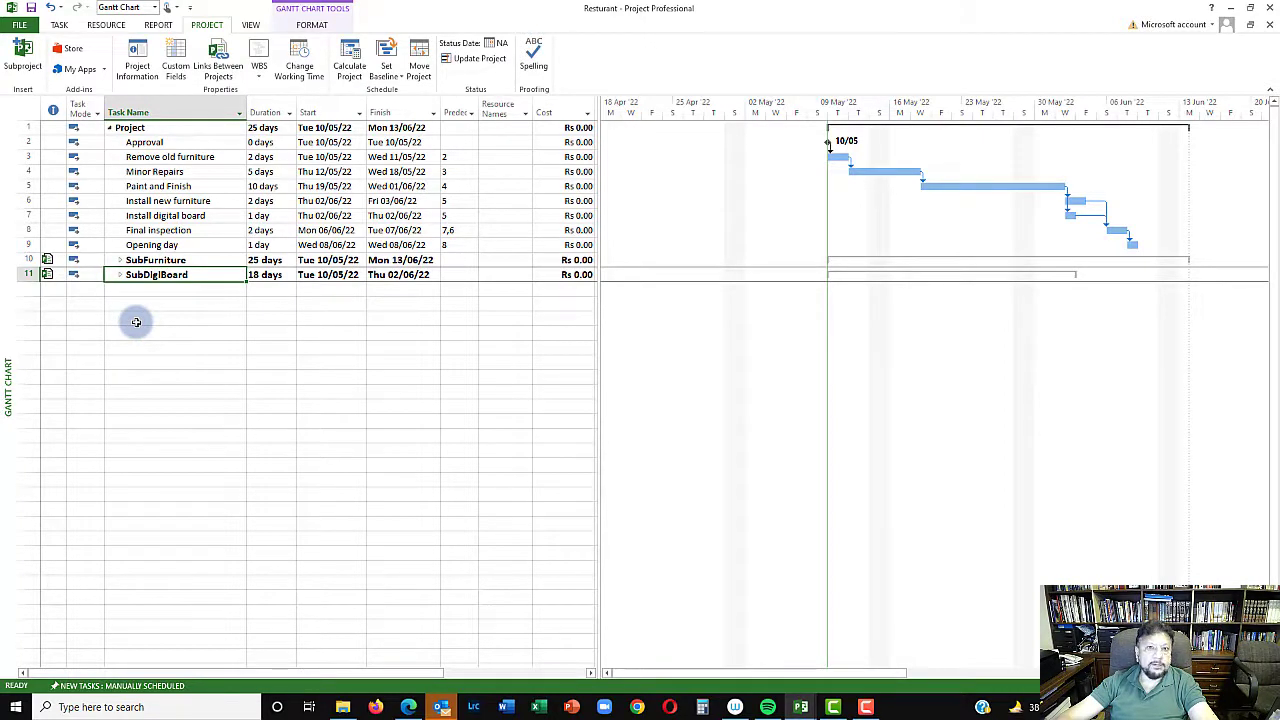
# Step: Expand SubFurniture and link Approval as the predecessor of its Interior design work task
pyautogui.click(119, 261)
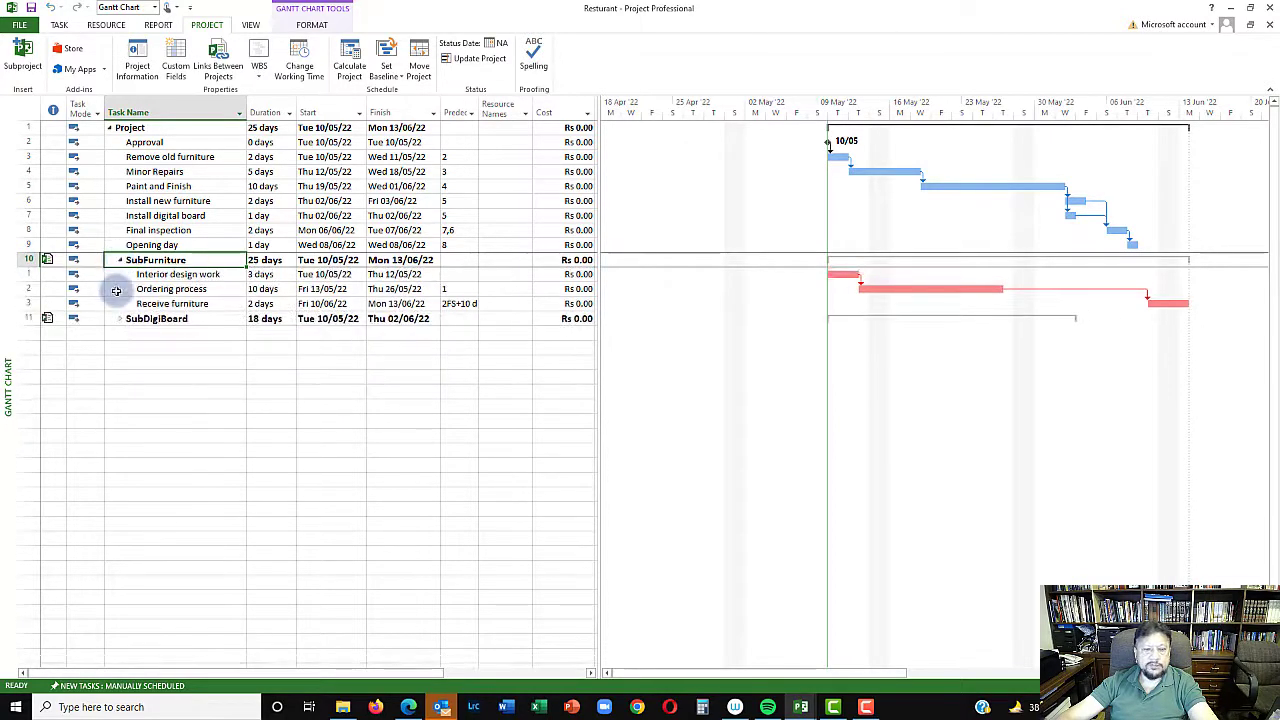
pyautogui.click(167, 274)
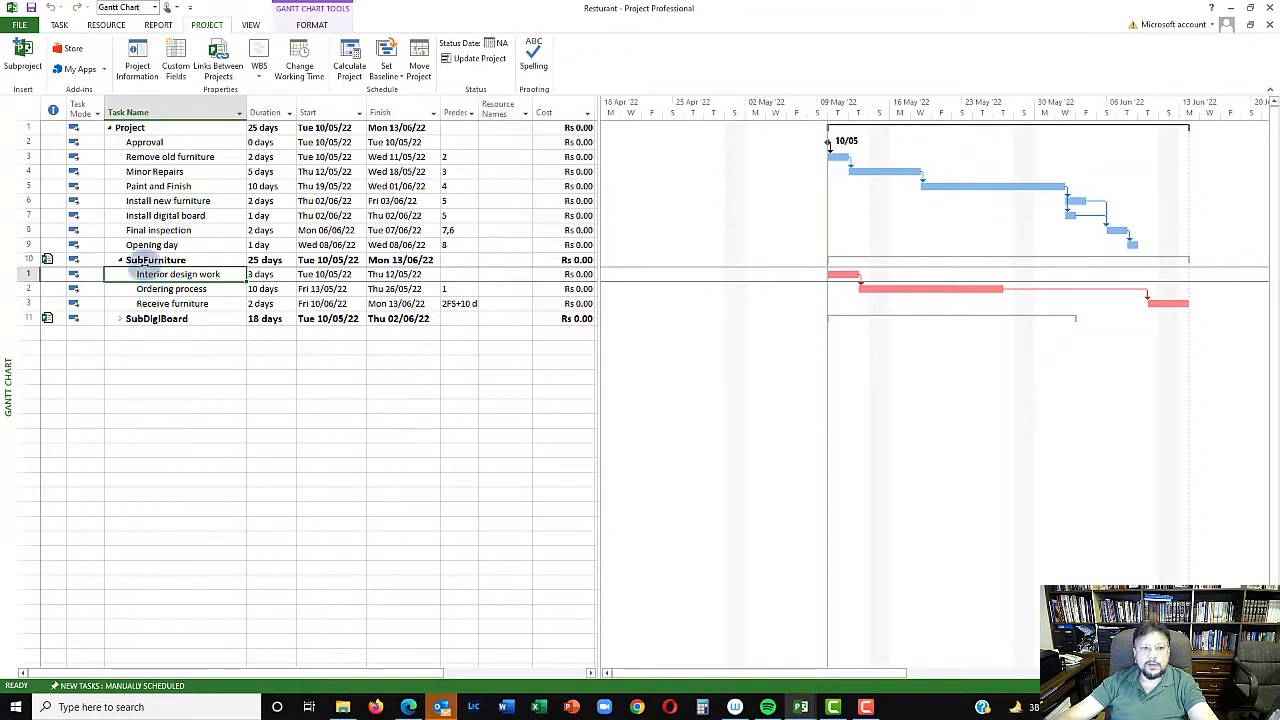
pyautogui.click(26, 141)
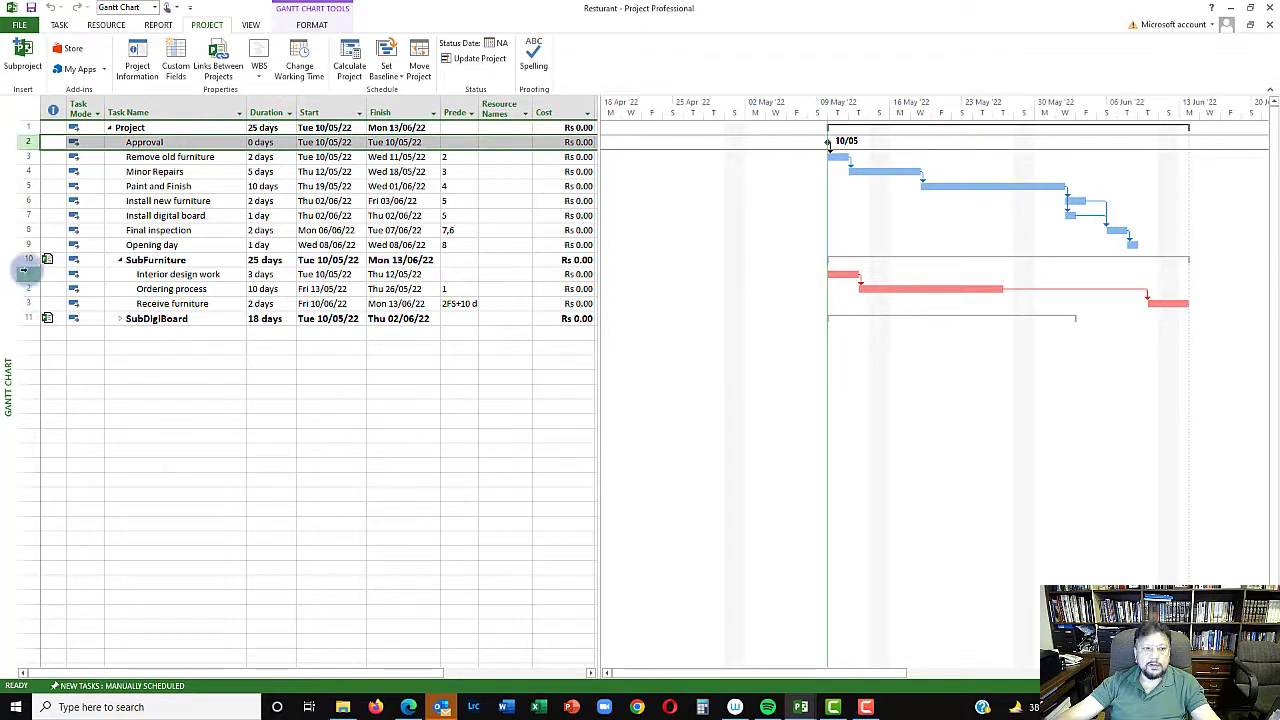
pyautogui.keyDown('ctrl'); pyautogui.click(22, 273); pyautogui.keyUp('ctrl')
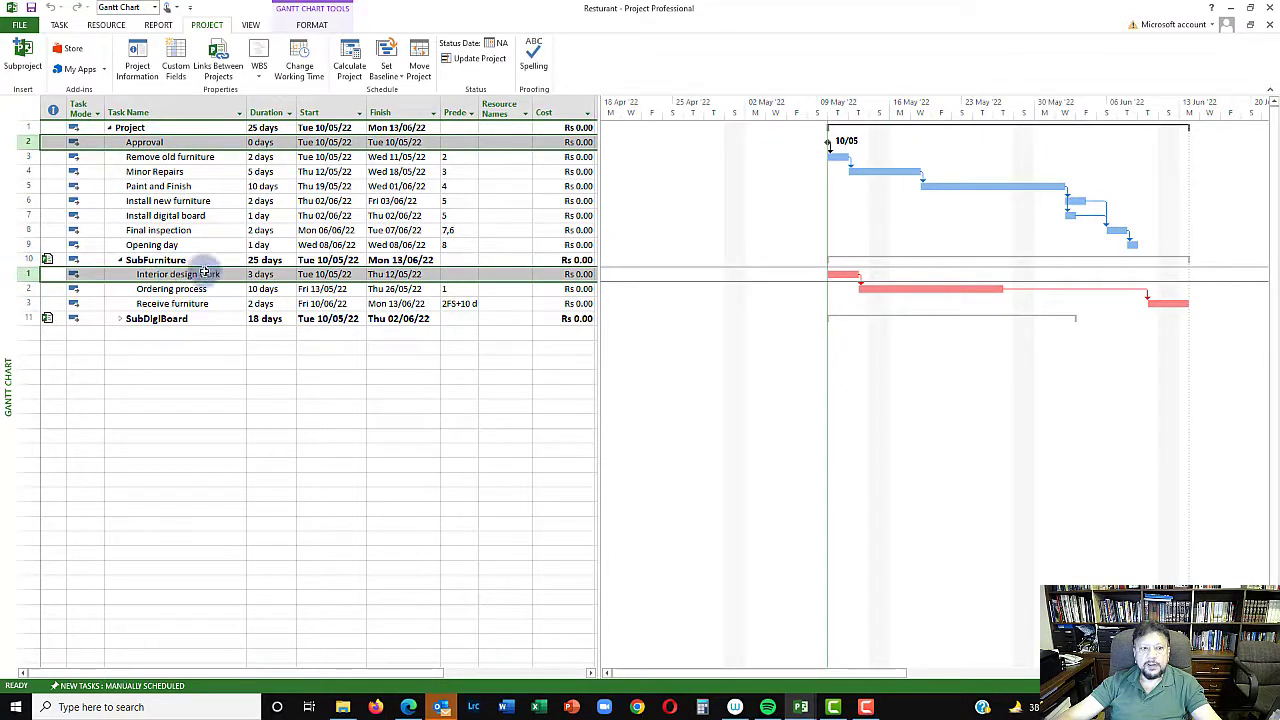
pyautogui.click(59, 24)
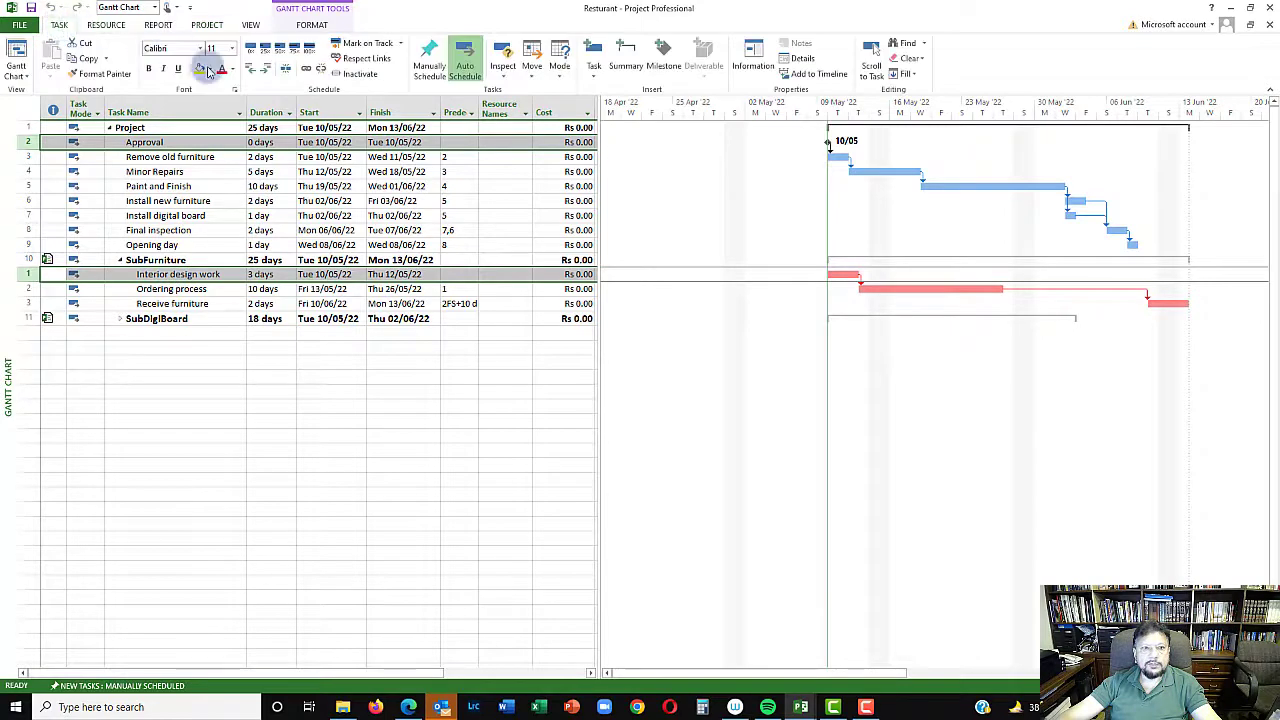
pyautogui.click(306, 72)
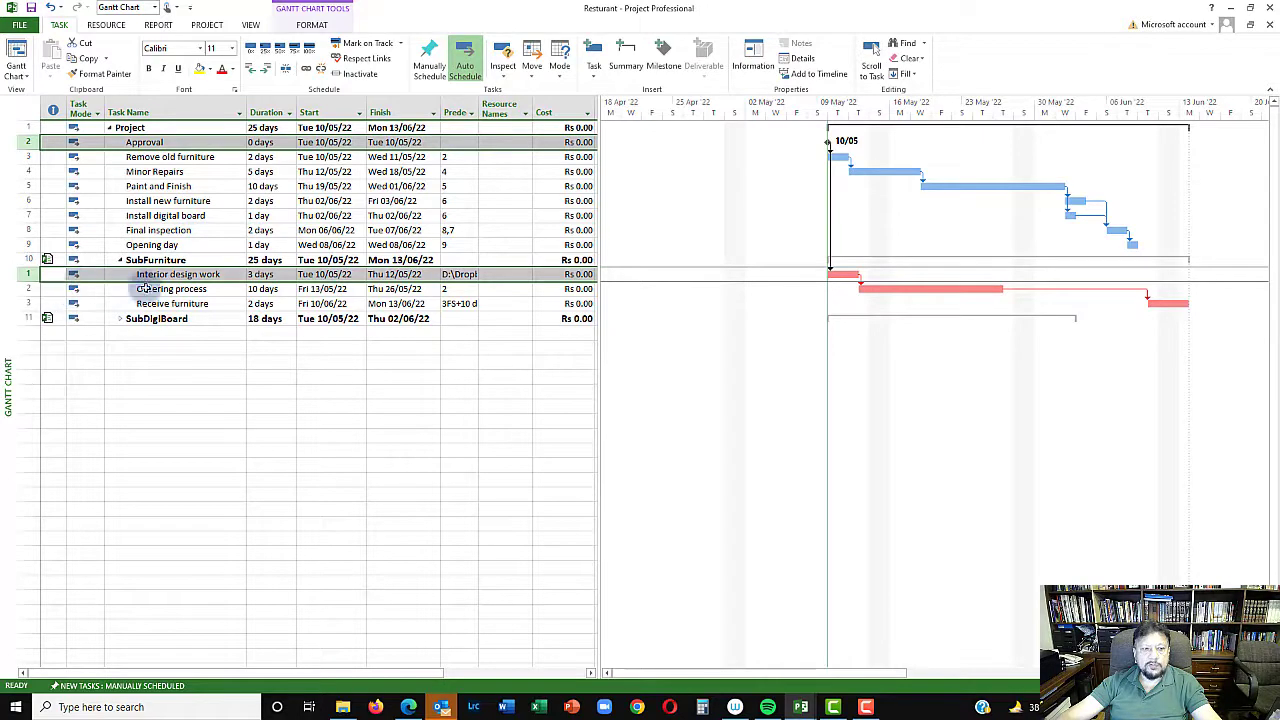
# Step: Link SubFurniture's Receive furniture task as a predecessor of Install new furniture in the main project
pyautogui.click(28, 303)
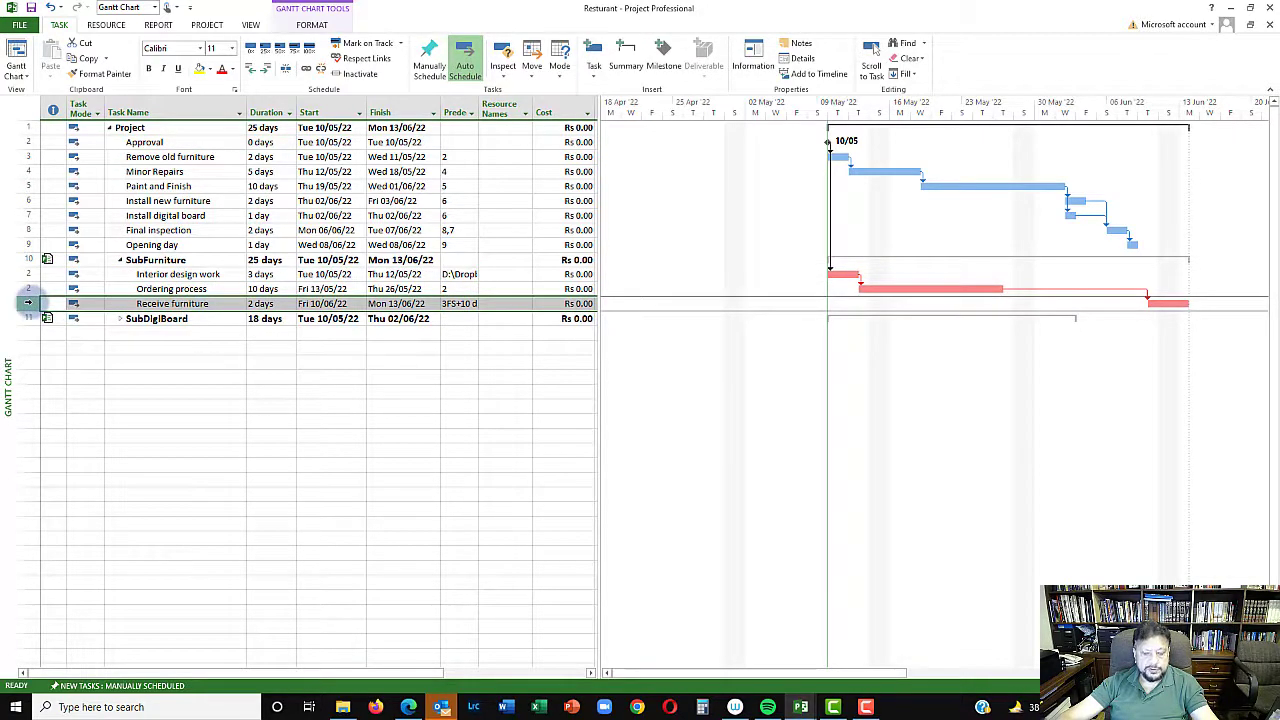
pyautogui.moveTo(28, 303); pyautogui.dragTo(31, 200)
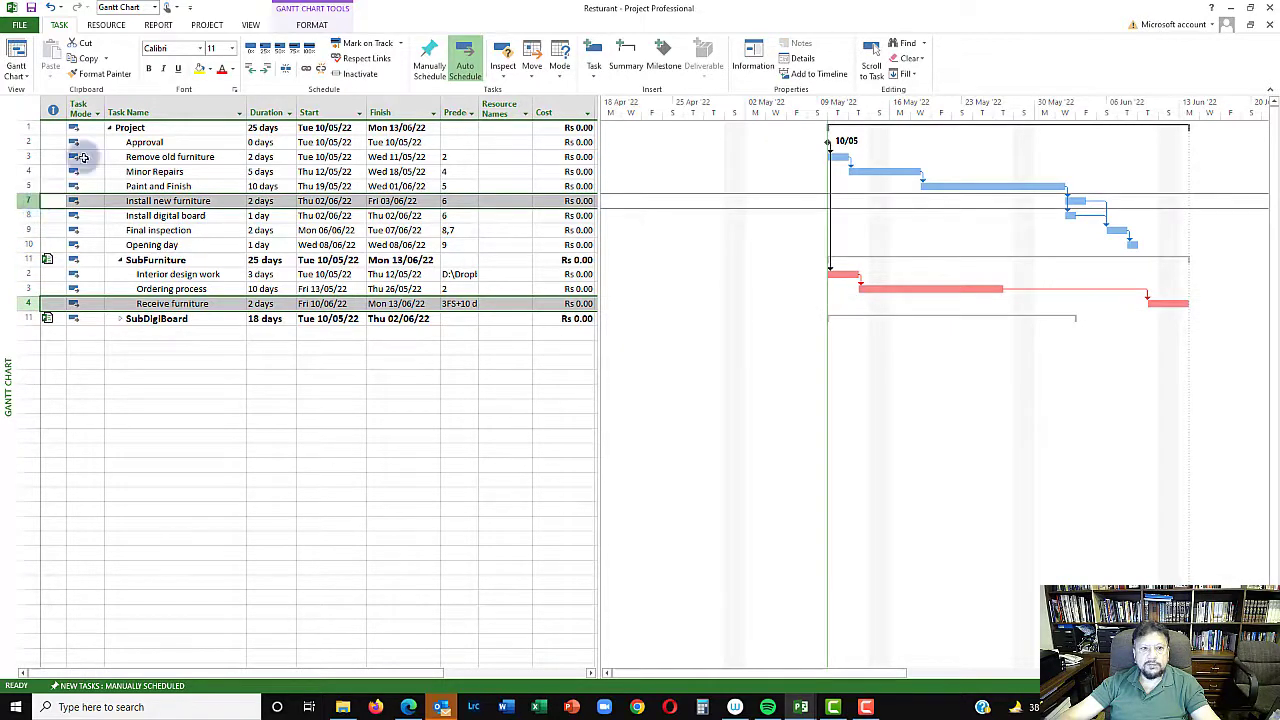
pyautogui.click(307, 71)
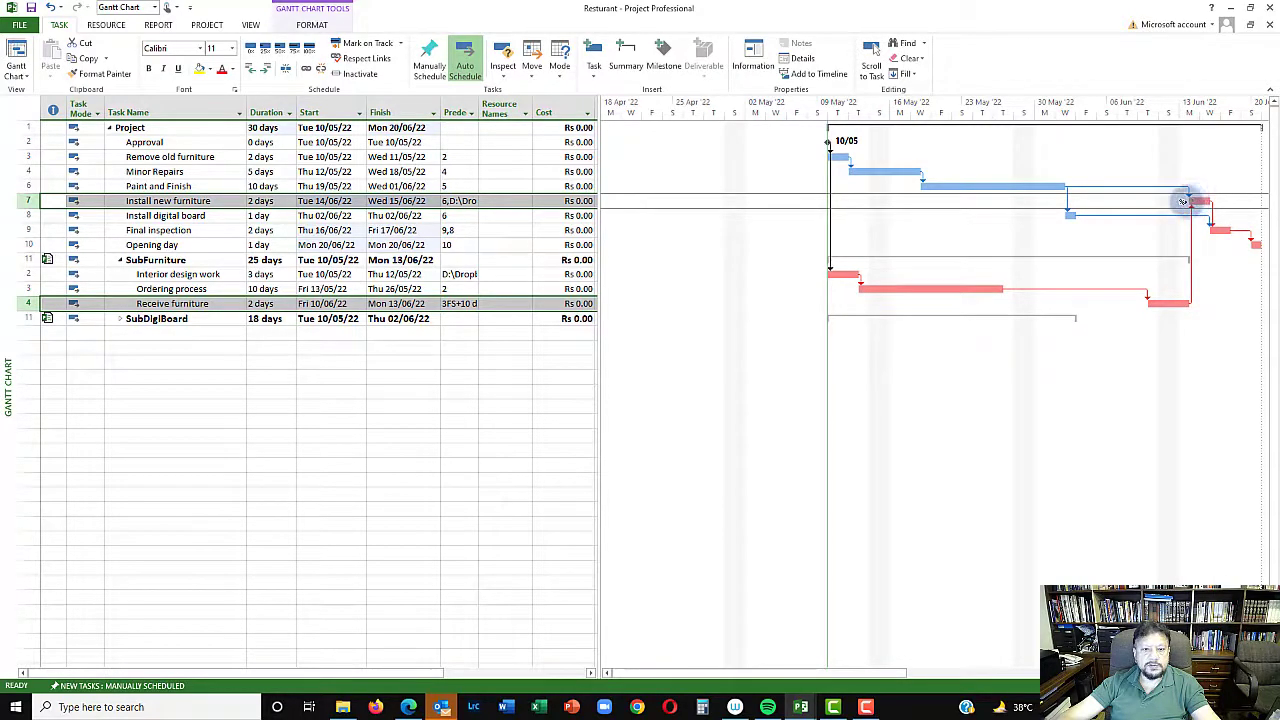
# Step: Expand SubDigiBoard and link Approval as the predecessor of its Develop specifications task
pyautogui.click(119, 319)
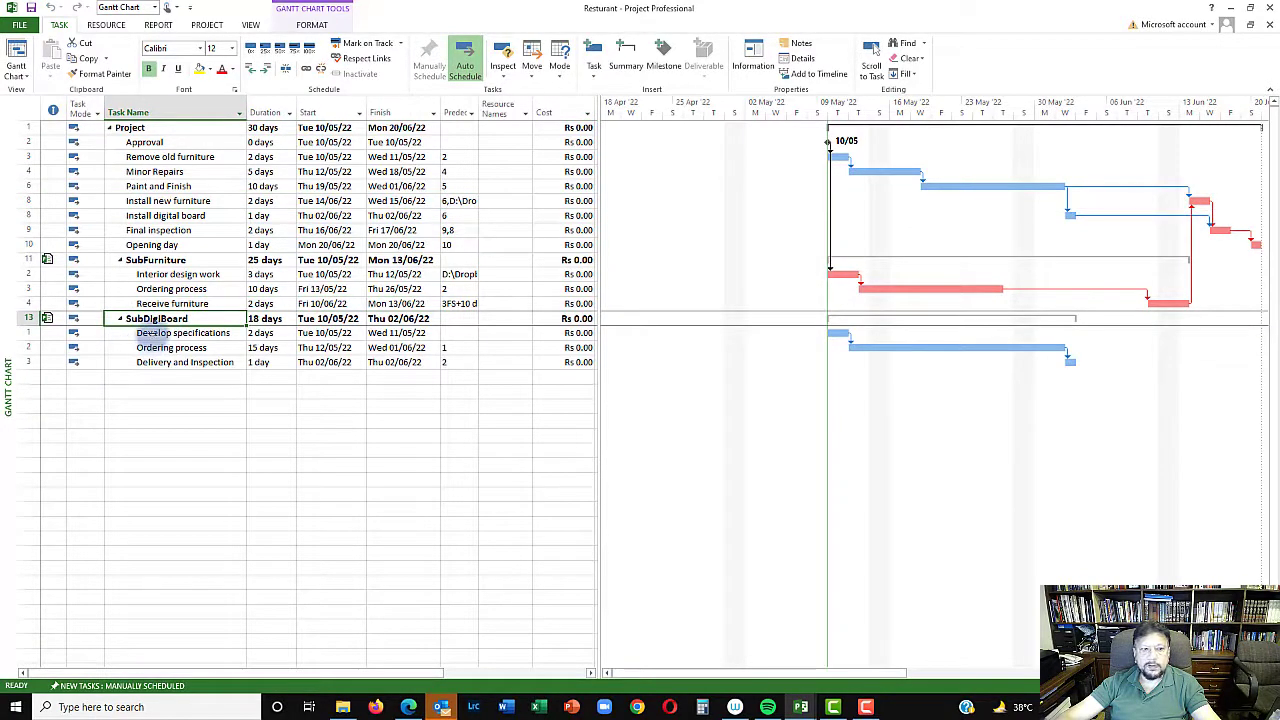
pyautogui.click(30, 142)
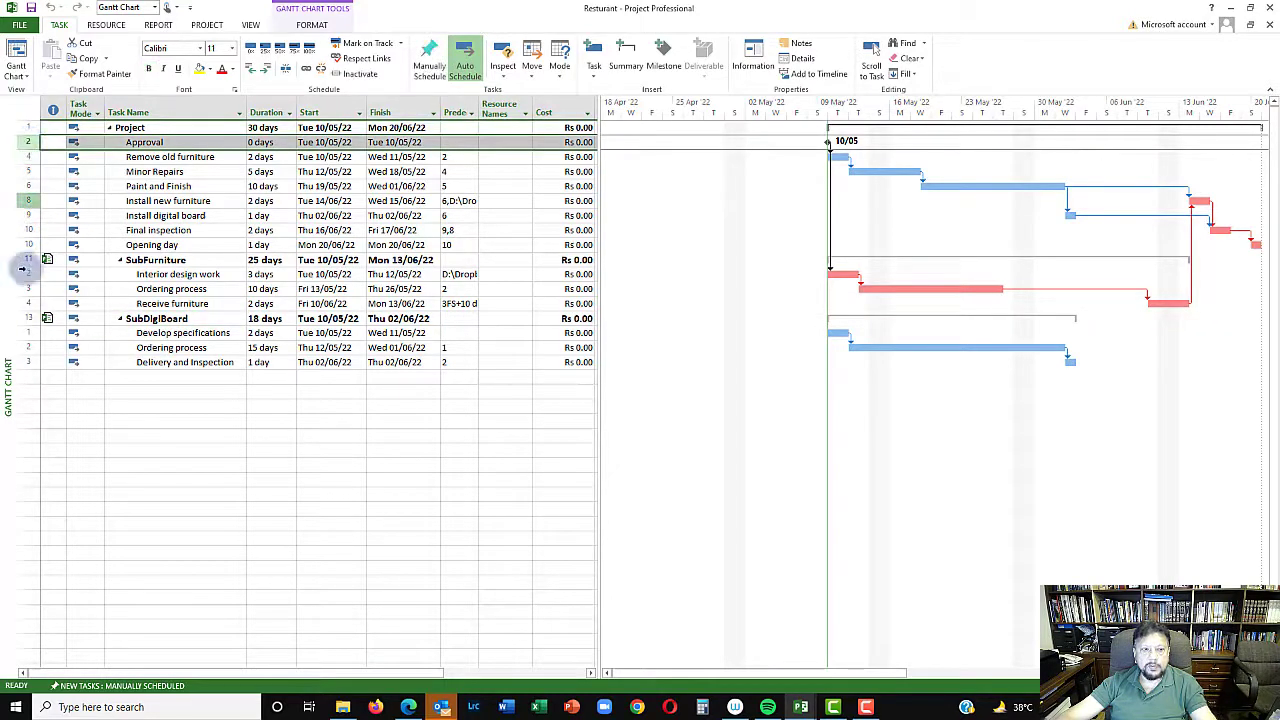
pyautogui.keyDown('ctrl'); pyautogui.click(22, 333); pyautogui.keyUp('ctrl')
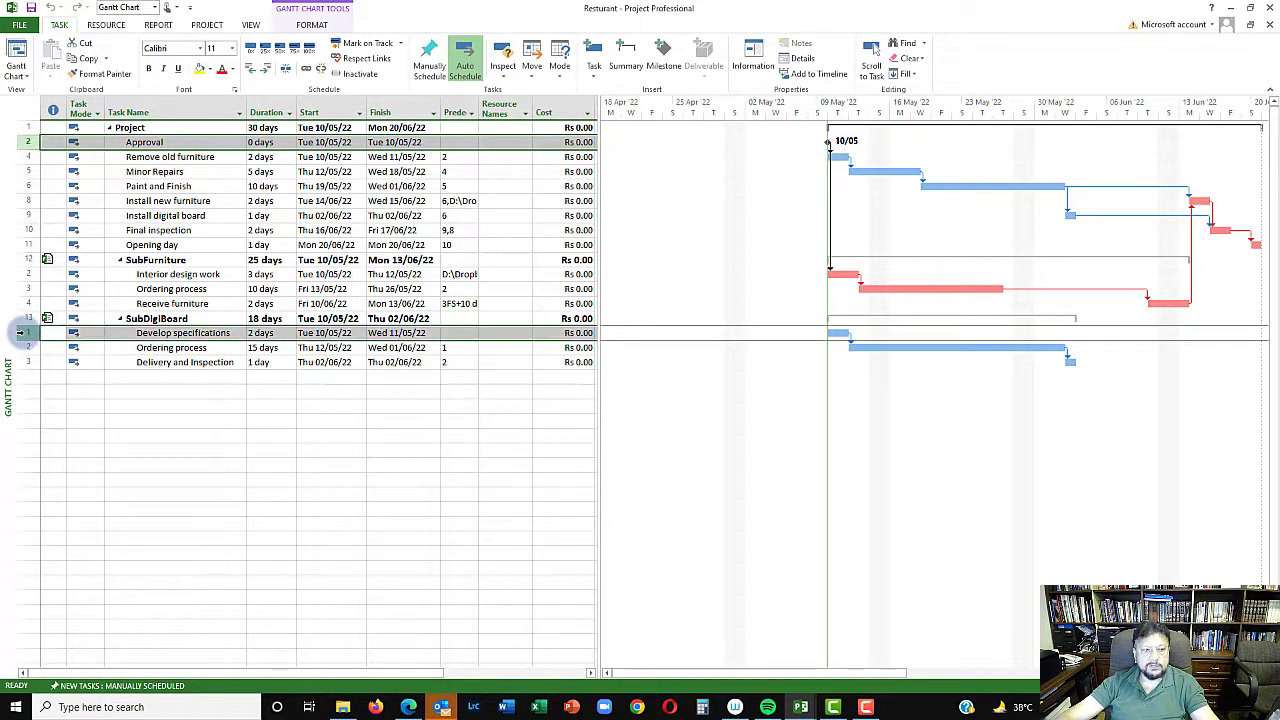
pyautogui.click(285, 68)
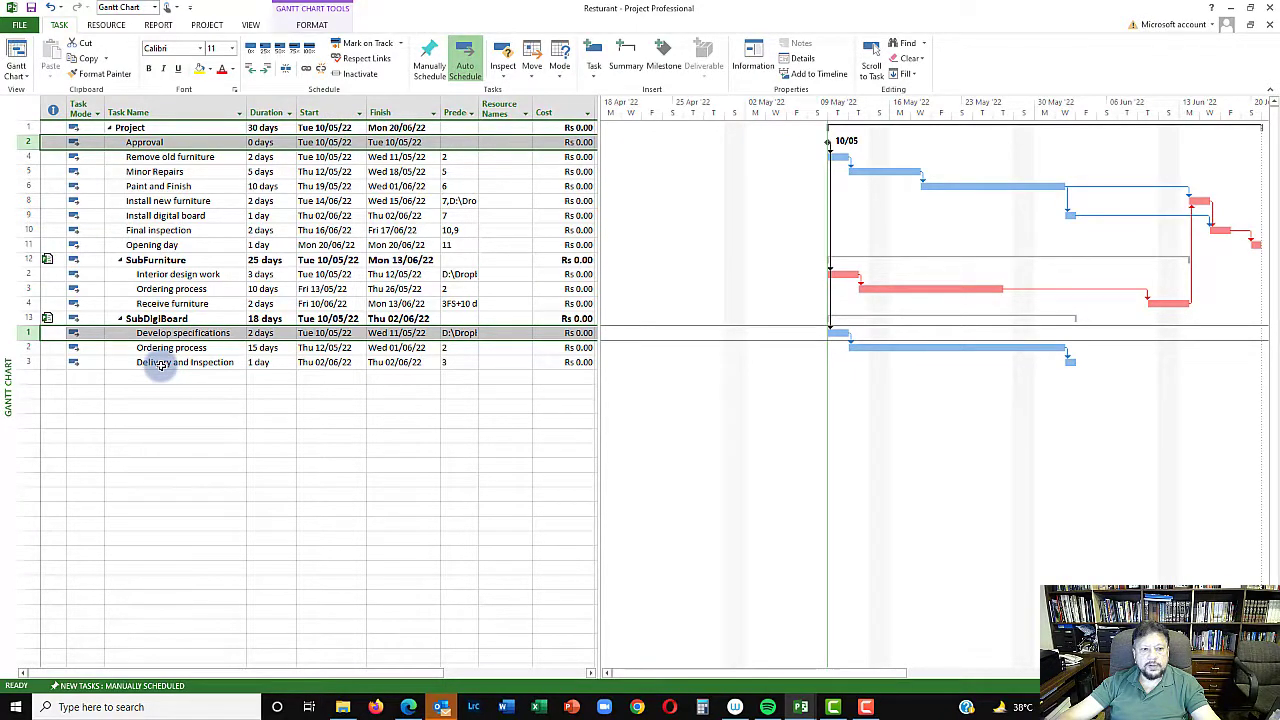
# Step: Link SubDigiBoard's Delivery and Inspection task as a predecessor of Install digital board in the main project
pyautogui.click(25, 362)
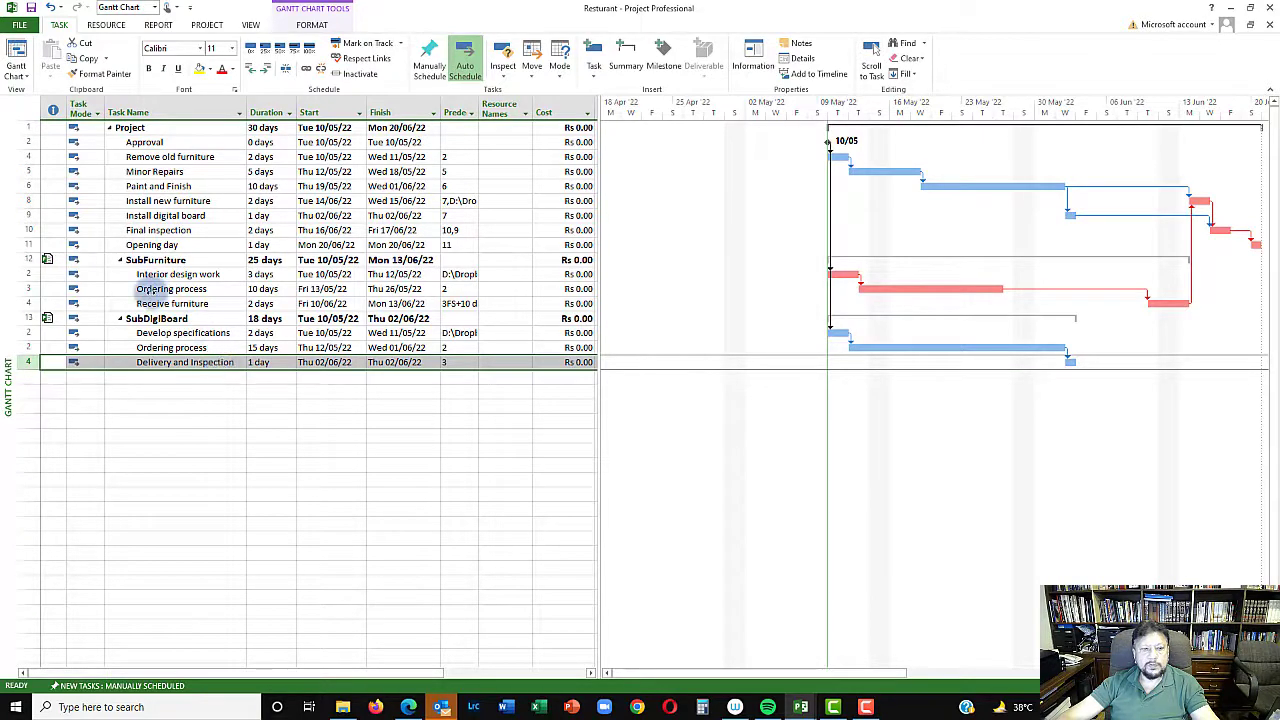
pyautogui.keyDown('ctrl'); pyautogui.click(27, 215); pyautogui.keyUp('ctrl')
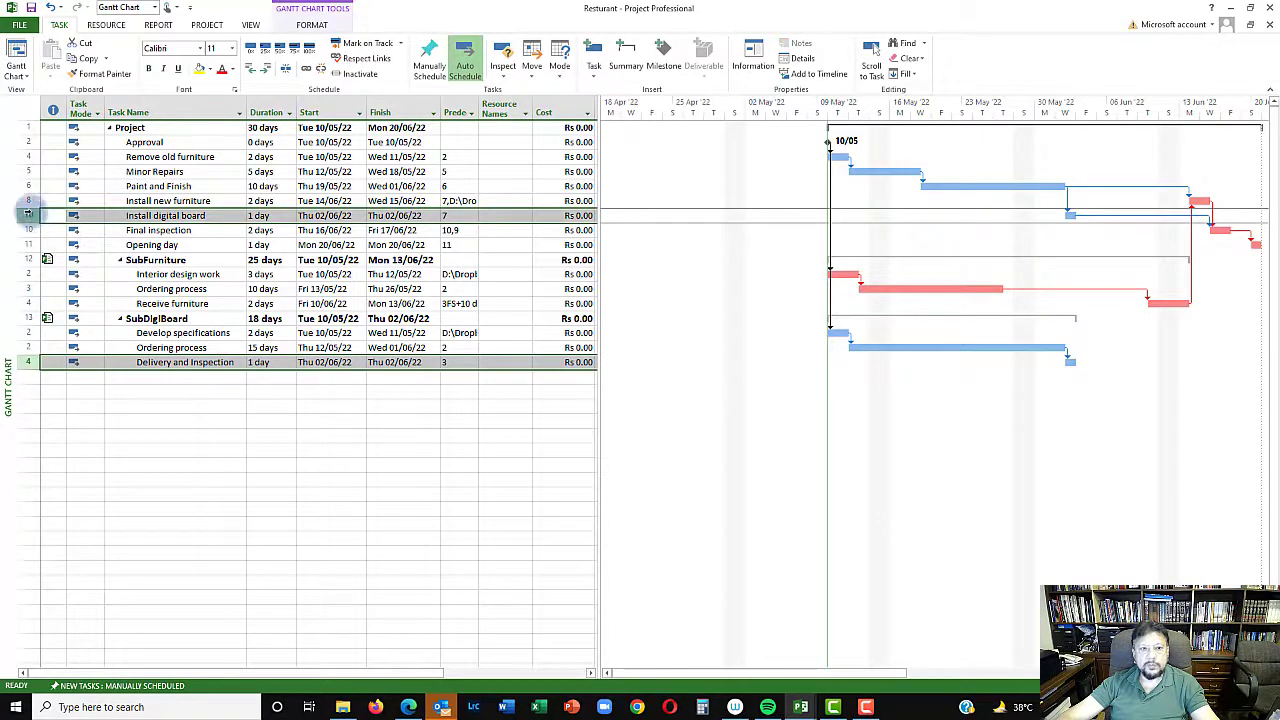
pyautogui.click(286, 68)
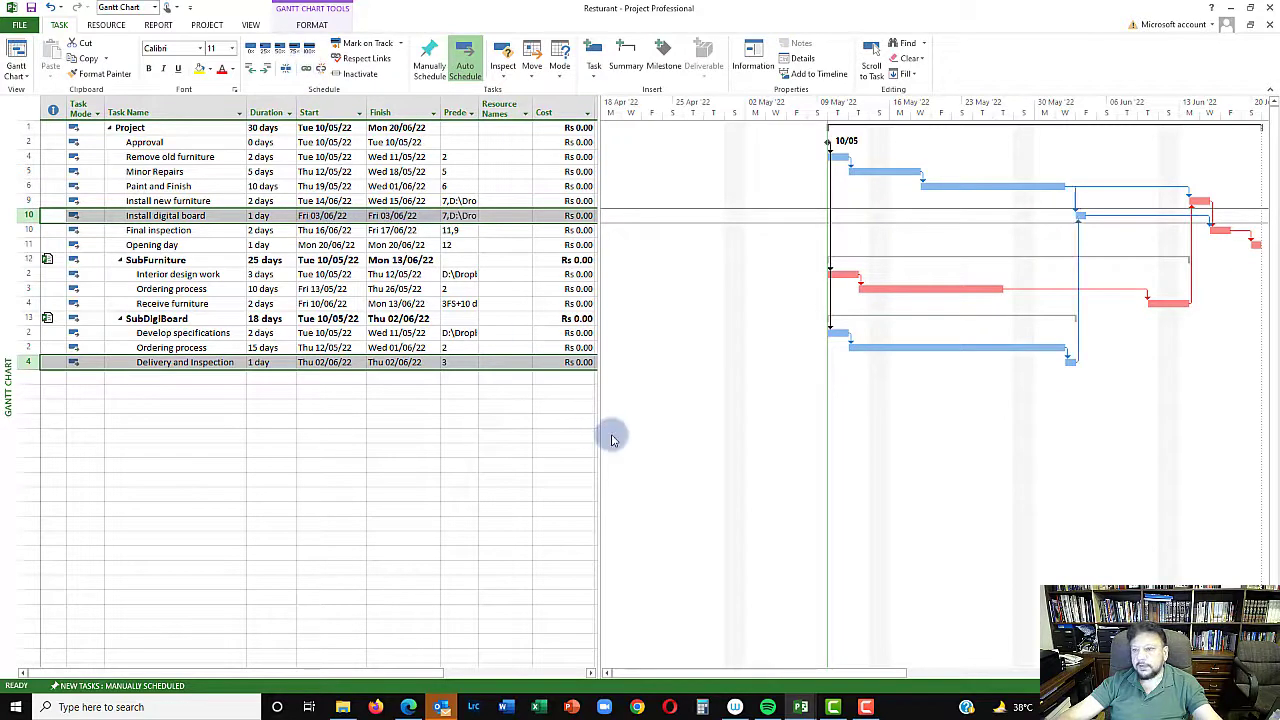
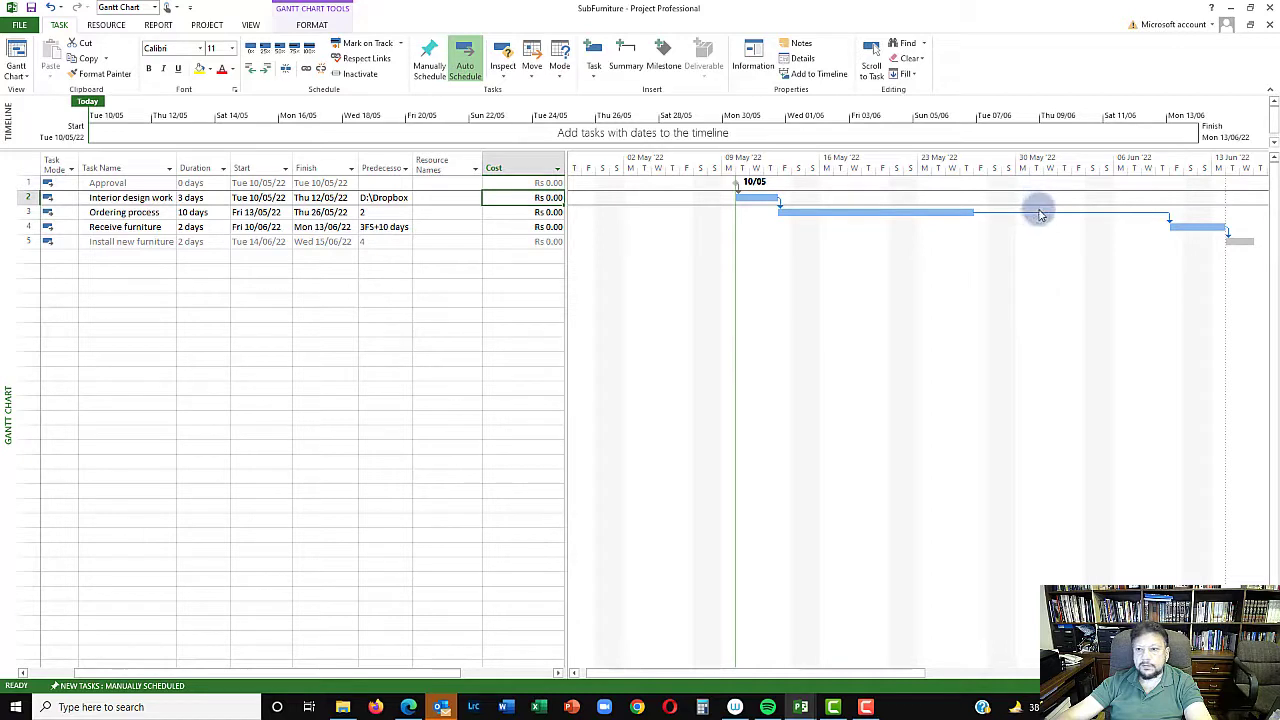
# Step: Set the lag between SubFurniture's Ordering process and Receive furniture tasks to 5 days
pyautogui.doubleClick(1040, 218)
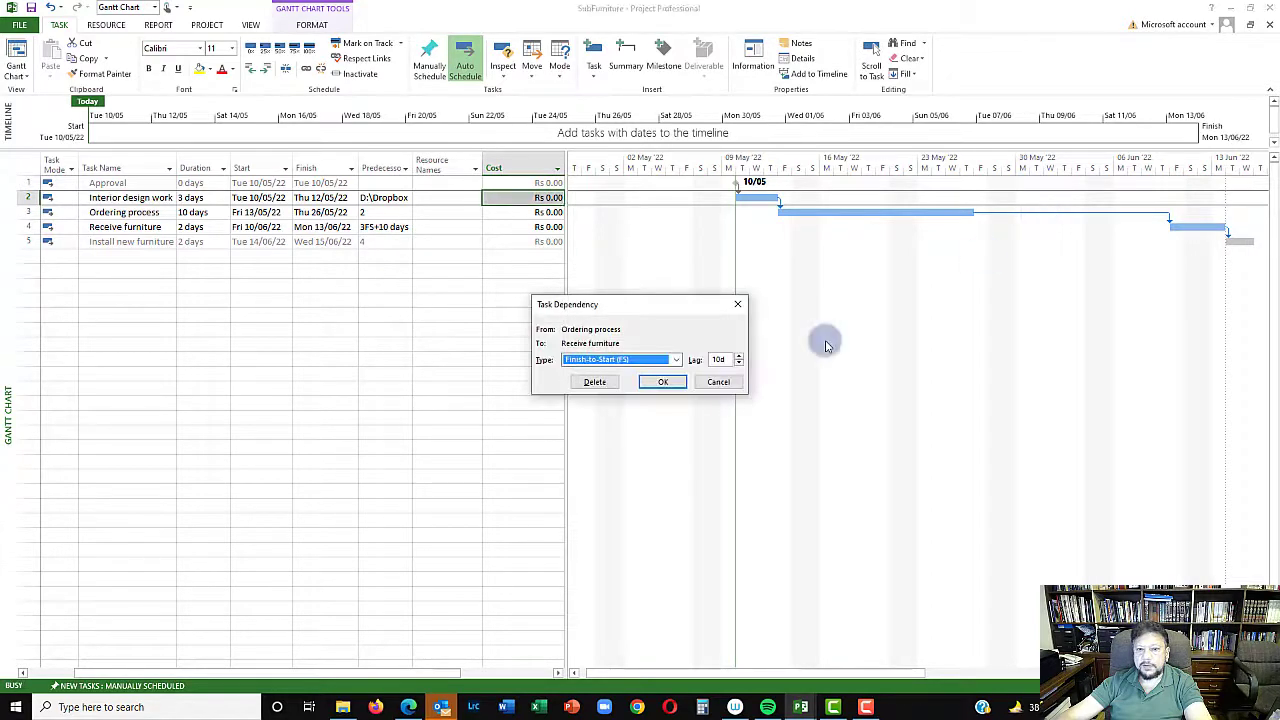
pyautogui.click(740, 364)
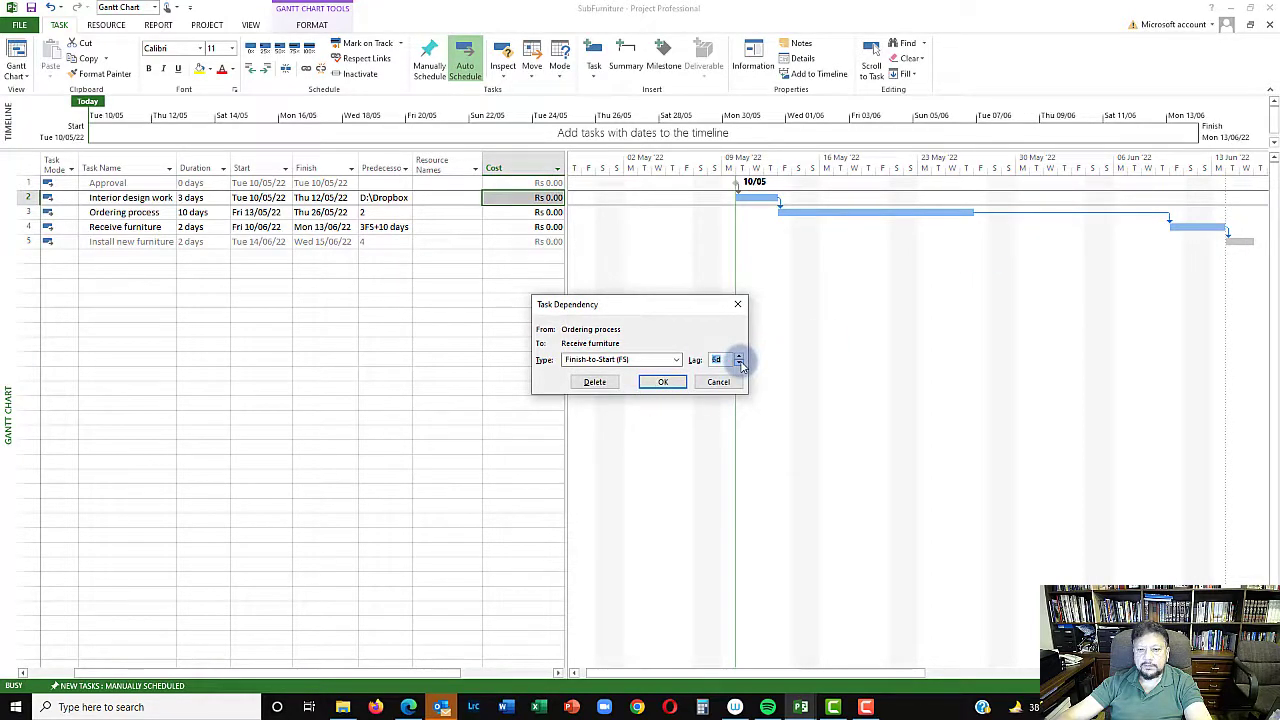
pyautogui.click(662, 381)
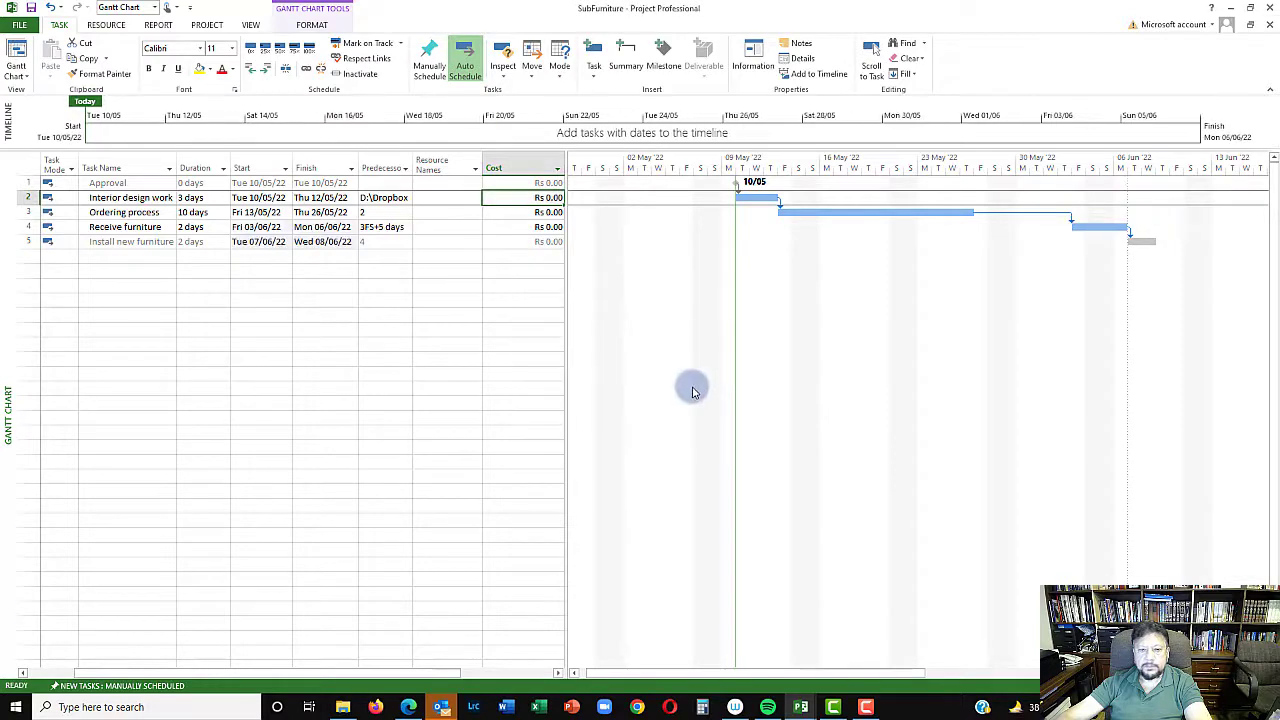
# Step: Switch to the Resturant project and check the predecessor lag of SubFurniture's Receive furniture task
pyautogui.moveTo(801, 707)
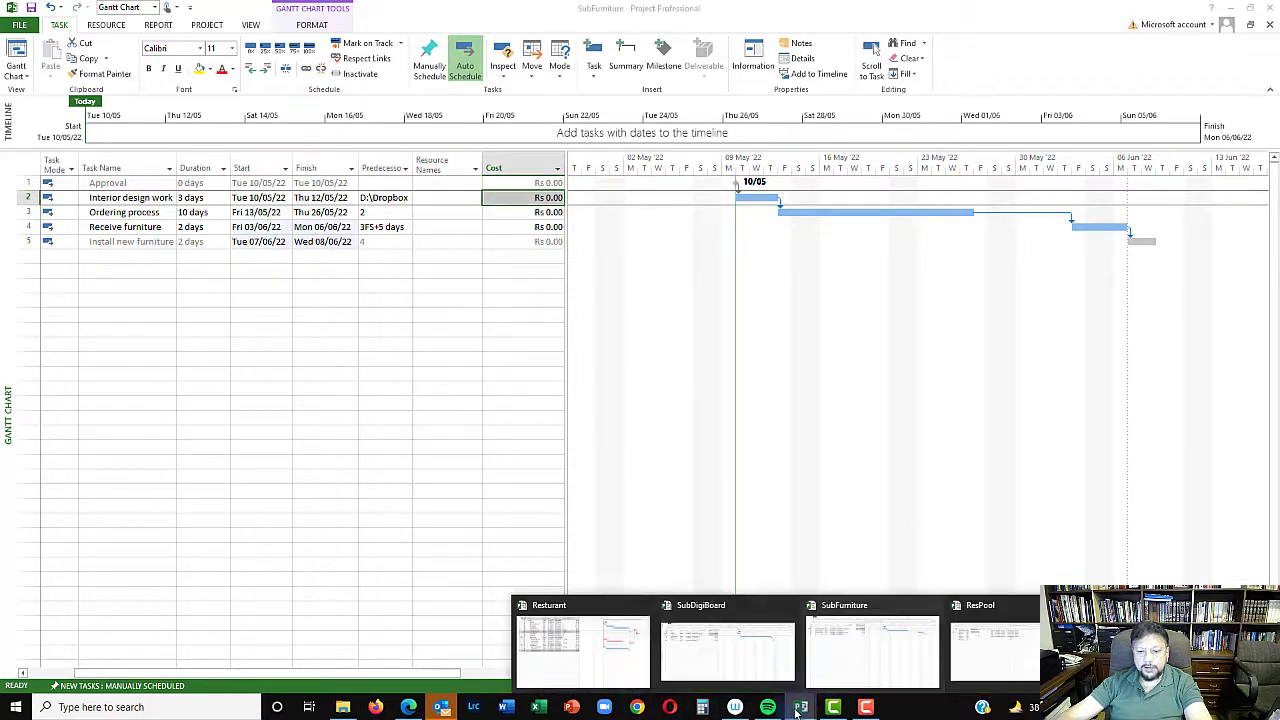
pyautogui.click(605, 675)
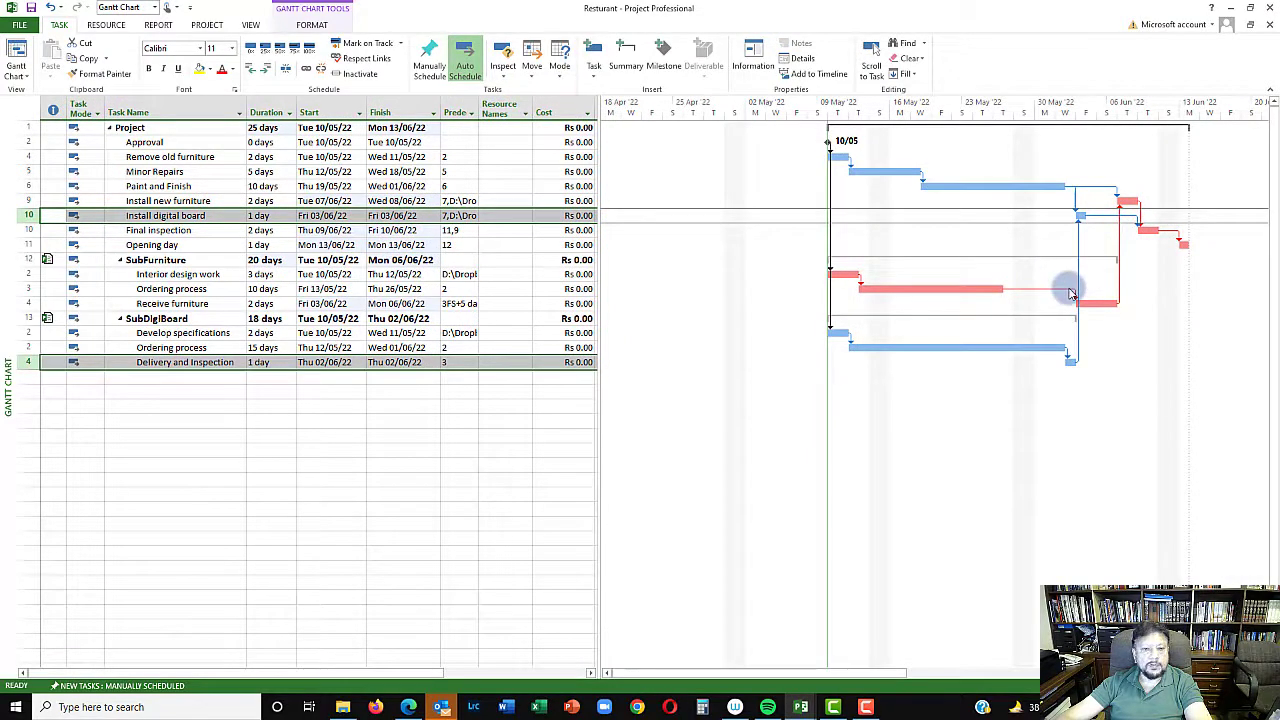
pyautogui.click(452, 303)
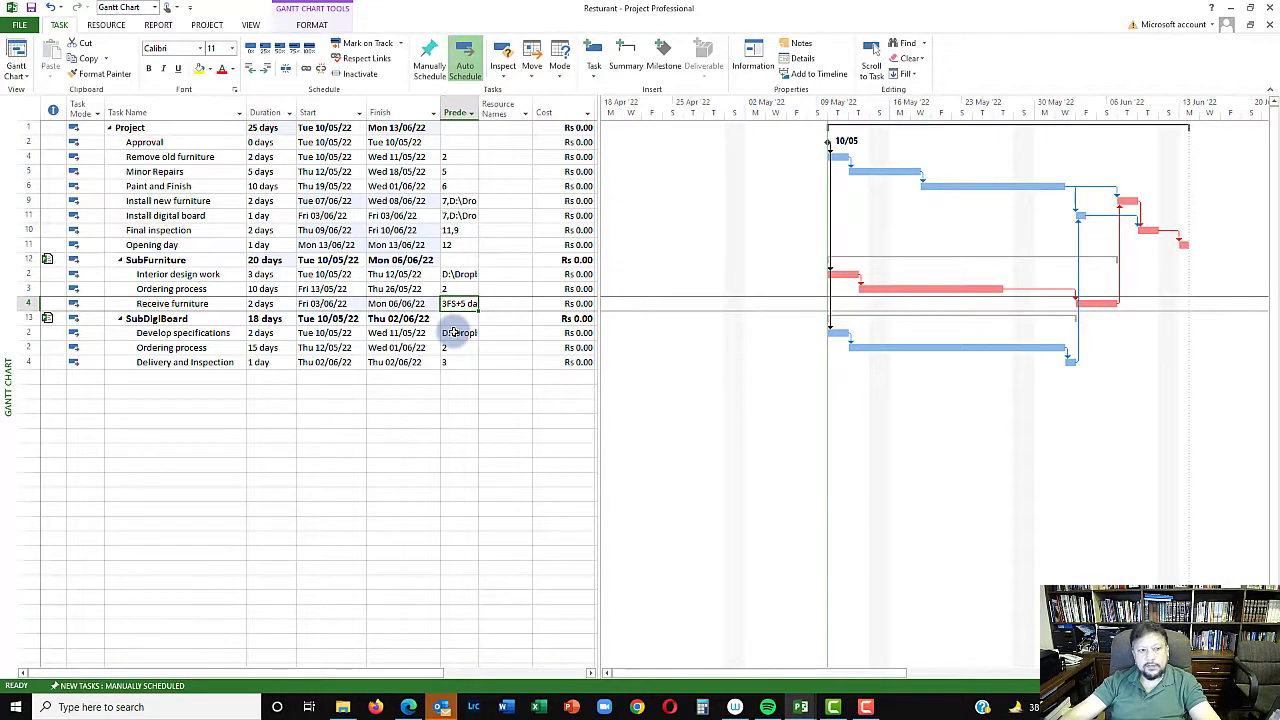
pyautogui.click(172, 274)
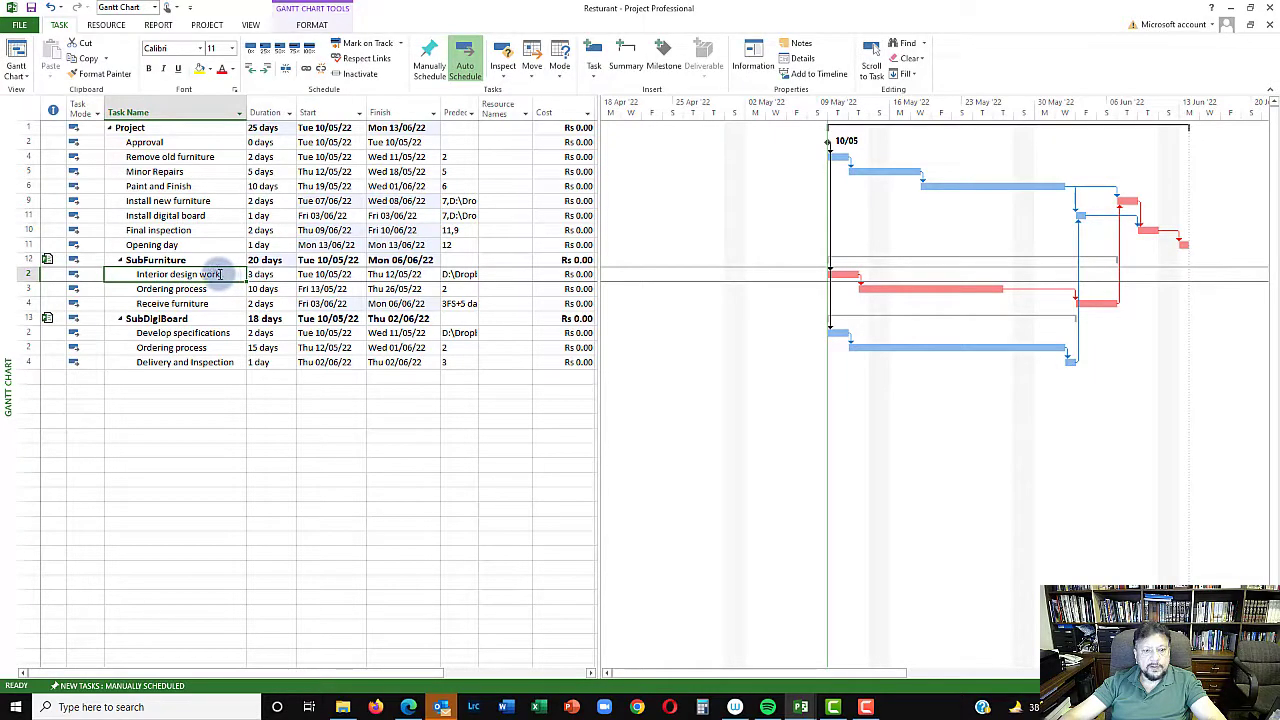
pyautogui.doubleClick(220, 274)
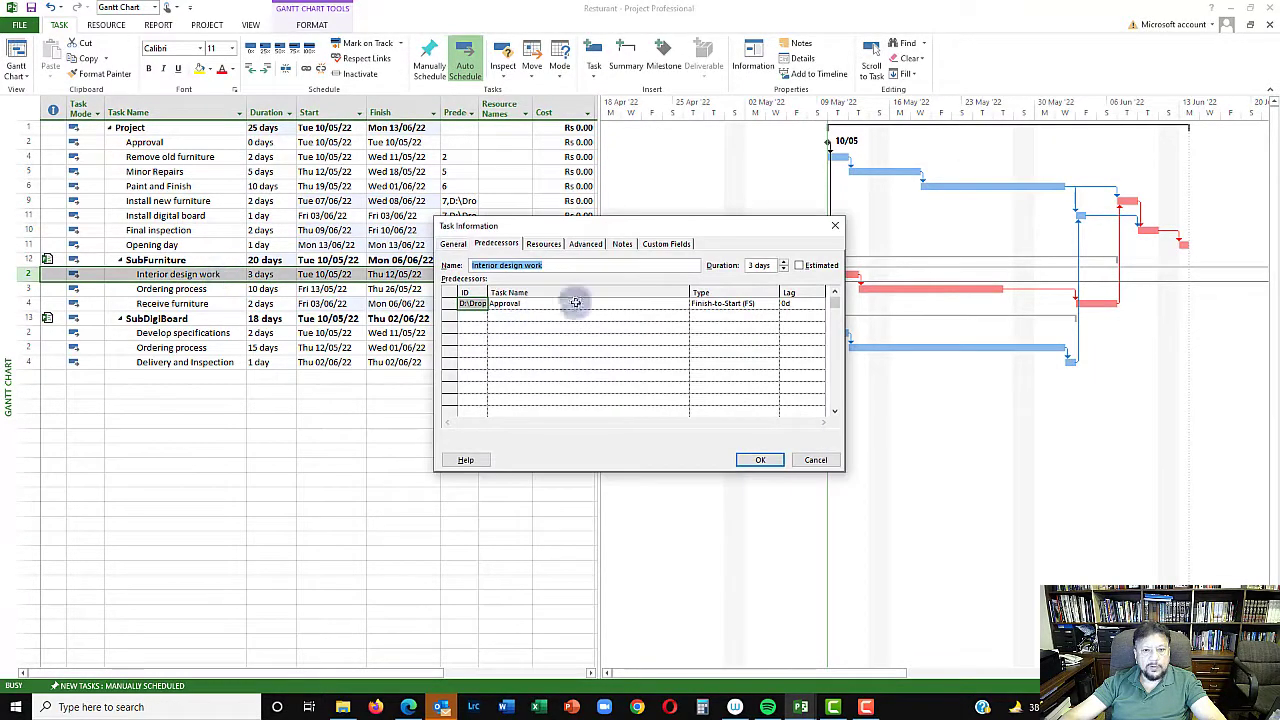
pyautogui.click(815, 460)
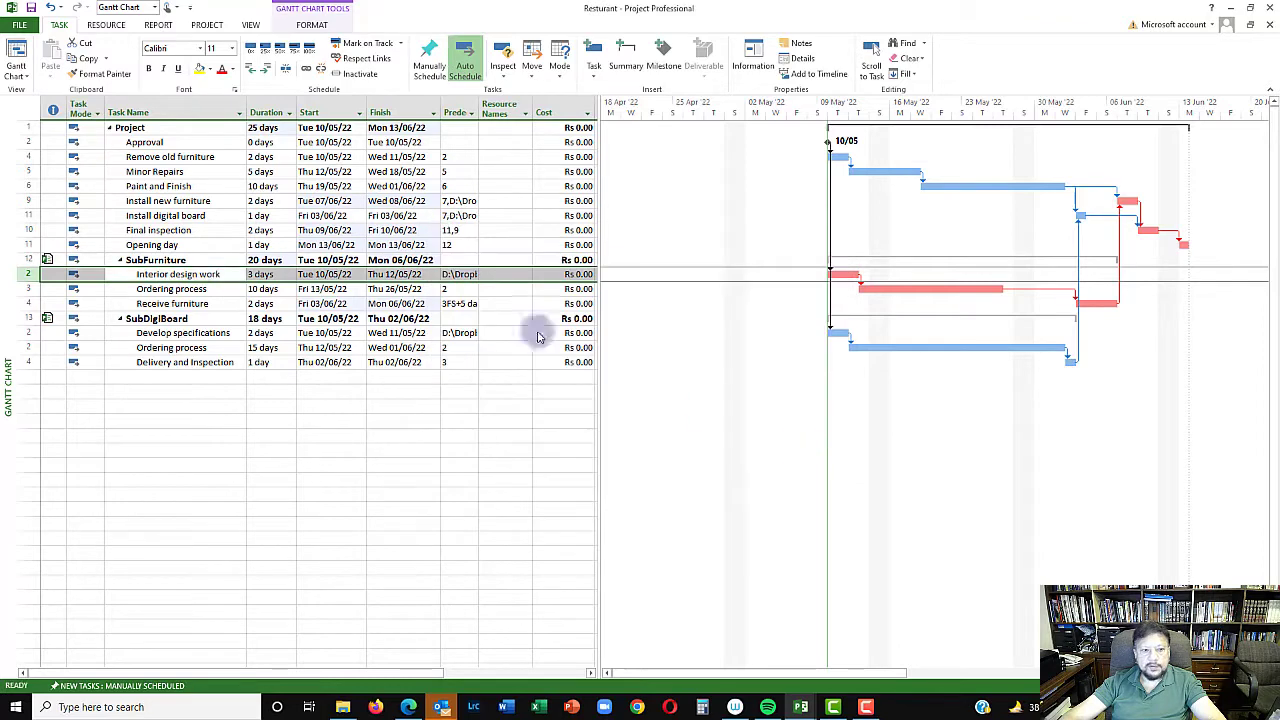
# Step: Rename SubFurniture's Interior design work task as Interior design within the master project
pyautogui.click(199, 274)
pyautogui.click(215, 274)
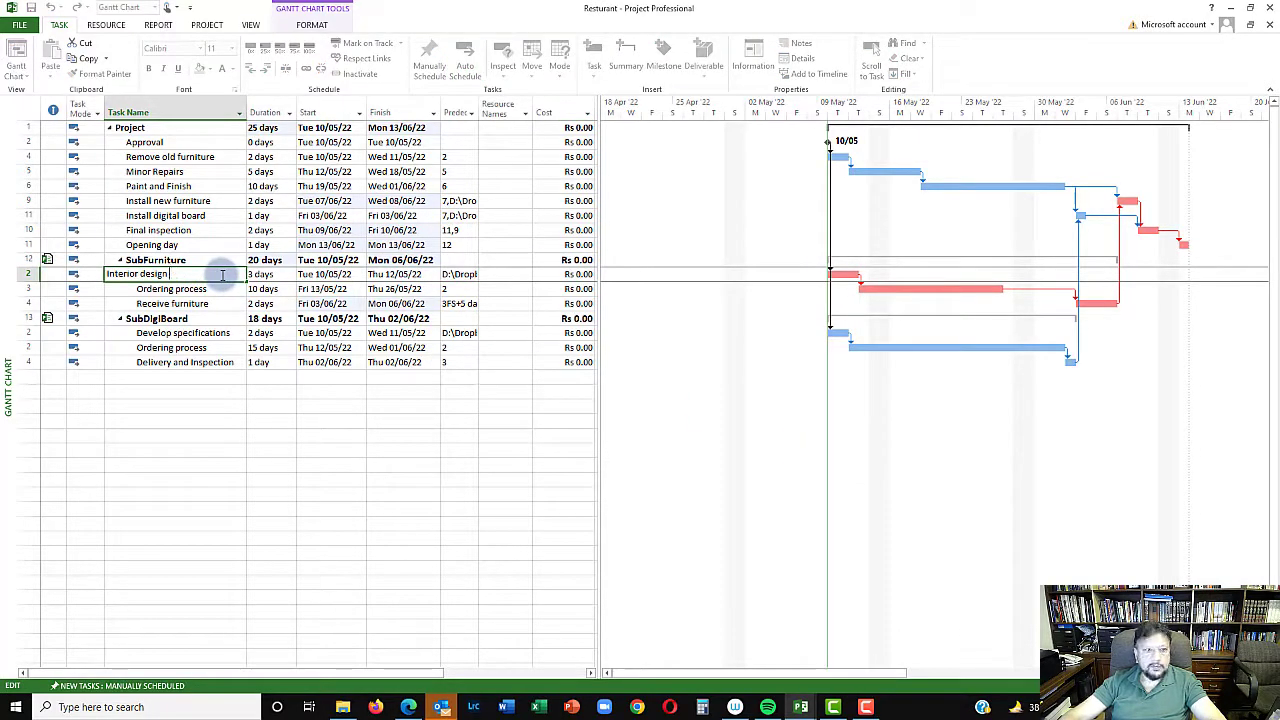
pyautogui.press('Return')
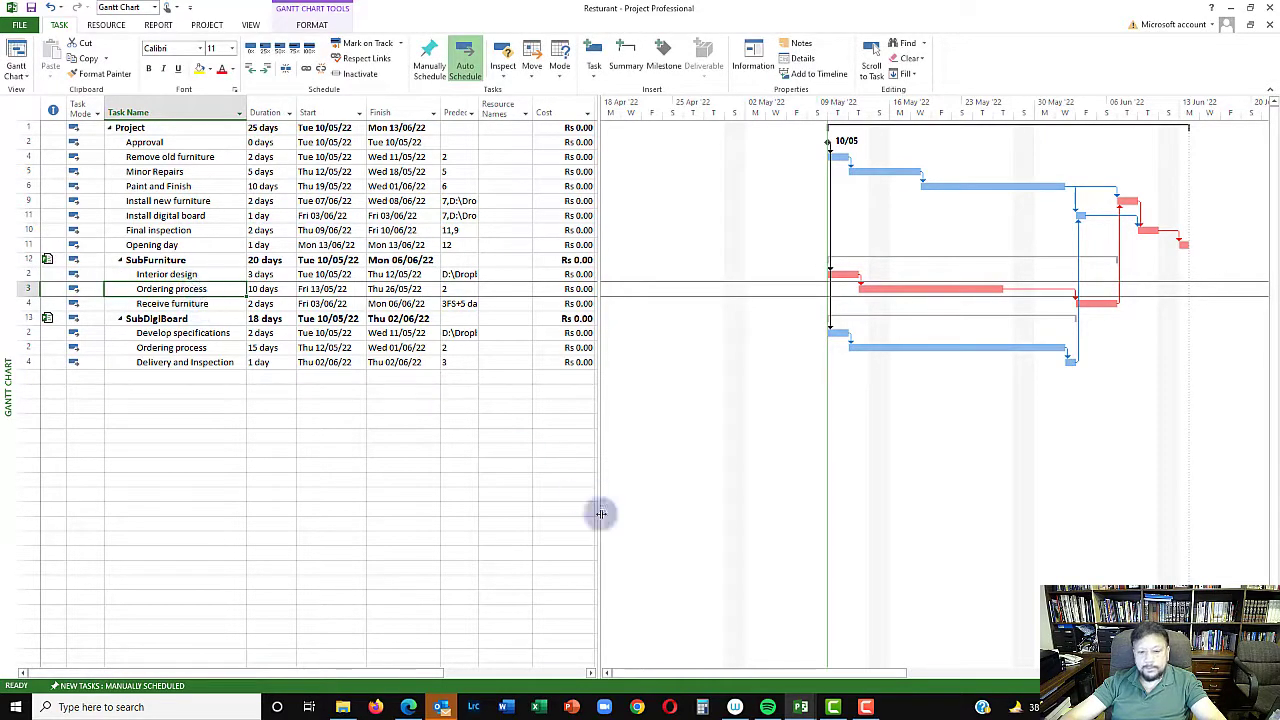
# Step: Switch to the SubFurniture project to check the renamed task and widen the Task Name column
pyautogui.moveTo(798, 708)
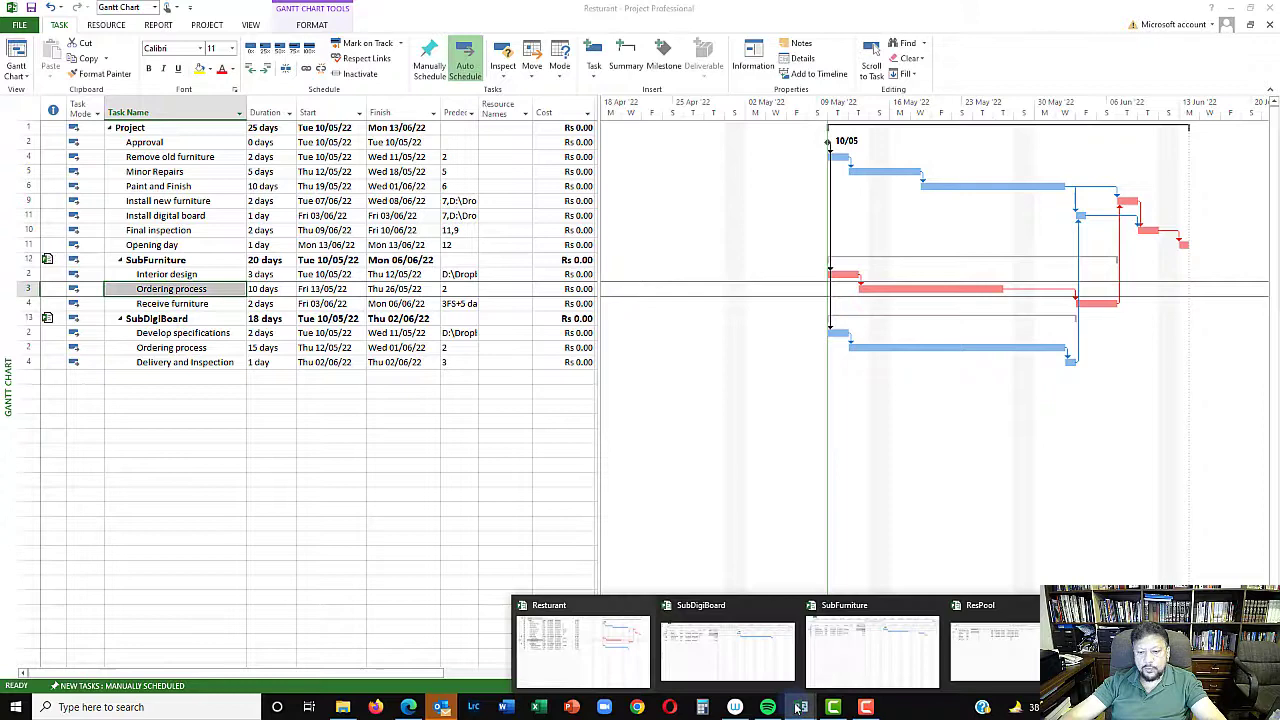
pyautogui.click(848, 652)
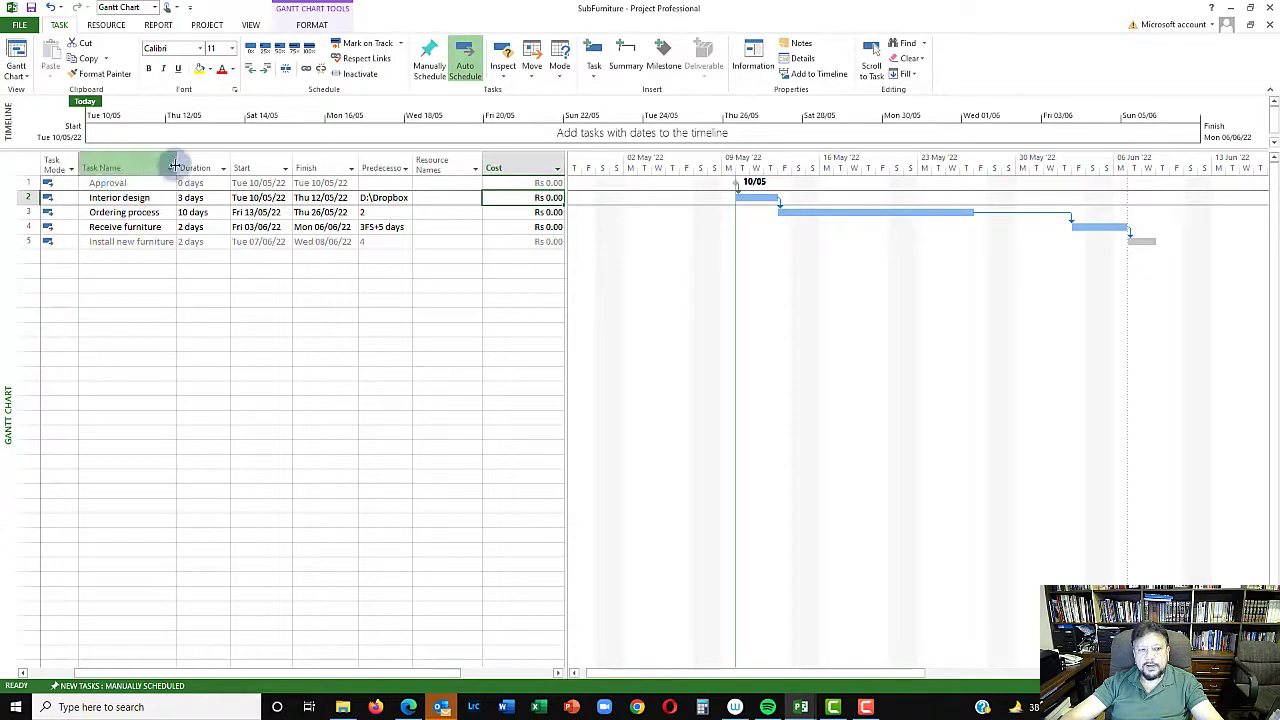
pyautogui.moveTo(177, 158); pyautogui.dragTo(208, 158)
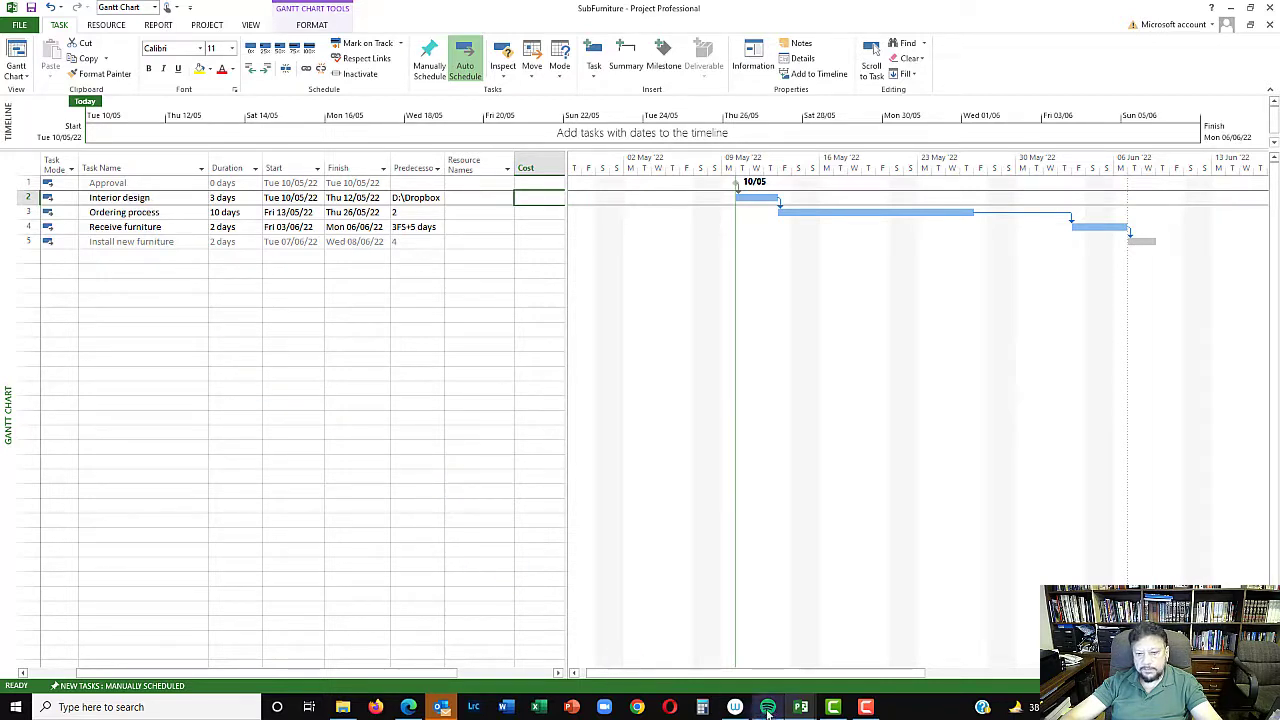
# Step: Review the combined schedule in the Resturant project and return to SubFurniture
pyautogui.click(801, 707)
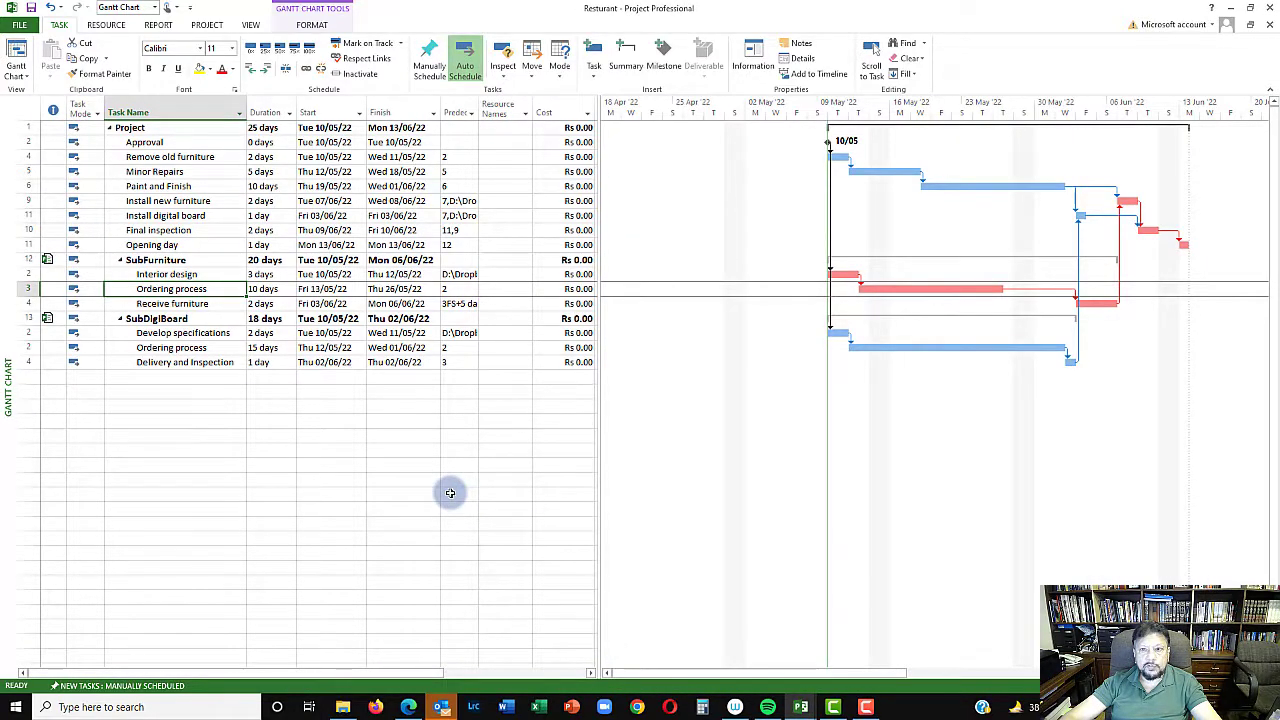
pyautogui.click(806, 710)
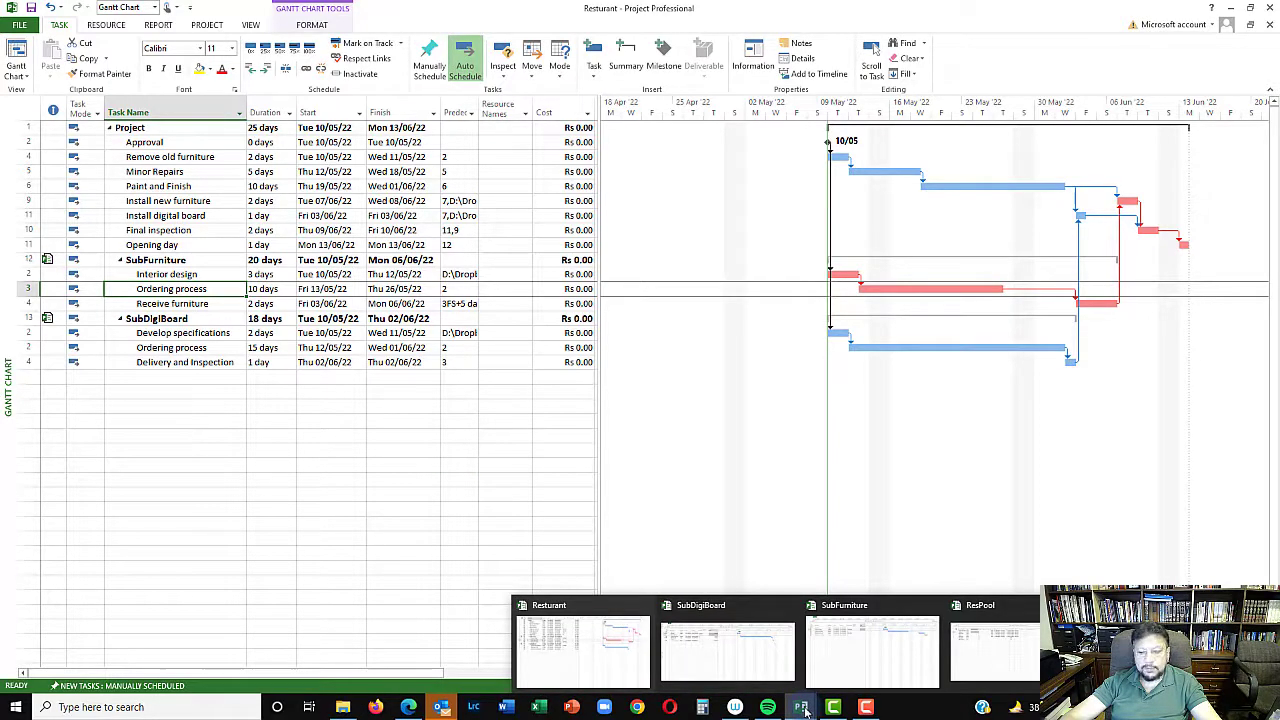
pyautogui.click(860, 654)
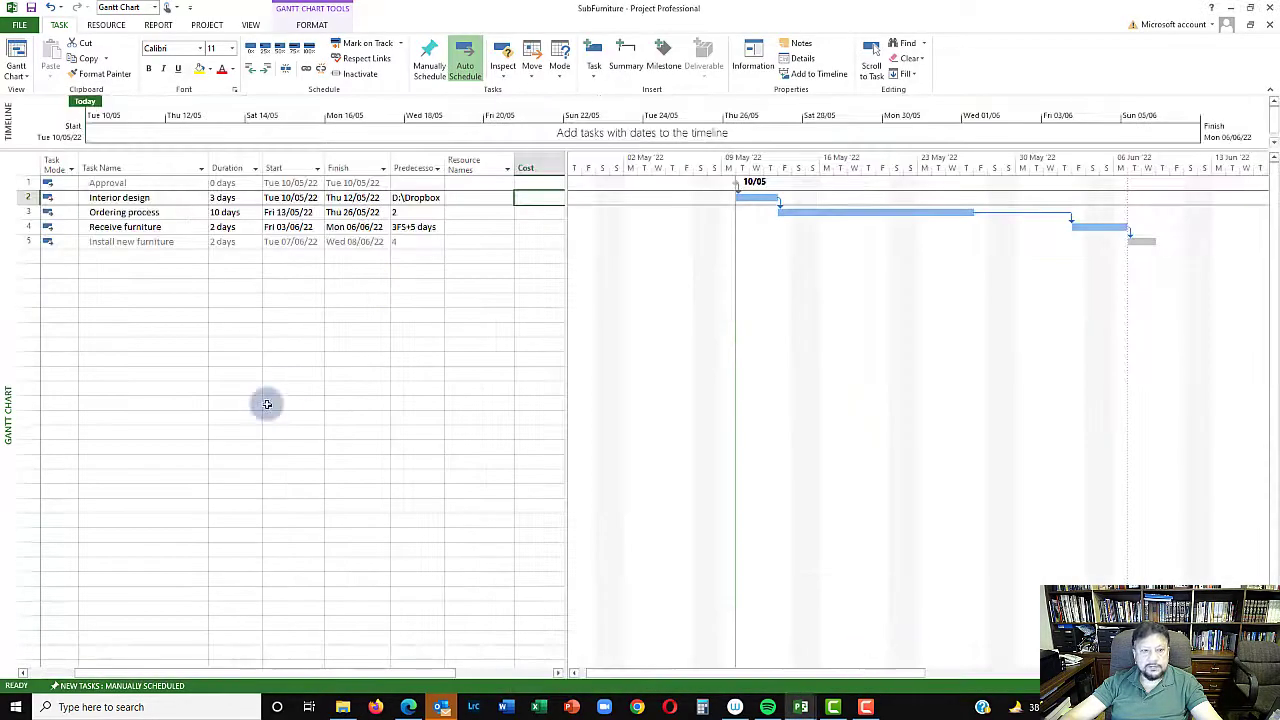
# Step: Look at SubFurniture's resource pool options and examine the resource types and rates in the ResPool project
pyautogui.click(106, 25)
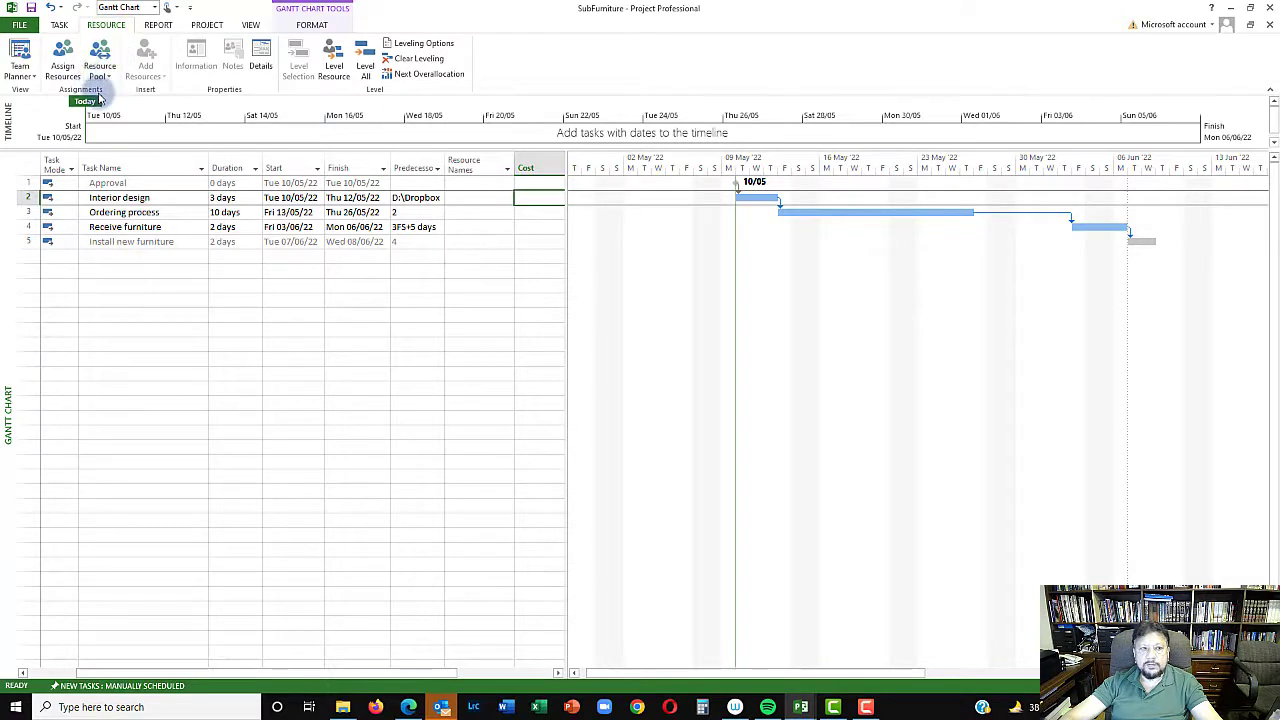
pyautogui.click(103, 70)
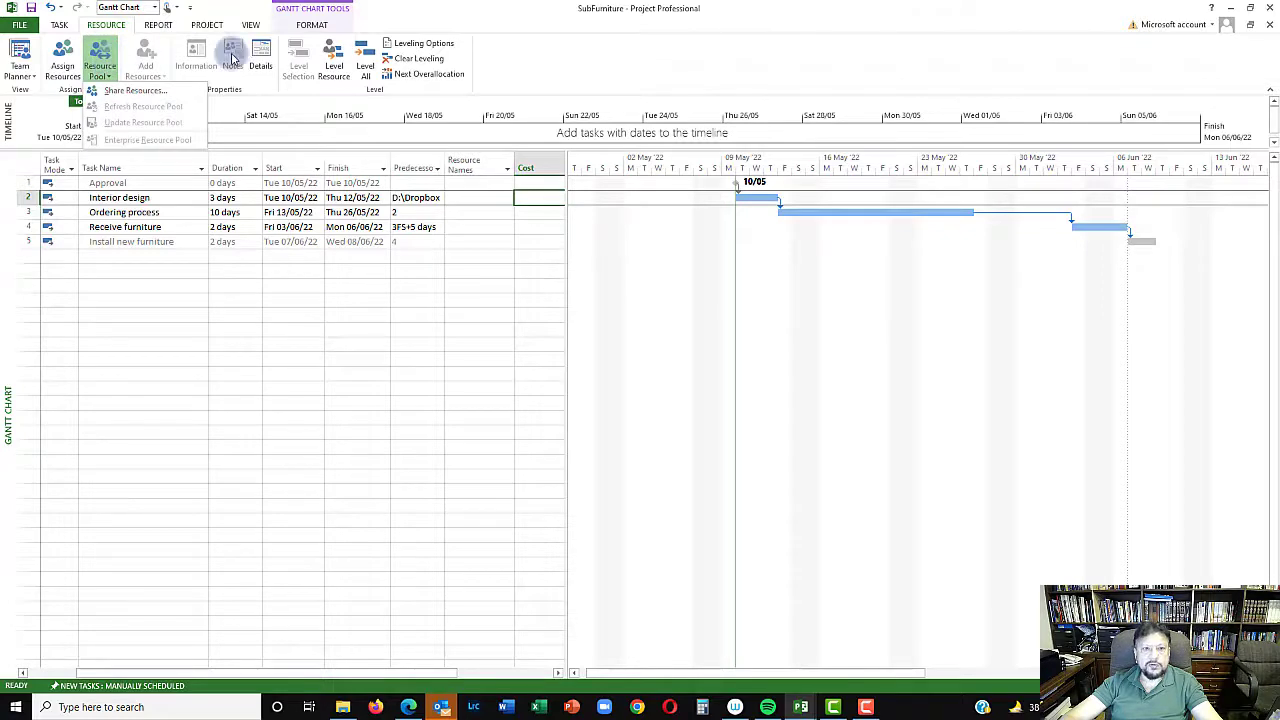
pyautogui.click(800, 707)
pyautogui.click(988, 655)
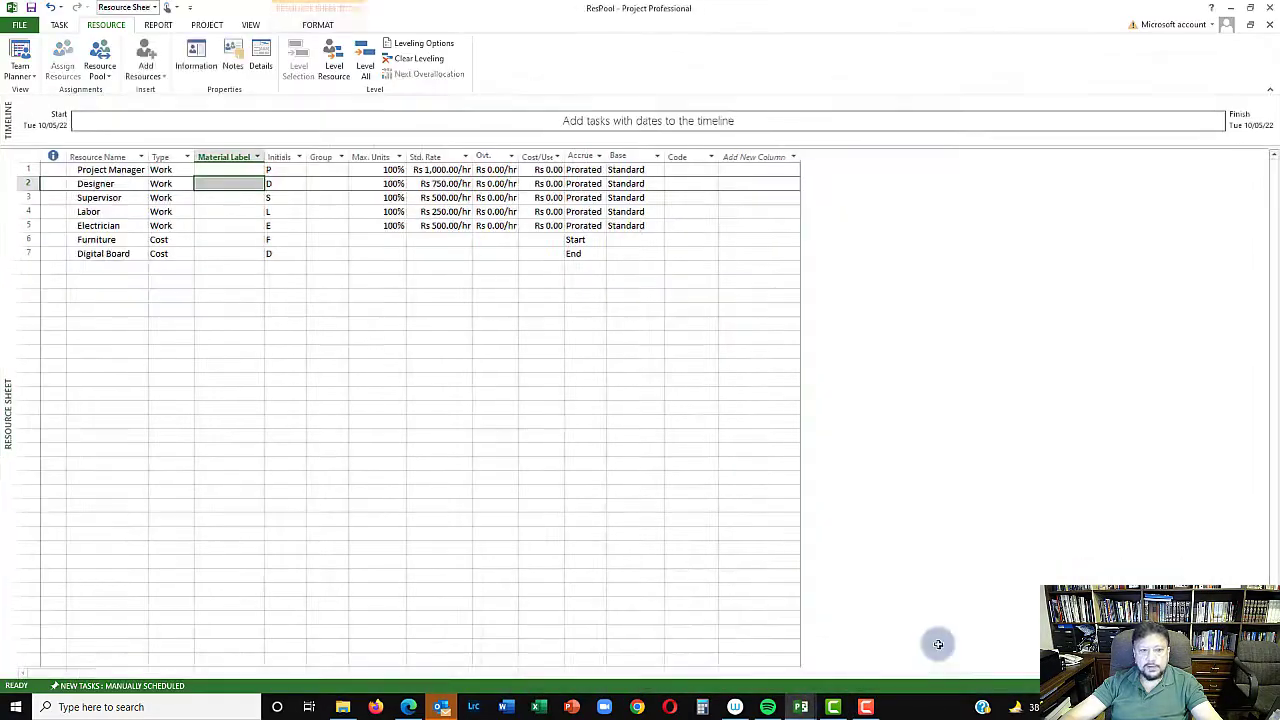
pyautogui.click(297, 202)
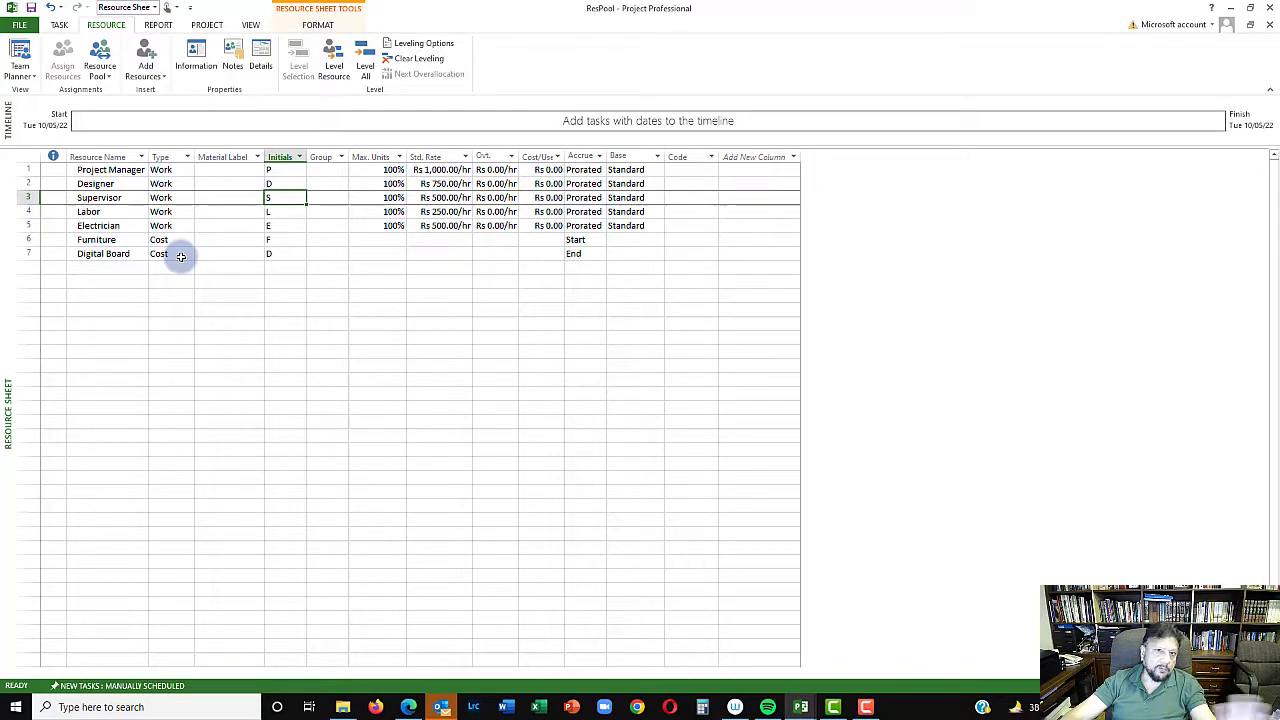
# Step: Switch to SubFurniture and make it use shared resources from ResPool, with the pool taking precedence on conflicts
pyautogui.moveTo(800, 707)
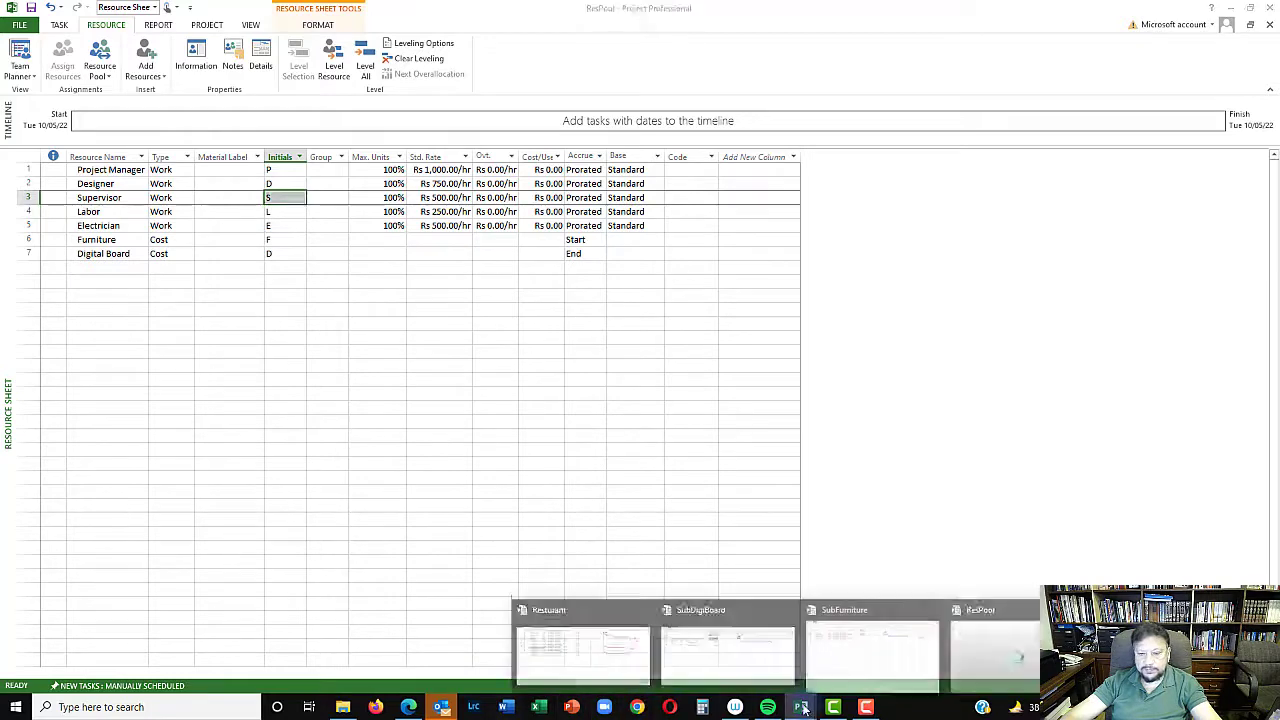
pyautogui.click(850, 647)
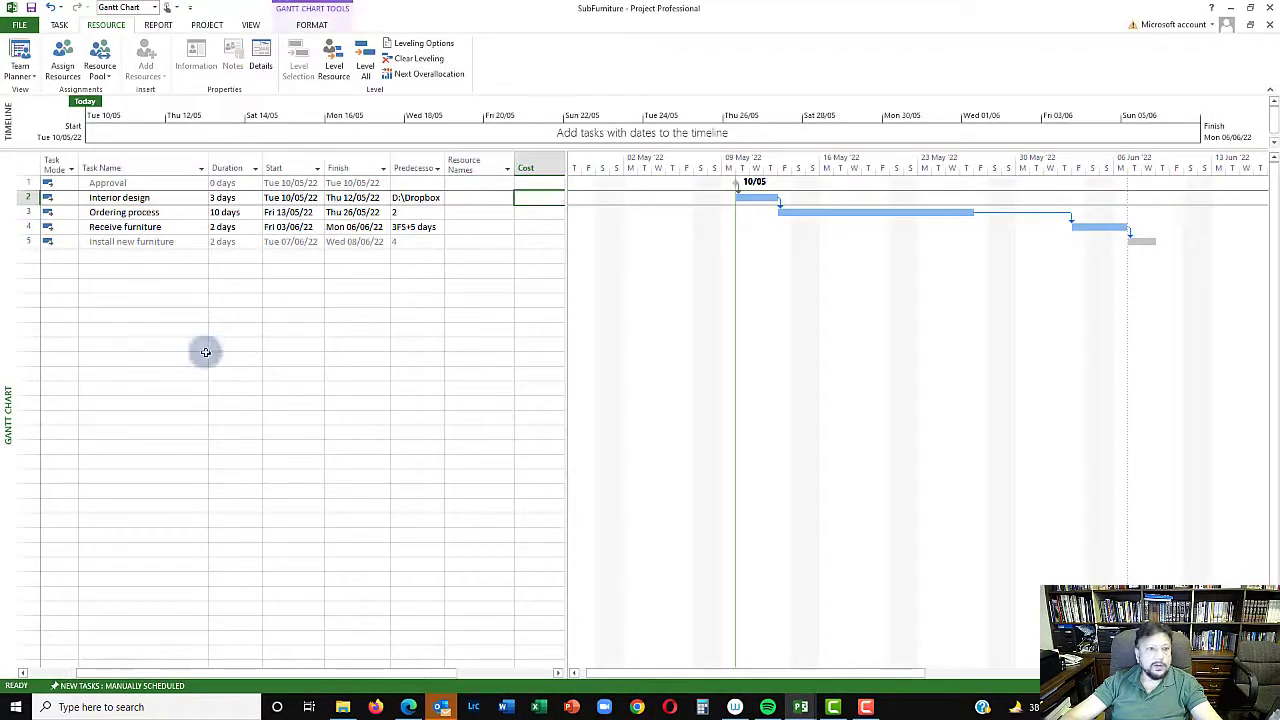
pyautogui.click(102, 63)
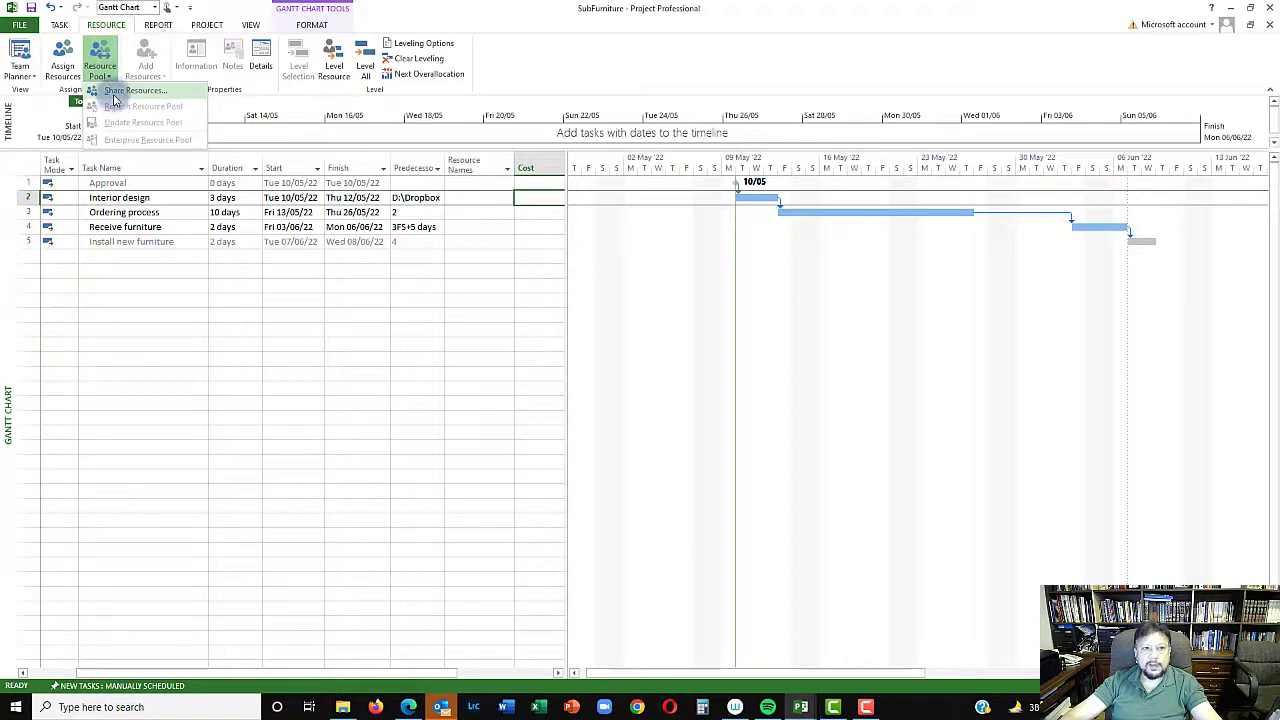
pyautogui.click(113, 90)
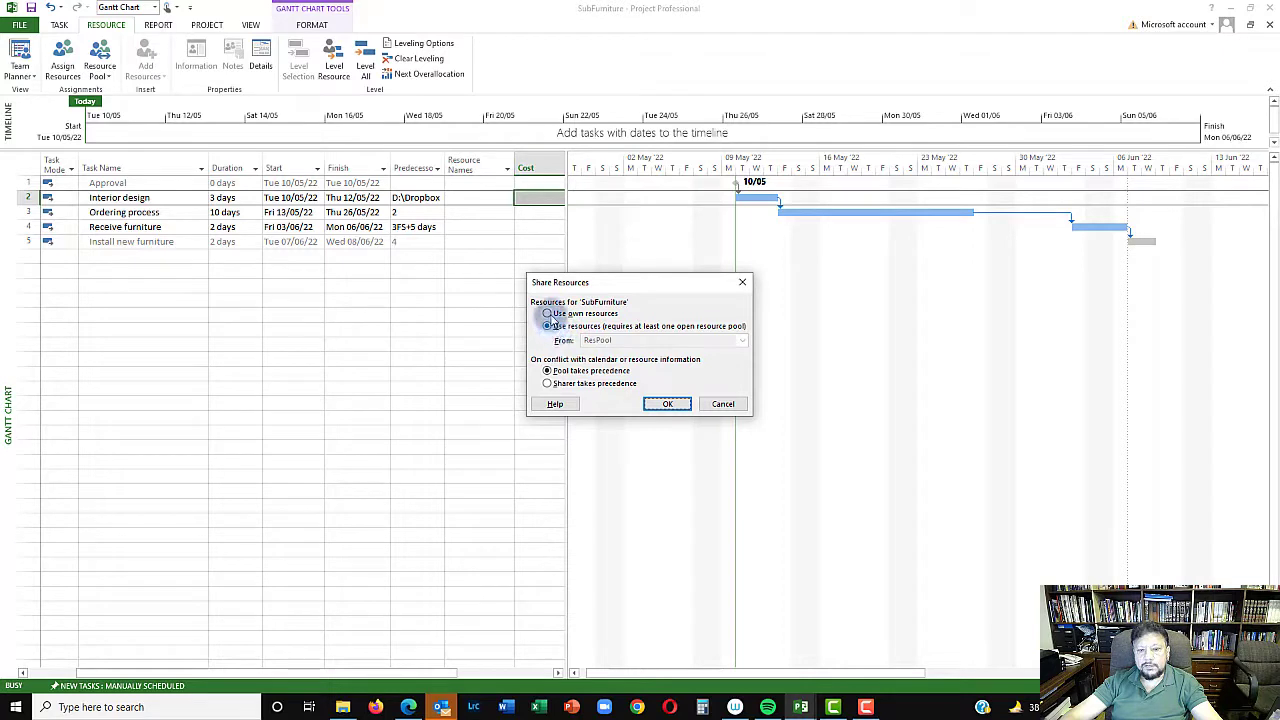
pyautogui.click(558, 329)
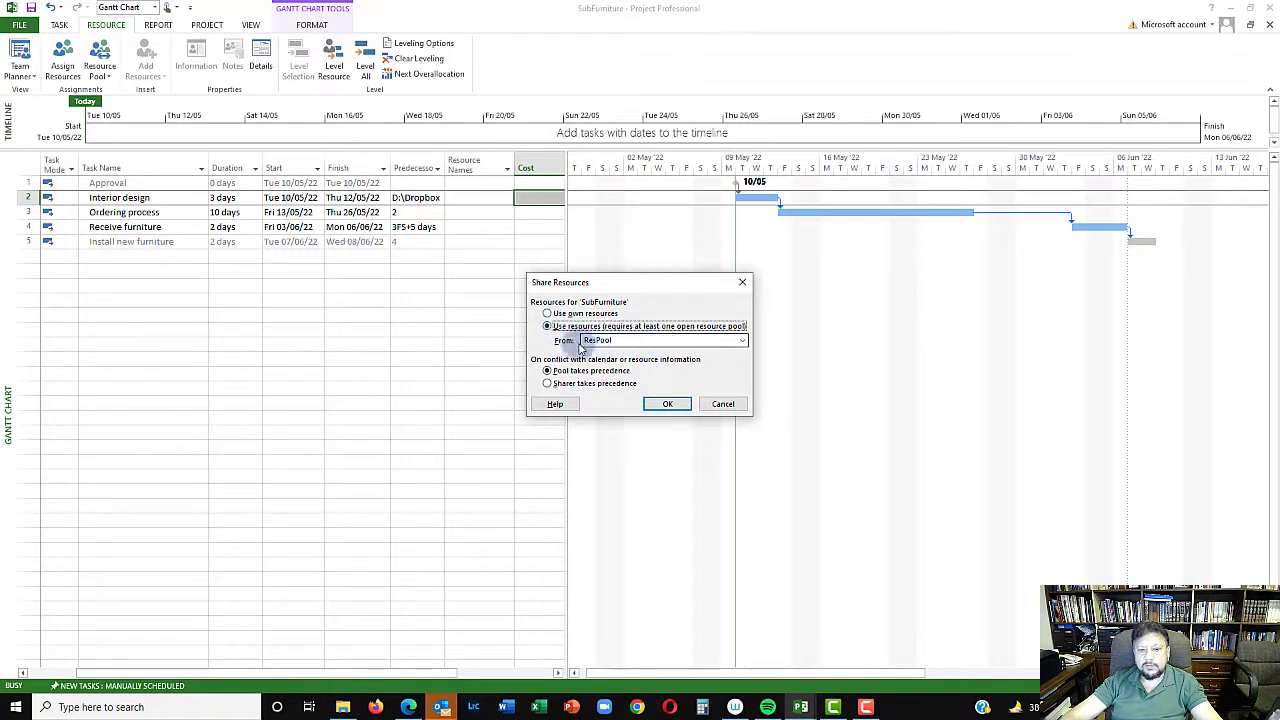
pyautogui.click(738, 341)
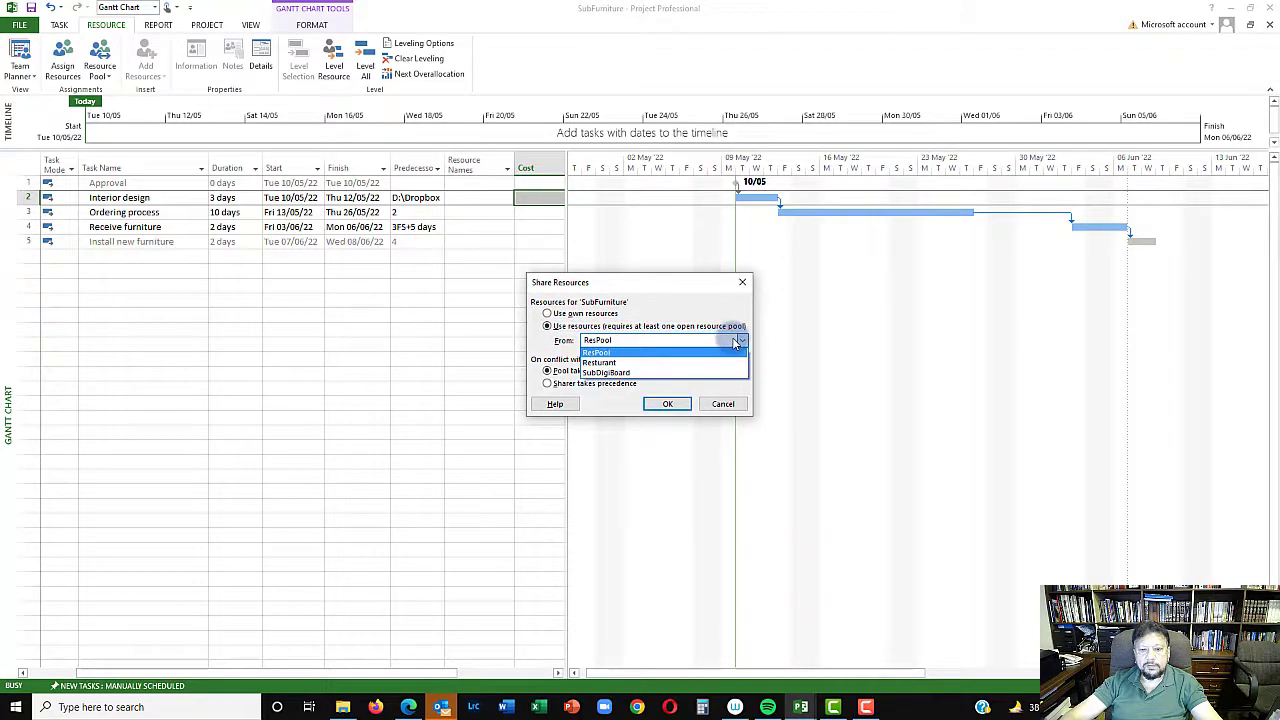
pyautogui.click(737, 341)
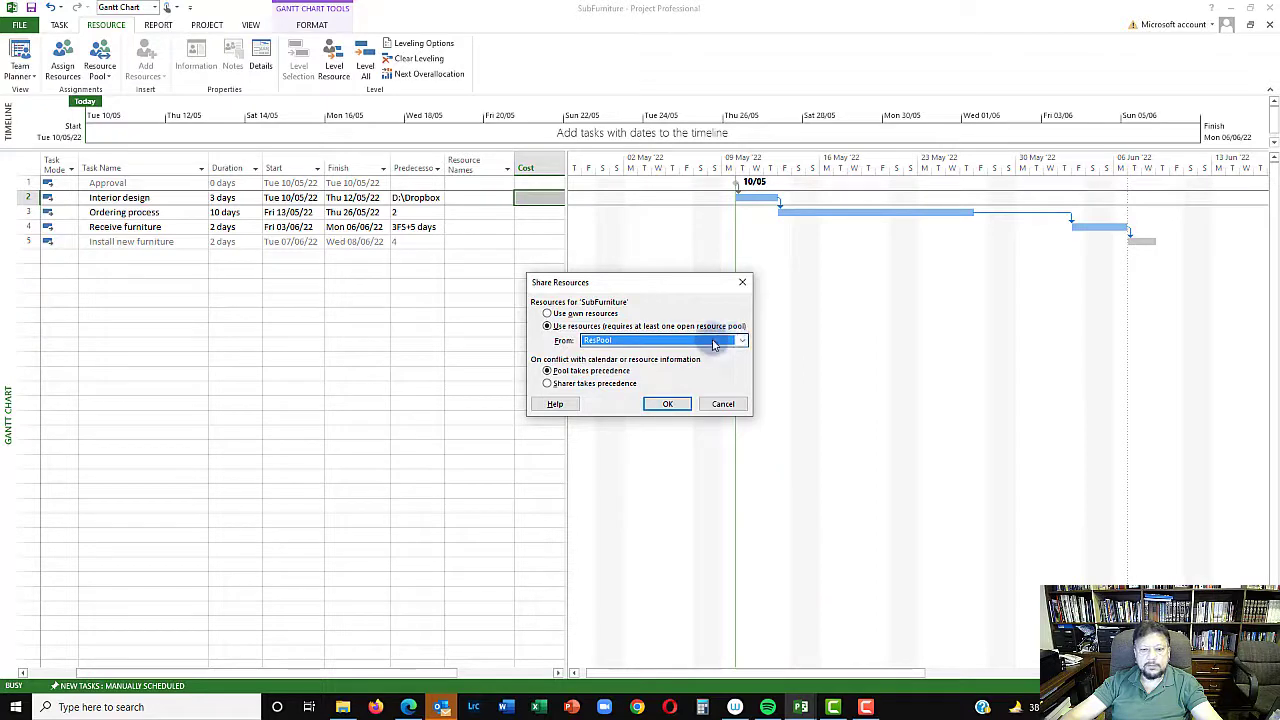
pyautogui.click(667, 403)
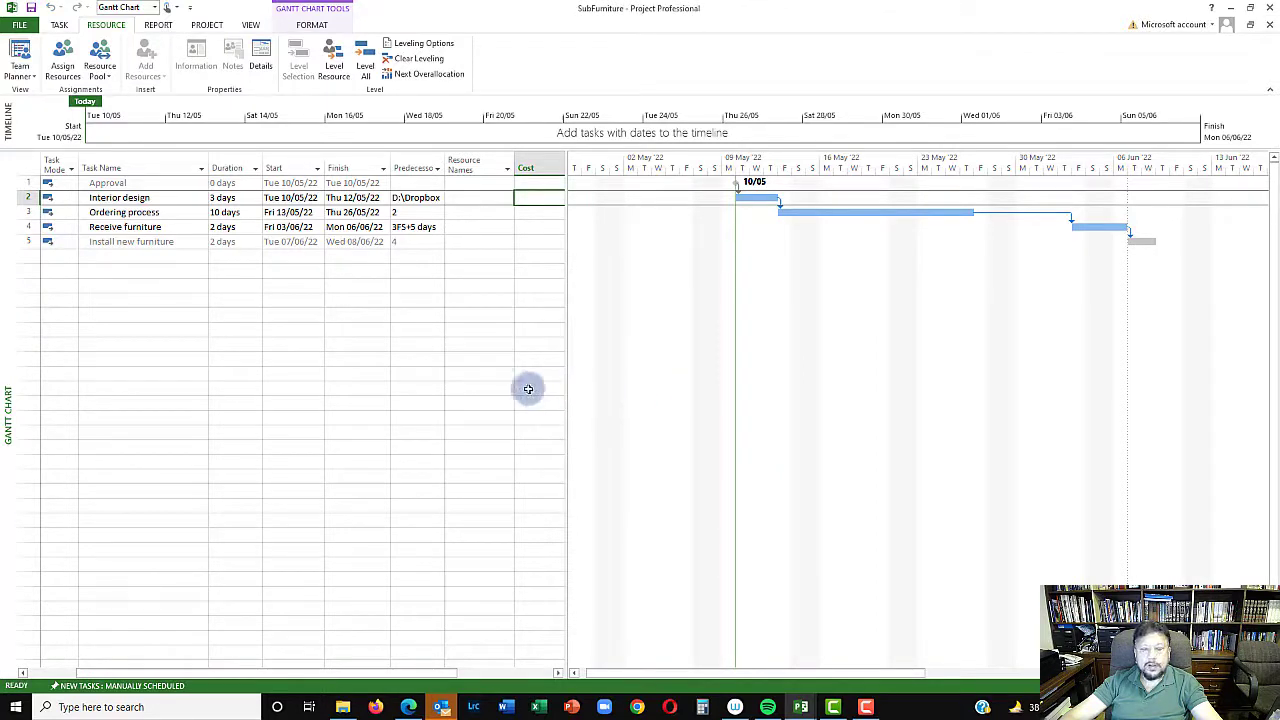
# Step: Assign the Designer resource to SubFurniture's Interior design task
pyautogui.click(150, 197)
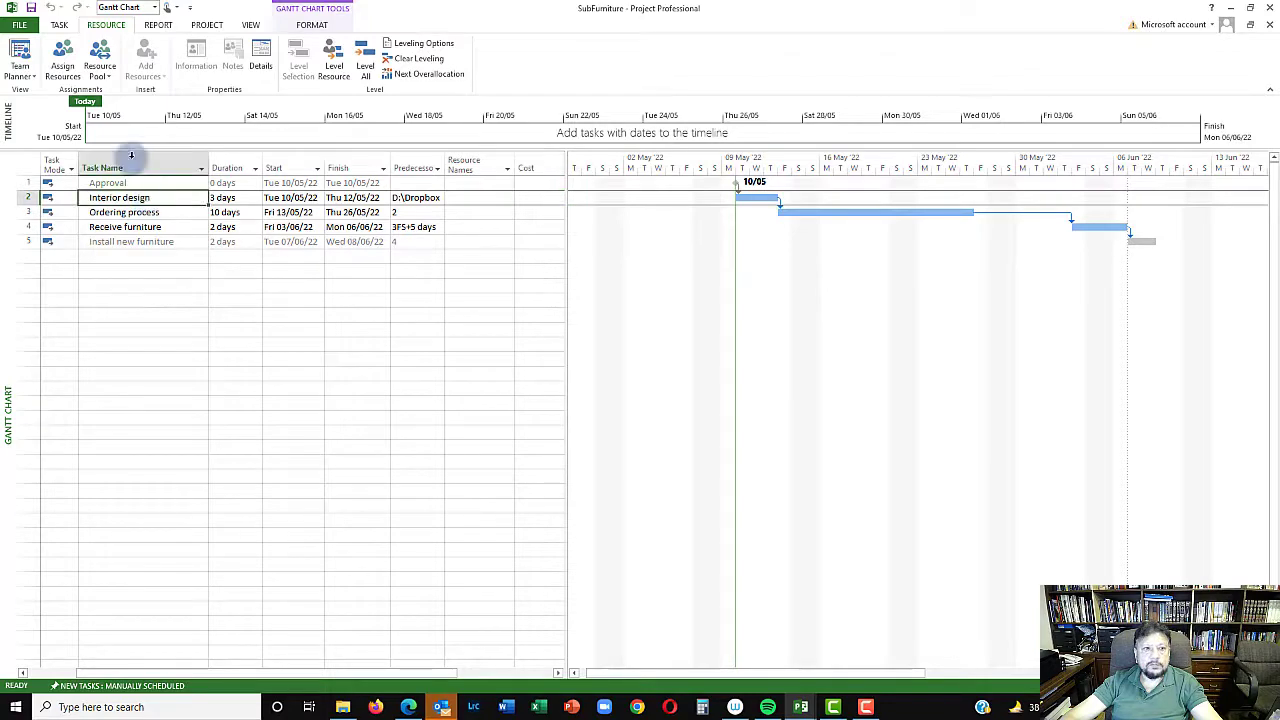
pyautogui.click(63, 60)
pyautogui.moveTo(657, 219); pyautogui.dragTo(773, 205)
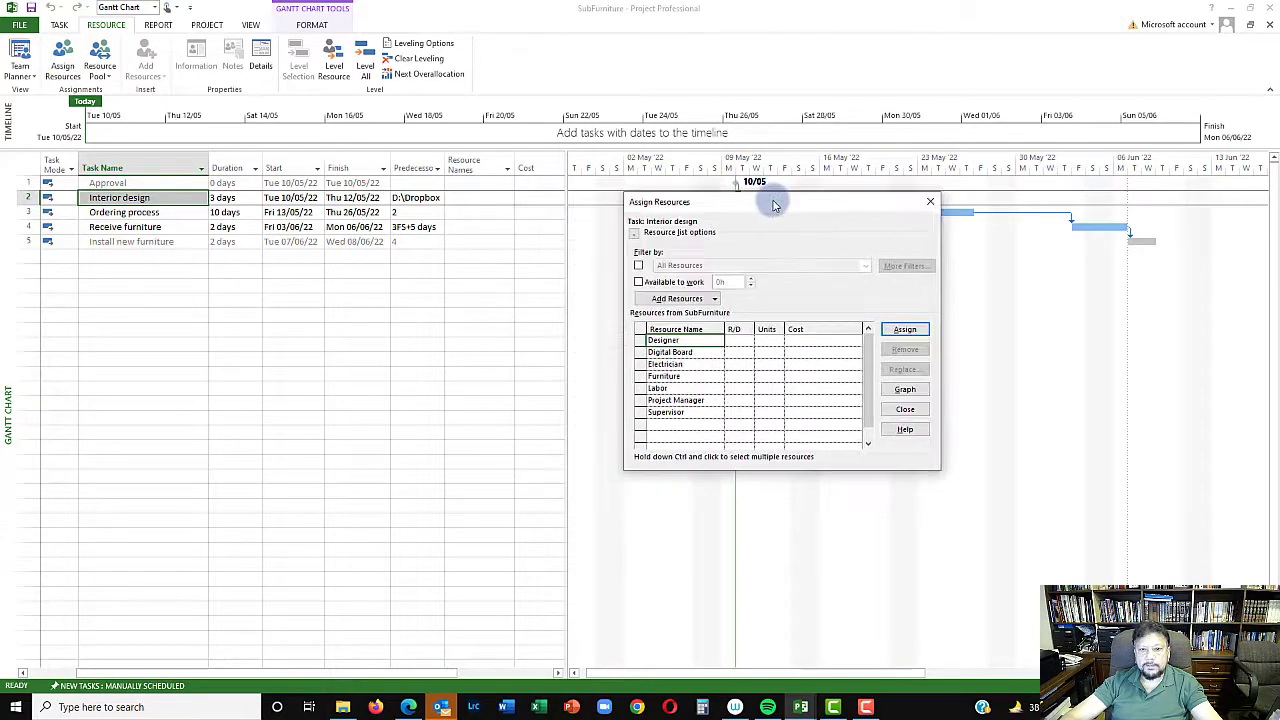
pyautogui.click(905, 336)
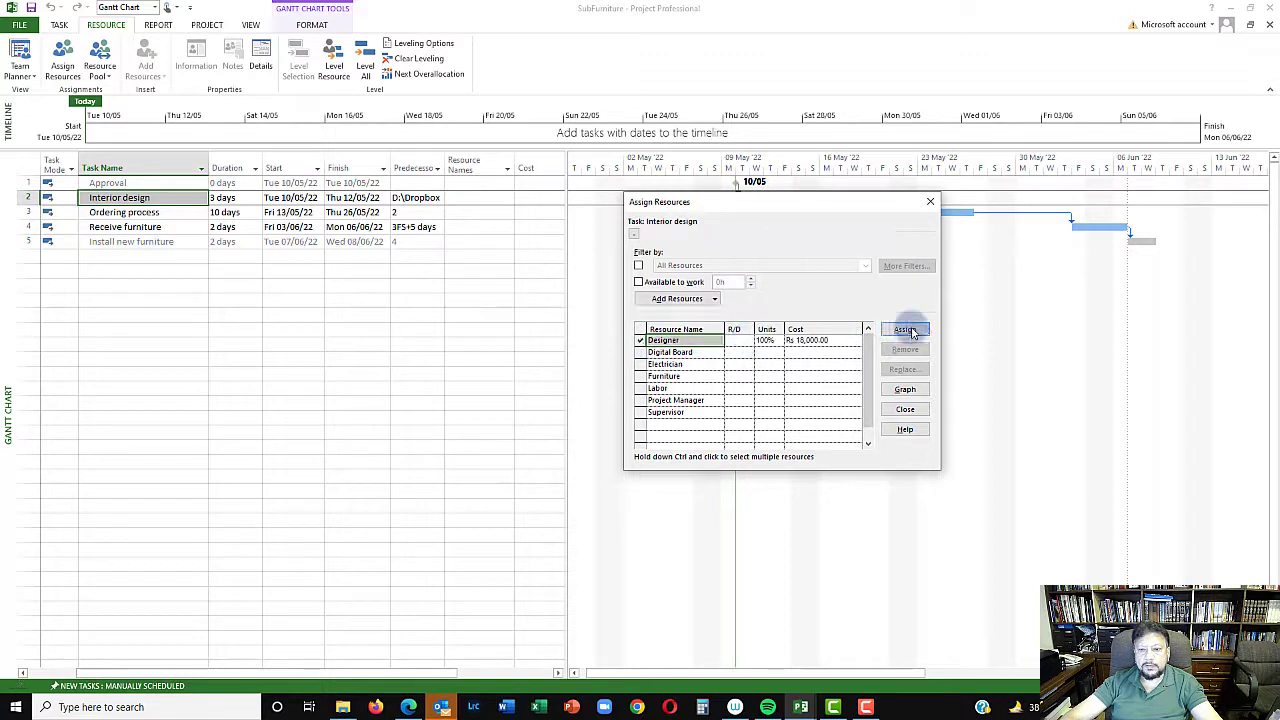
# Step: Assign the Project Manager resource to SubFurniture's Ordering process task
pyautogui.click(44, 212)
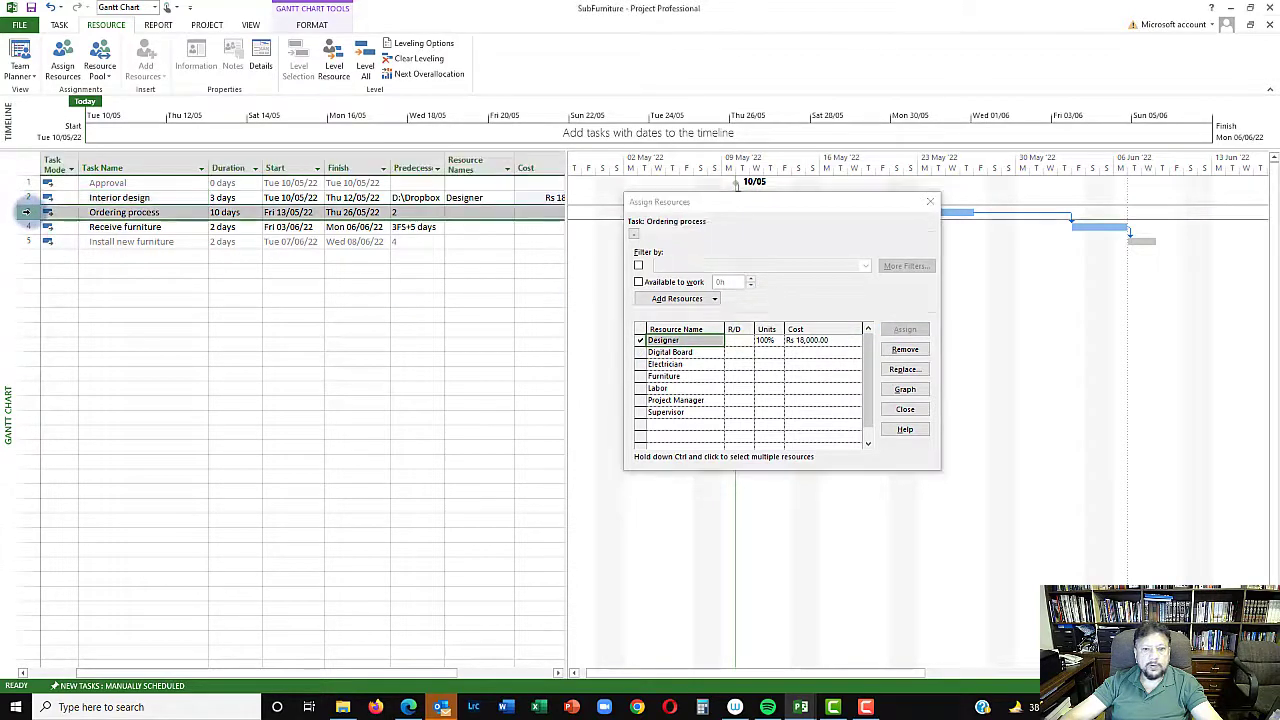
pyautogui.click(650, 401)
pyautogui.click(906, 331)
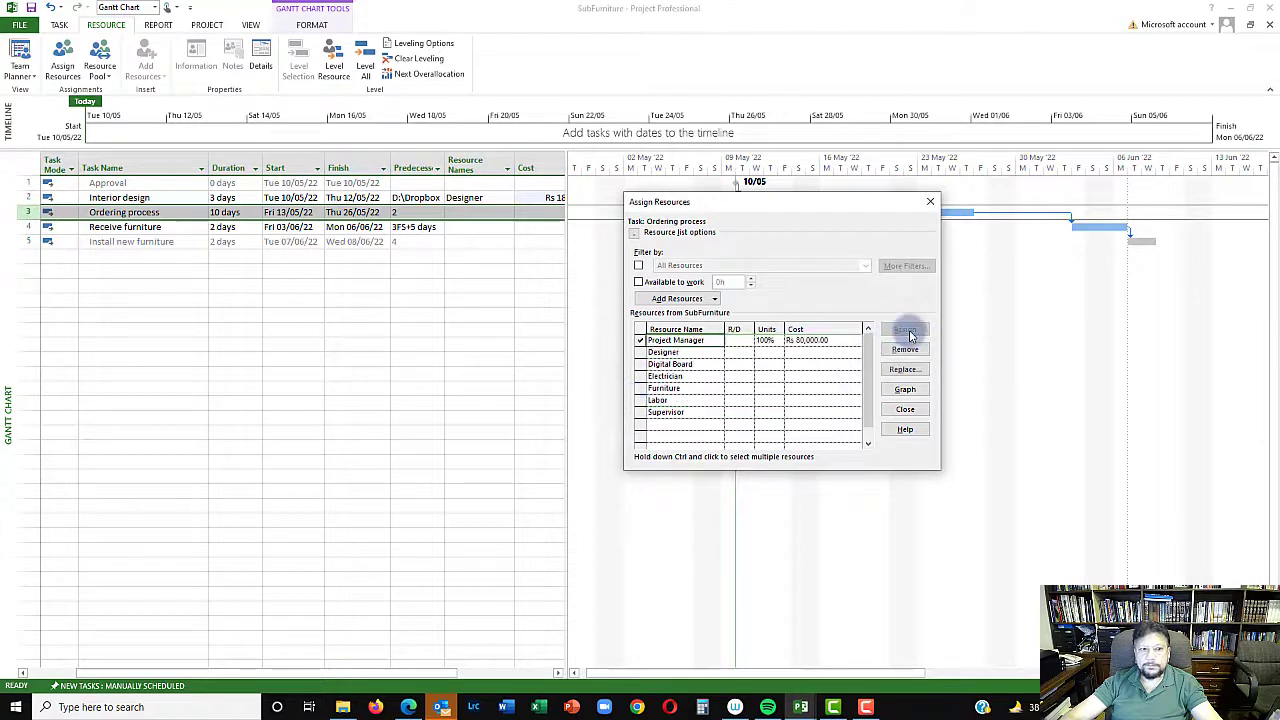
# Step: Assign the Supervisor resource to SubFurniture's Receive furniture task and finish assigning resources in this project
pyautogui.click(42, 227)
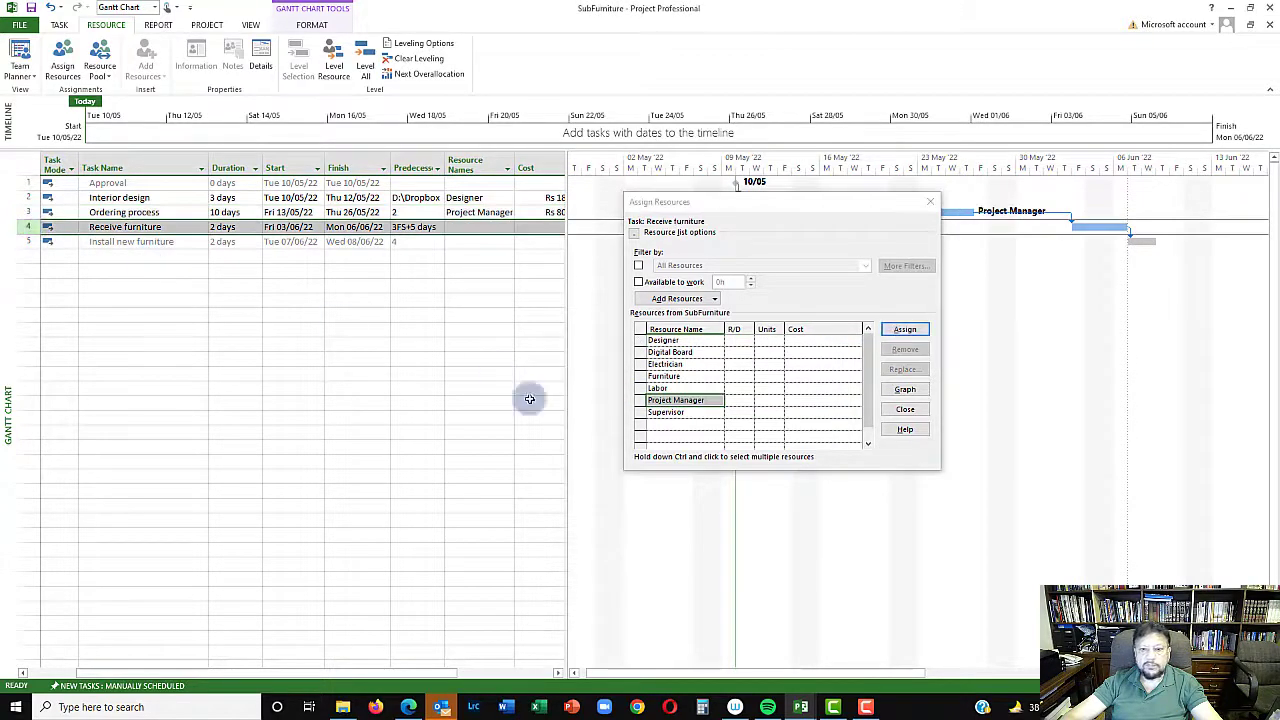
pyautogui.click(645, 412)
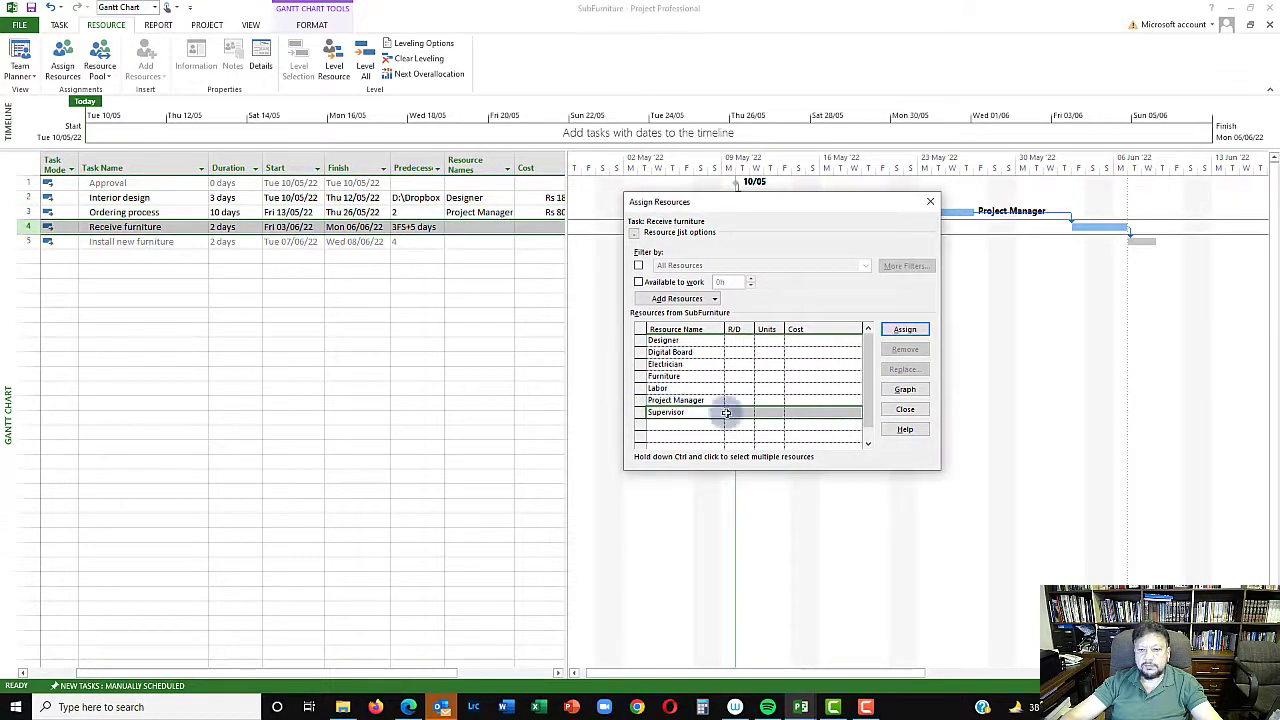
pyautogui.click(903, 331)
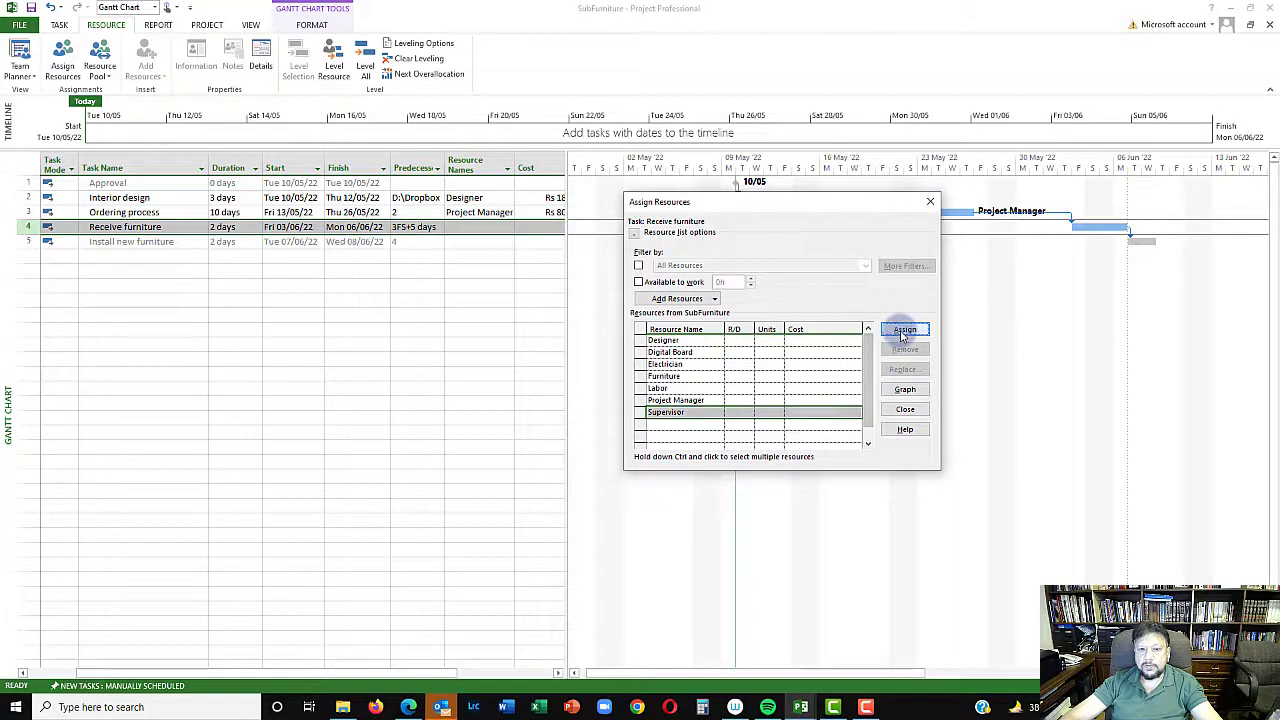
pyautogui.click(905, 411)
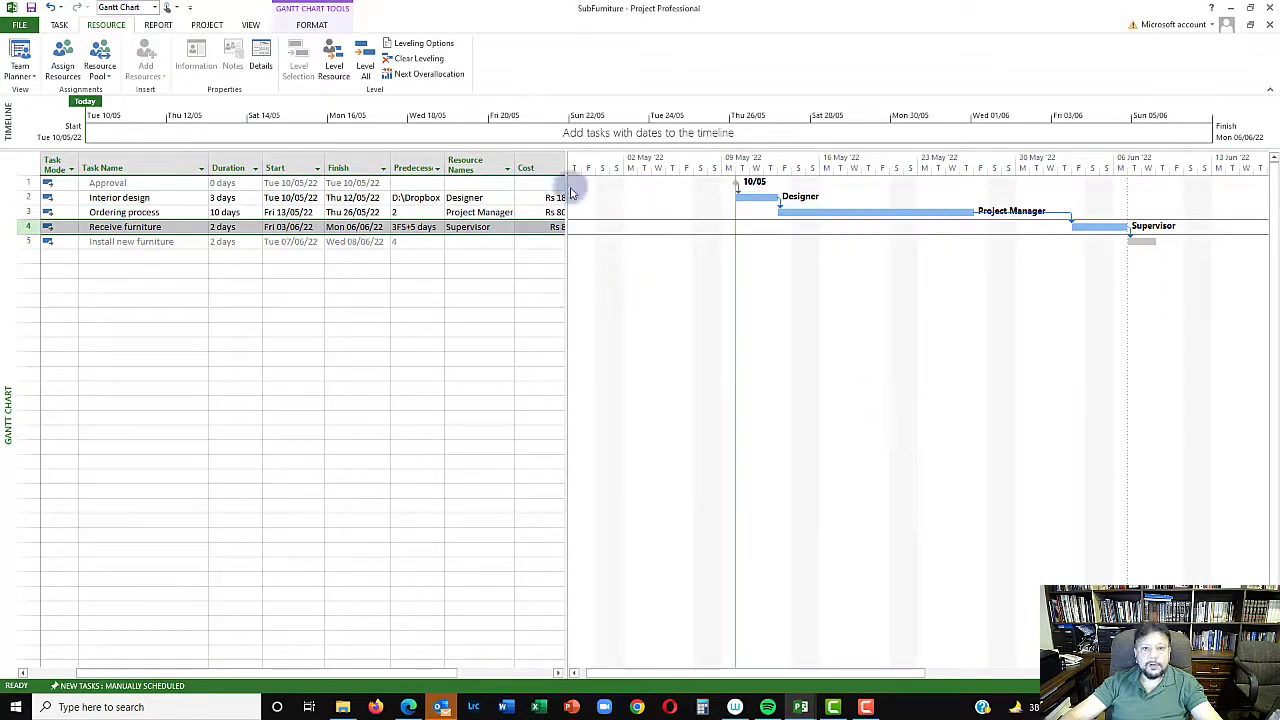
# Step: Examine the task costs in SubFurniture, and in the Resturant master project with its cost figures fully shown
pyautogui.moveTo(566, 186); pyautogui.dragTo(634, 194)
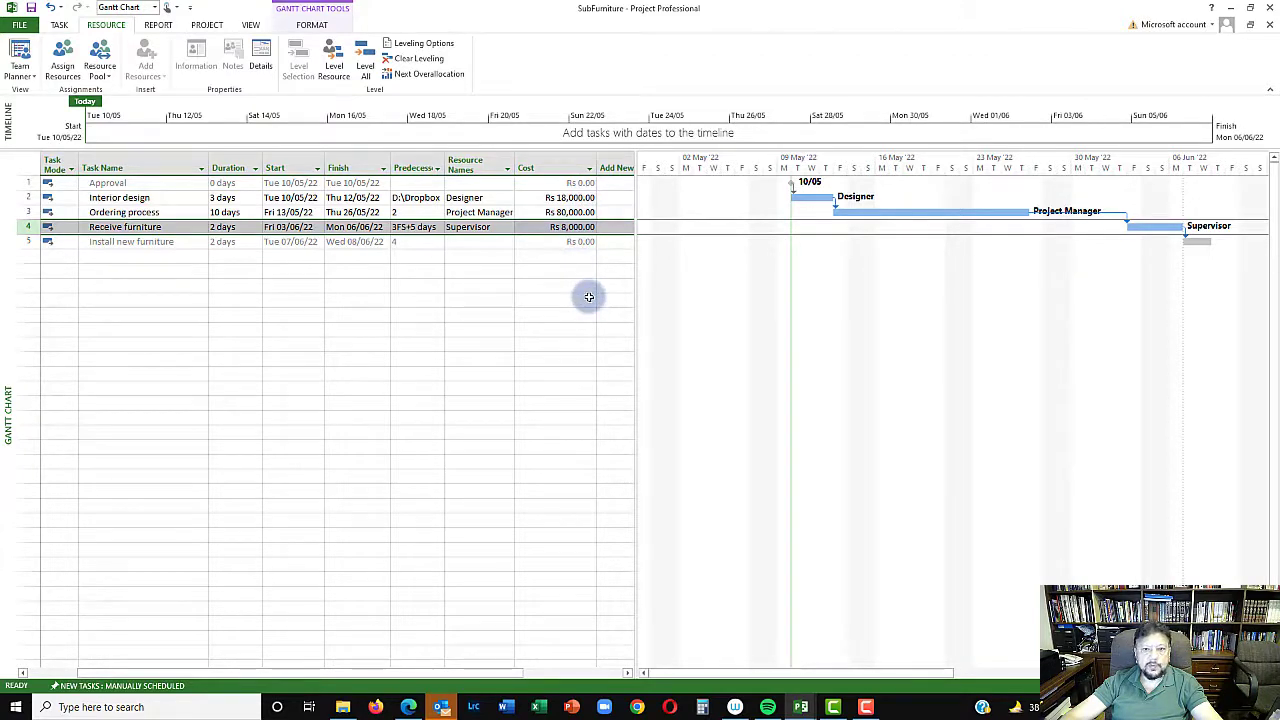
pyautogui.click(803, 708)
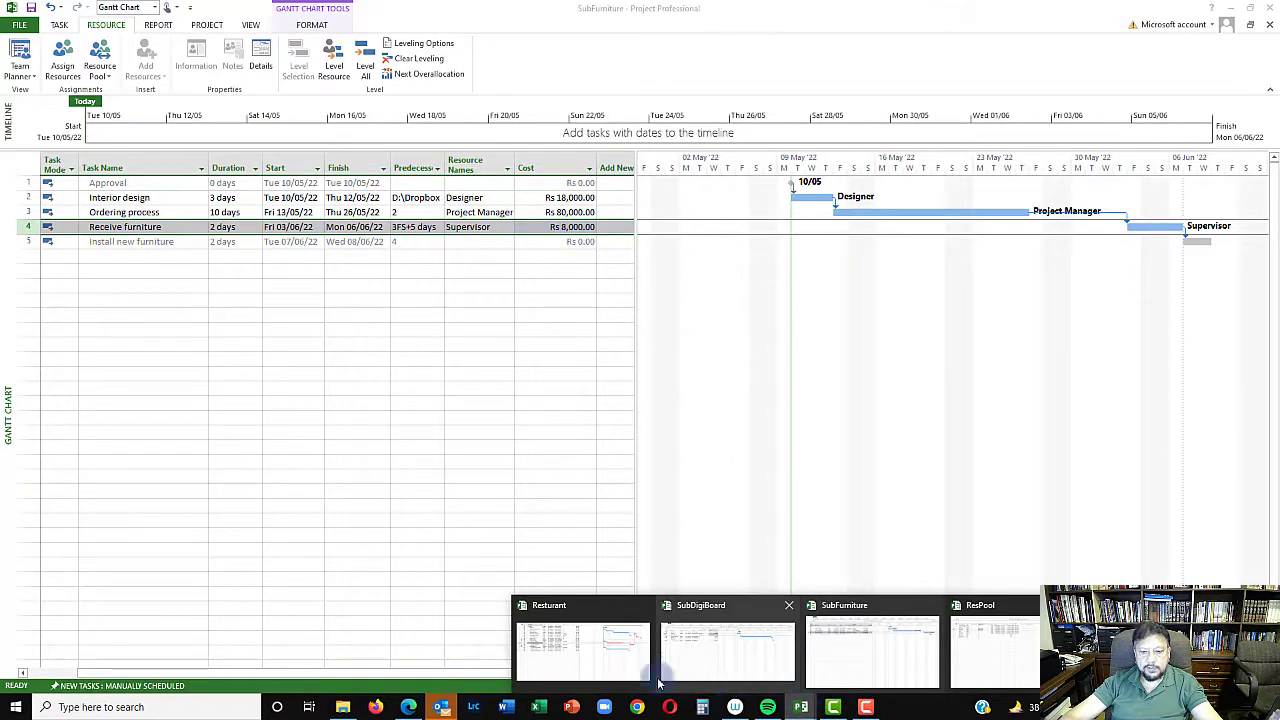
pyautogui.click(566, 638)
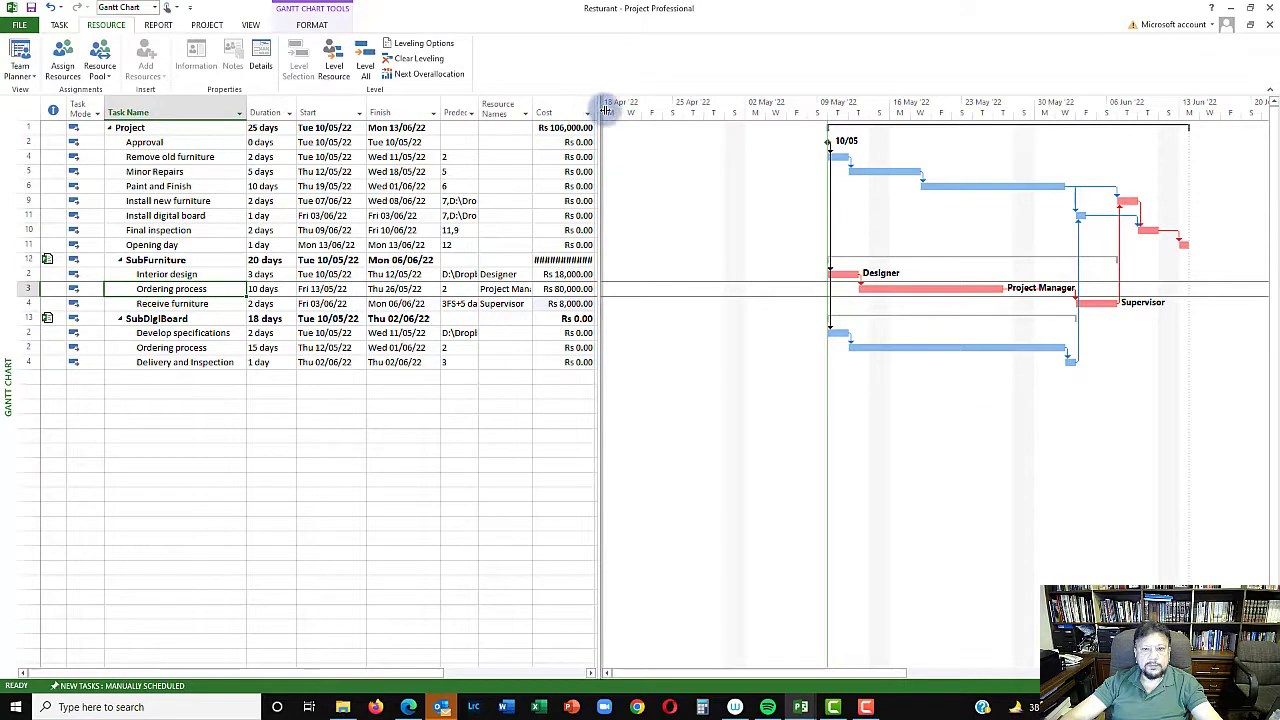
pyautogui.moveTo(603, 112)
pyautogui.mouseDown()
pyautogui.moveTo(630, 110)
pyautogui.moveTo(610, 110)
pyautogui.mouseUp()
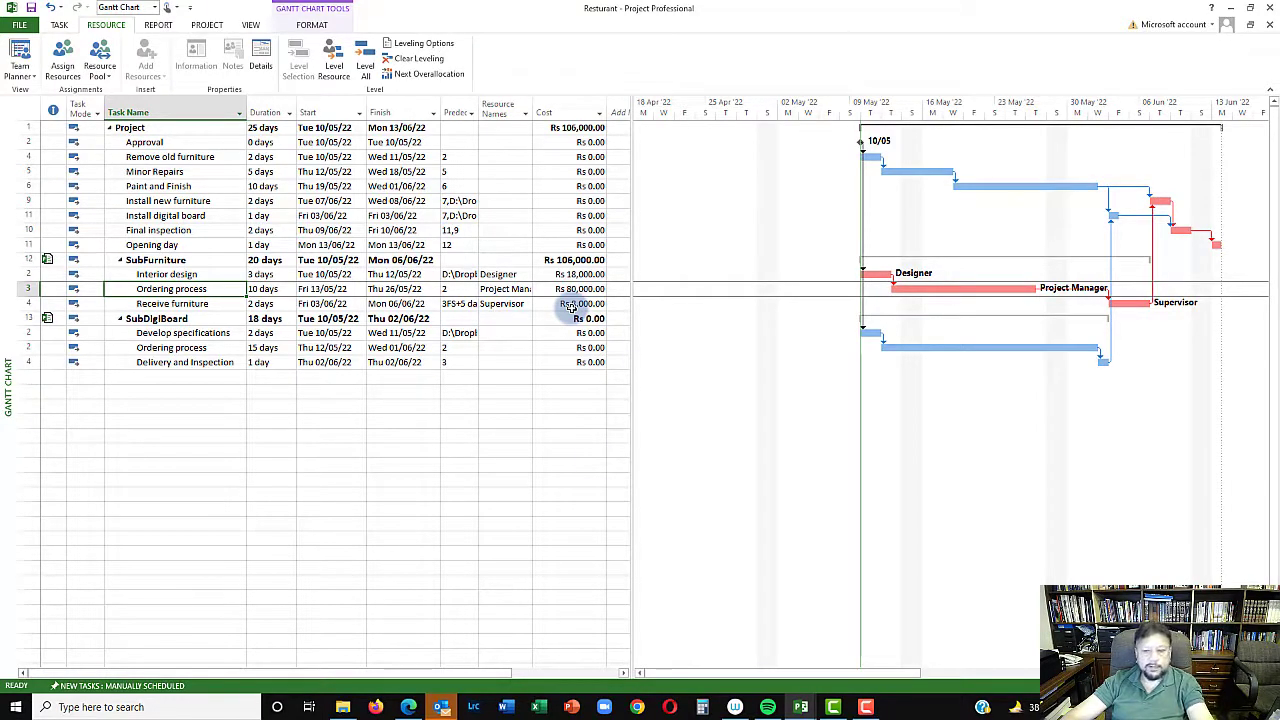
# Step: Switch to the SubDigiBoard project and check which resources are available for its Develop specifications task
pyautogui.click(801, 707)
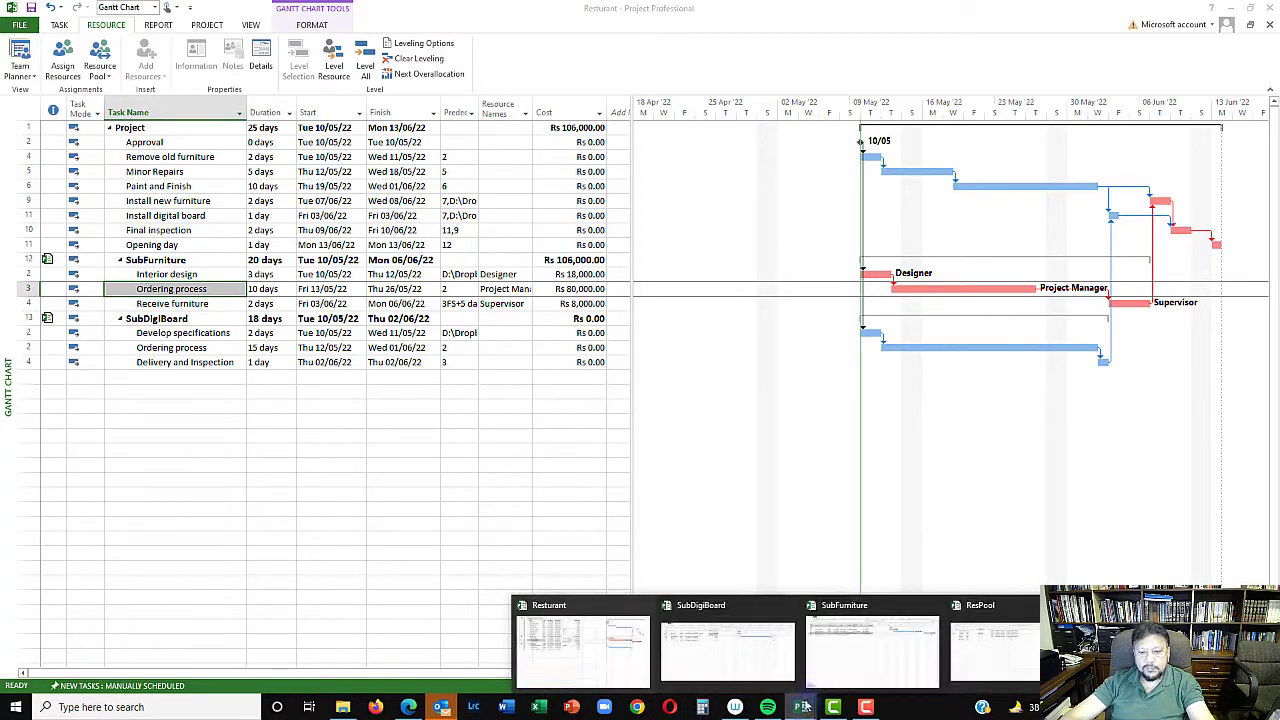
pyautogui.click(729, 645)
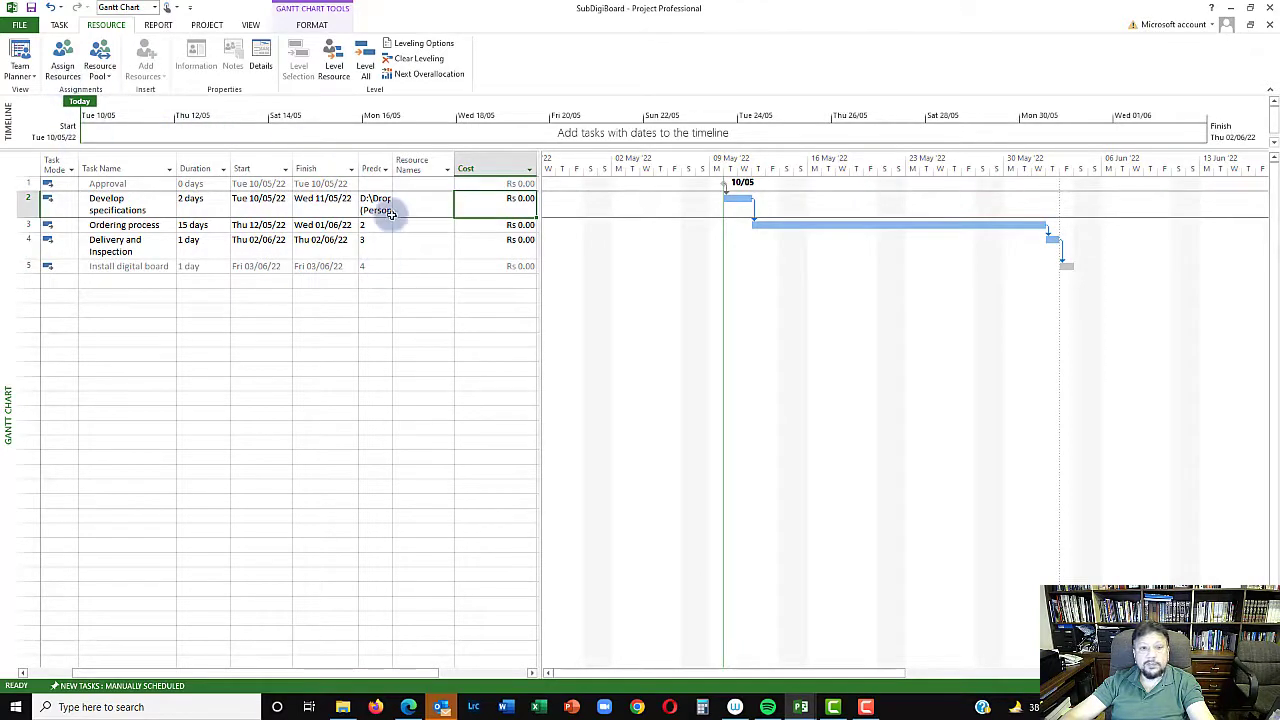
pyautogui.click(60, 62)
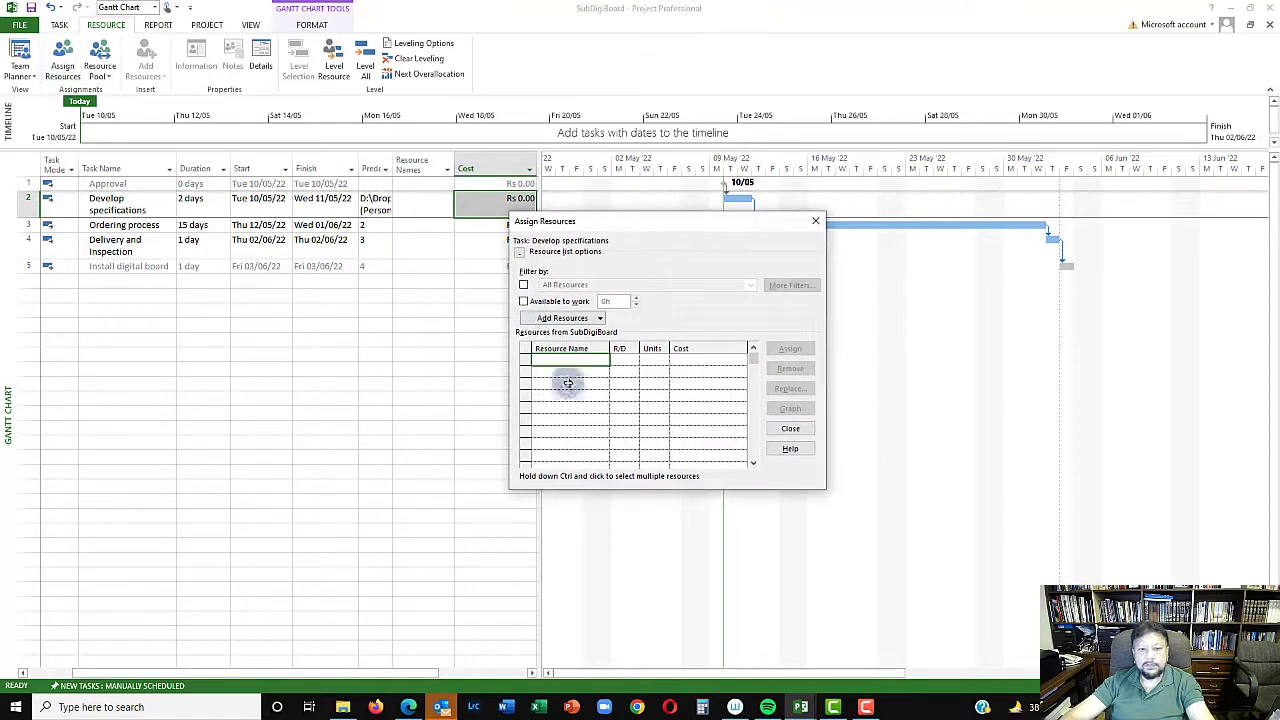
pyautogui.click(815, 220)
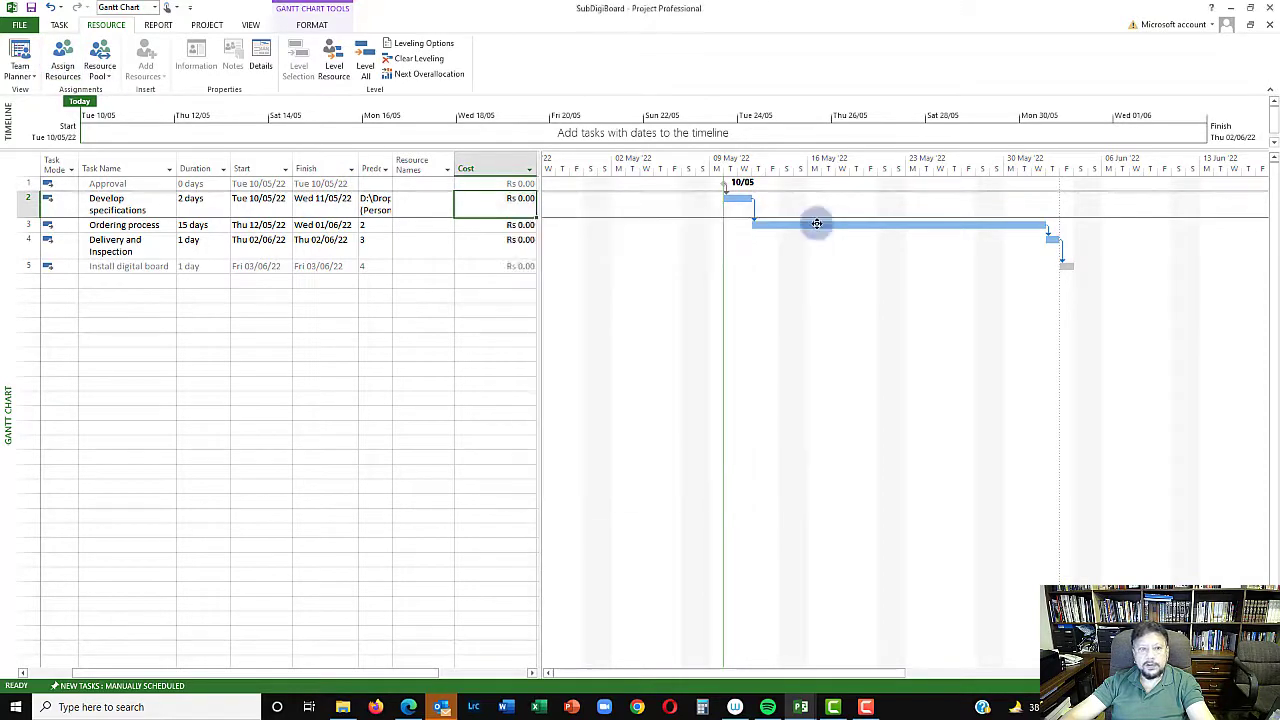
# Step: Make SubDigiBoard use shared resources from ResPool, with the pool taking precedence on conflicts
pyautogui.click(100, 68)
pyautogui.click(102, 88)
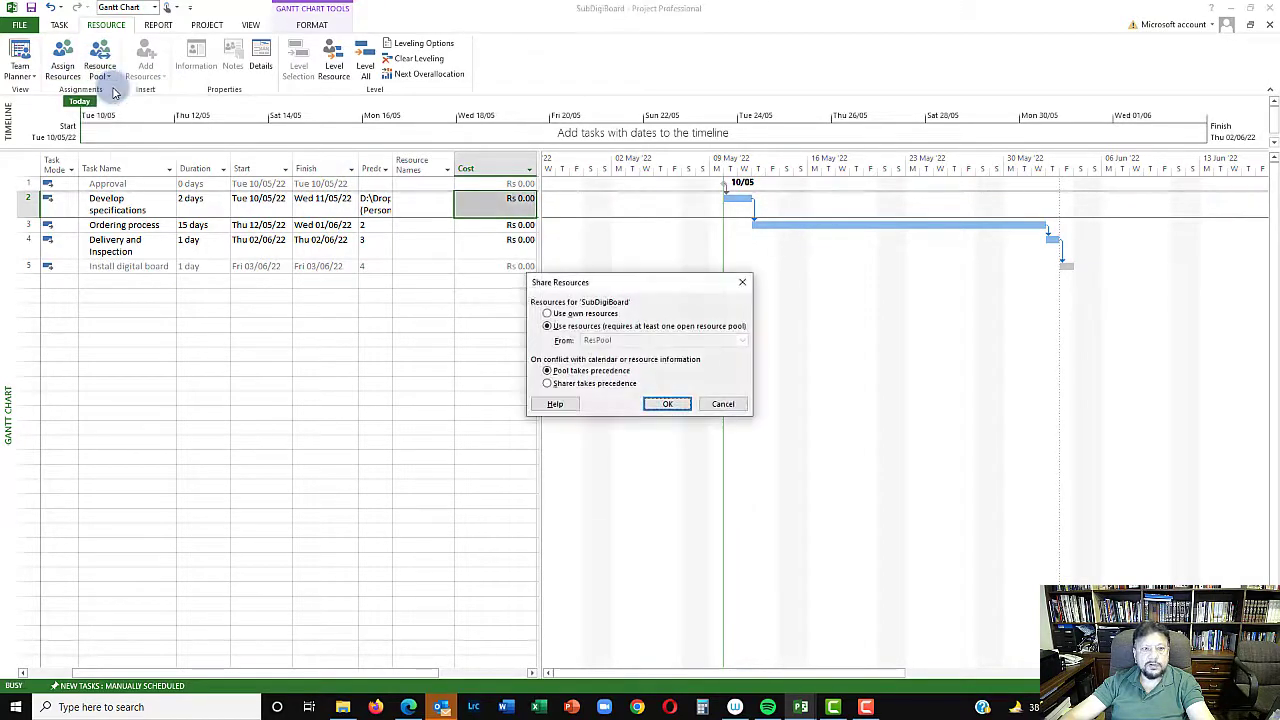
pyautogui.click(548, 326)
pyautogui.click(625, 341)
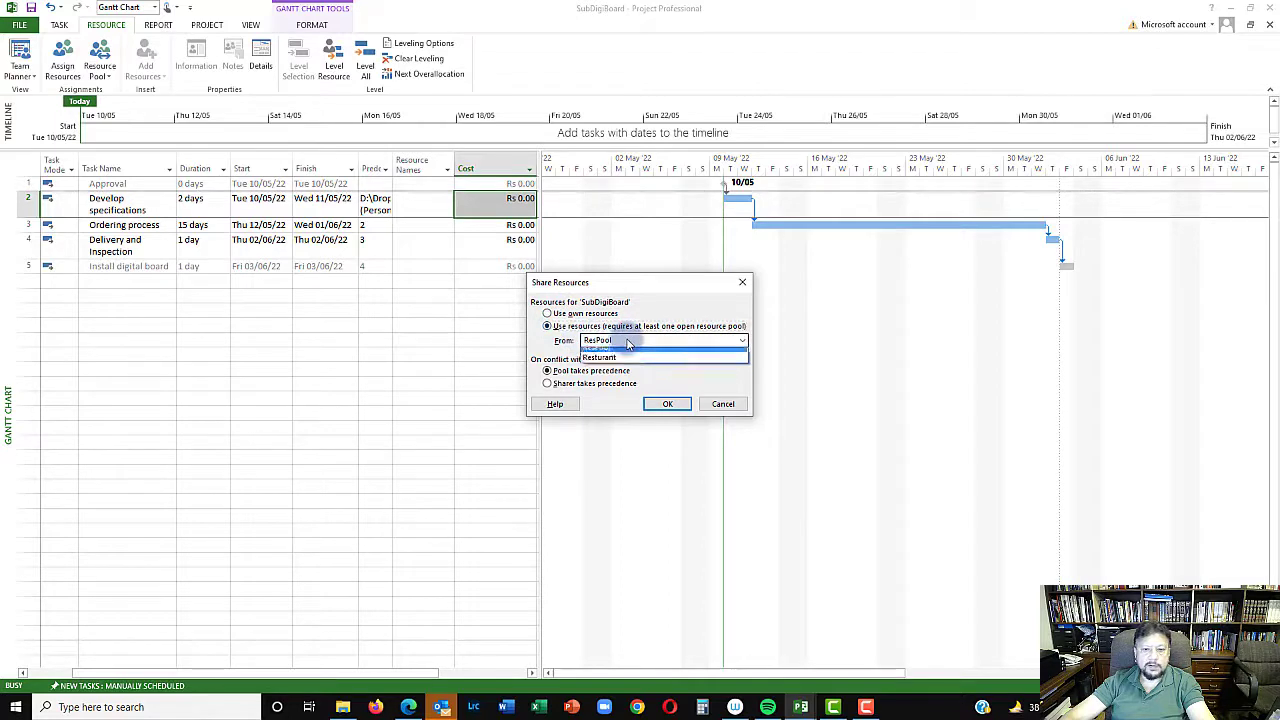
pyautogui.click(628, 360)
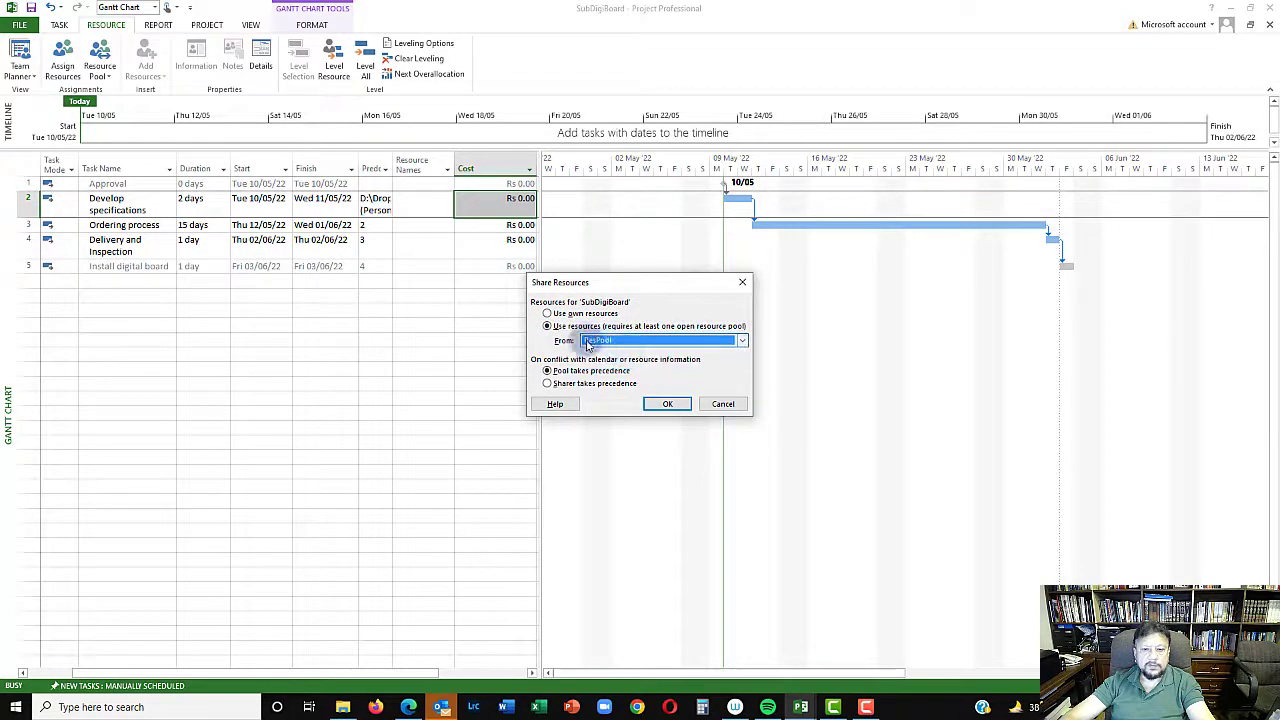
pyautogui.click(667, 404)
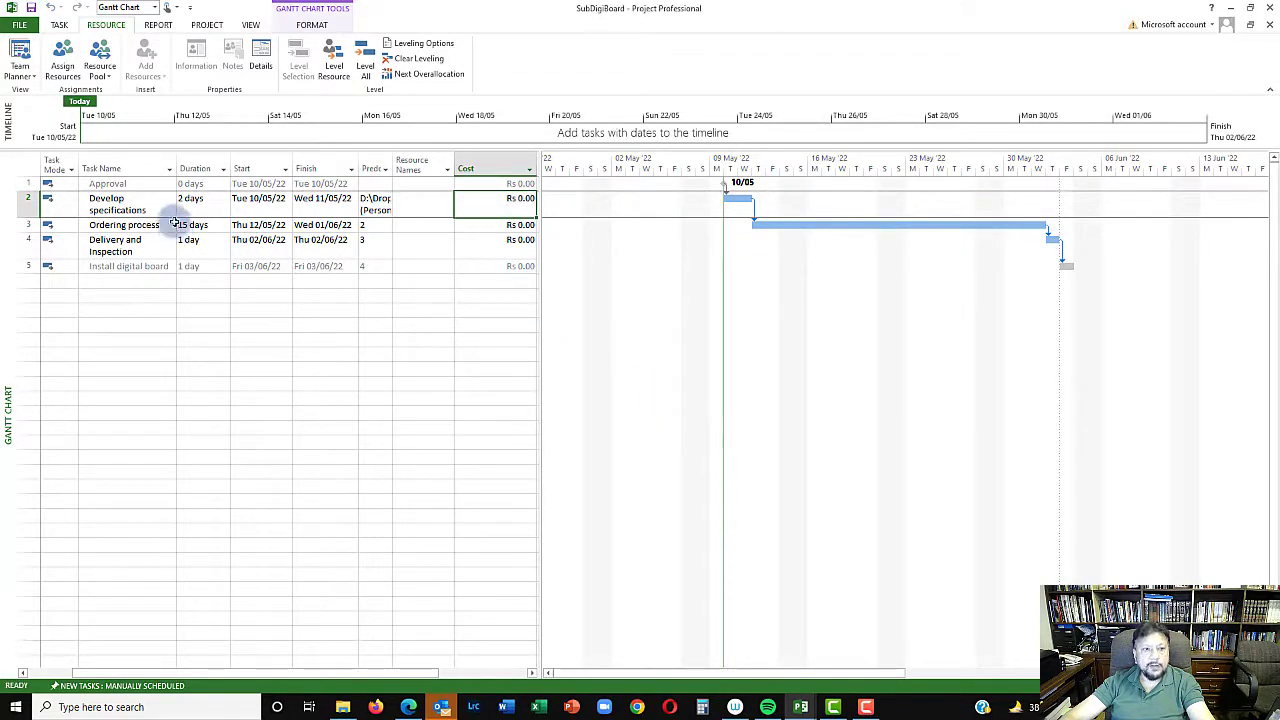
# Step: Assign the Project Manager resource to SubDigiBoard's Develop specifications task
pyautogui.click(62, 62)
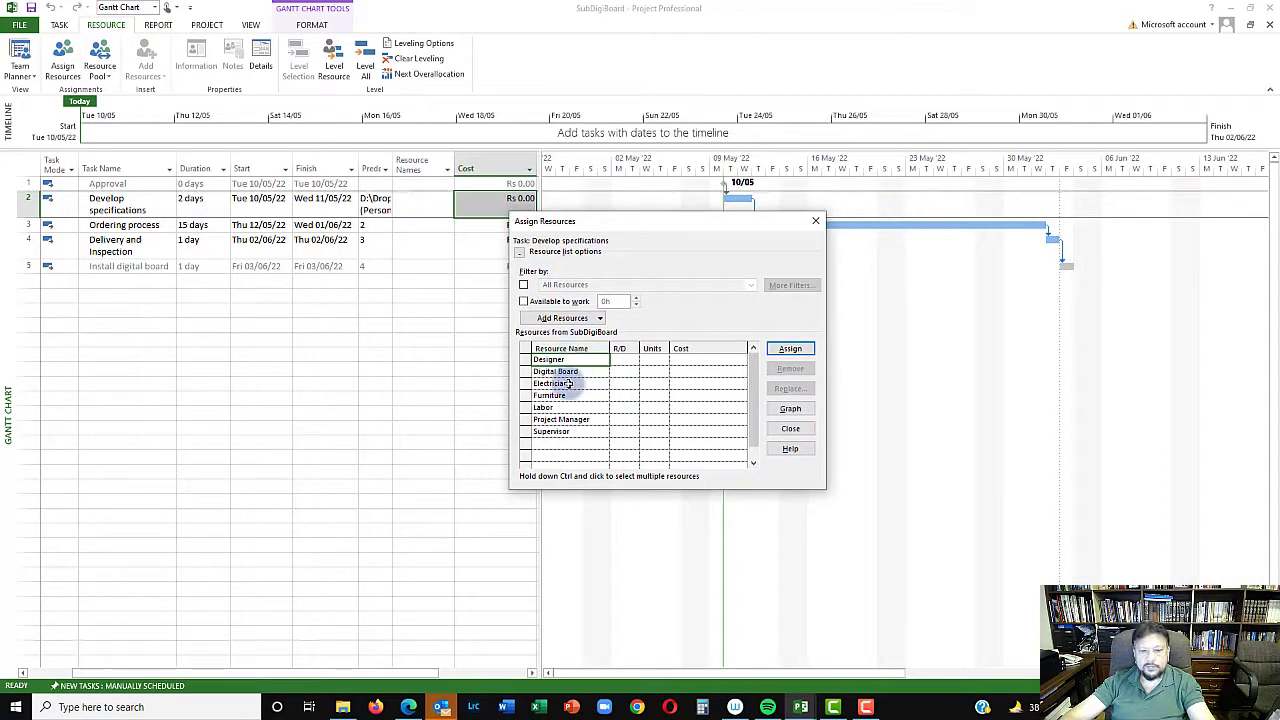
pyautogui.moveTo(657, 228); pyautogui.dragTo(731, 229)
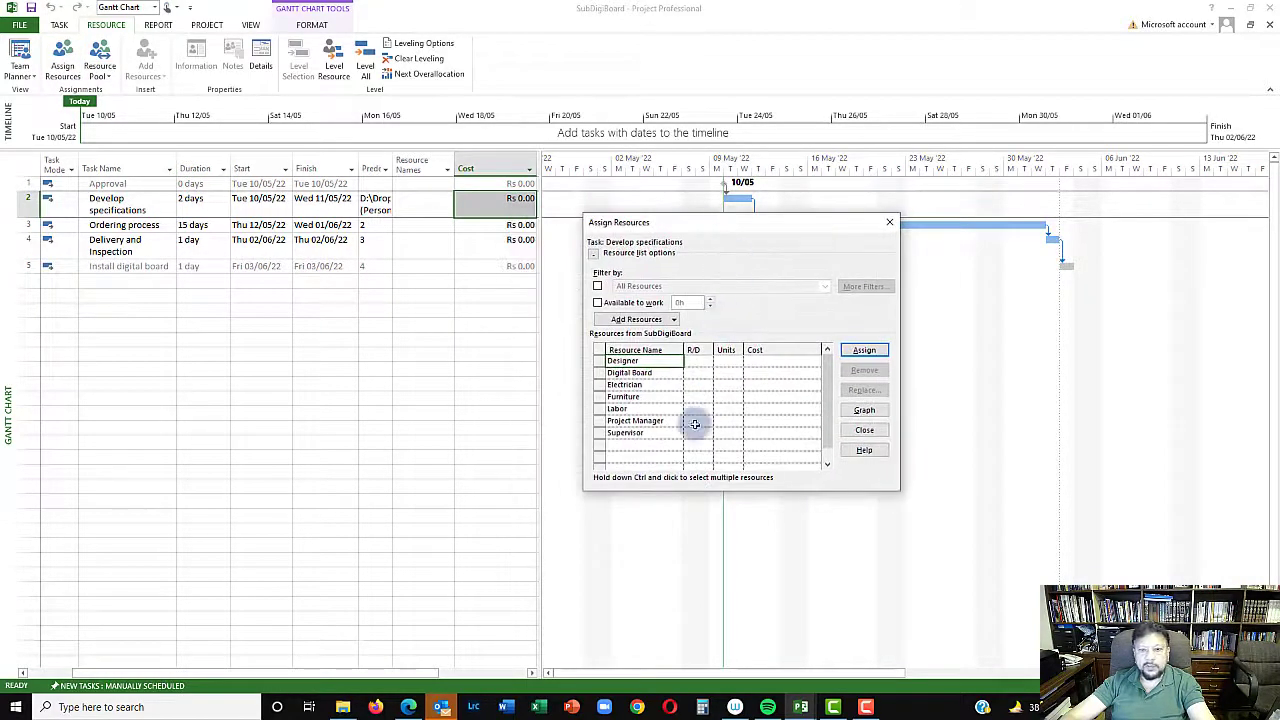
pyautogui.click(645, 387)
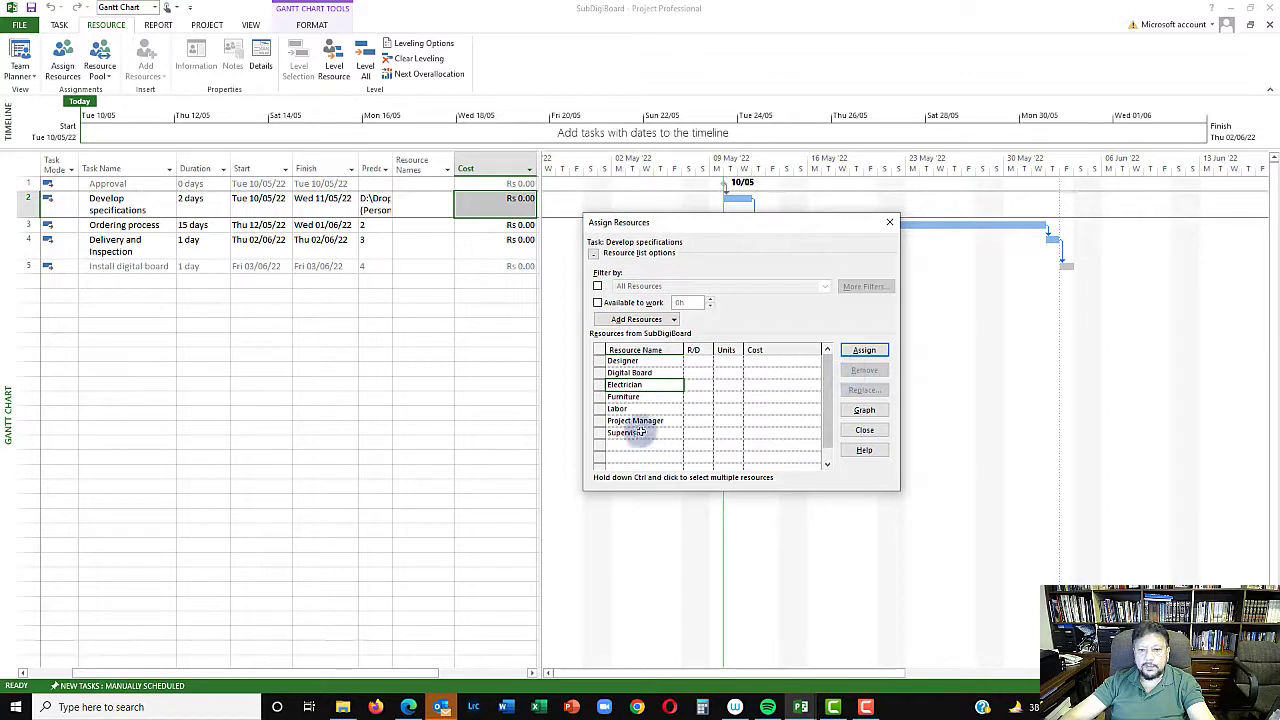
pyautogui.click(862, 350)
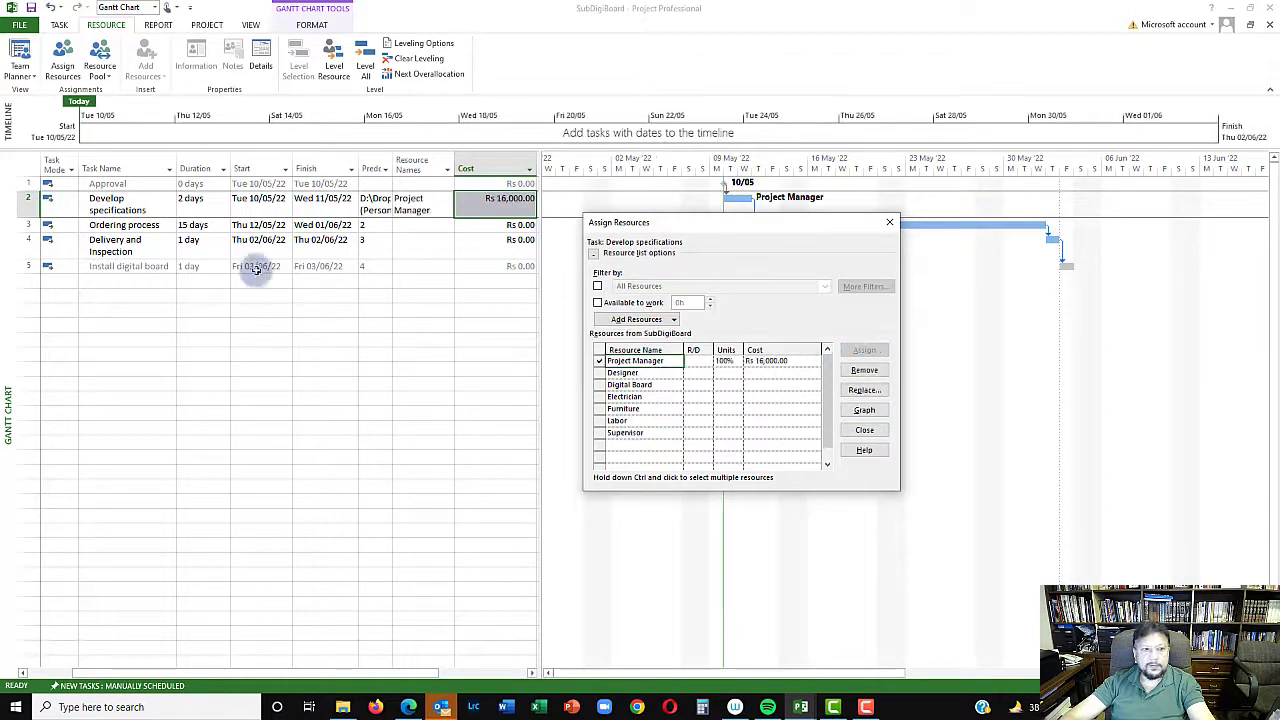
# Step: Assign the Supervisor resource to SubDigiBoard's Ordering process task
pyautogui.click(157, 229)
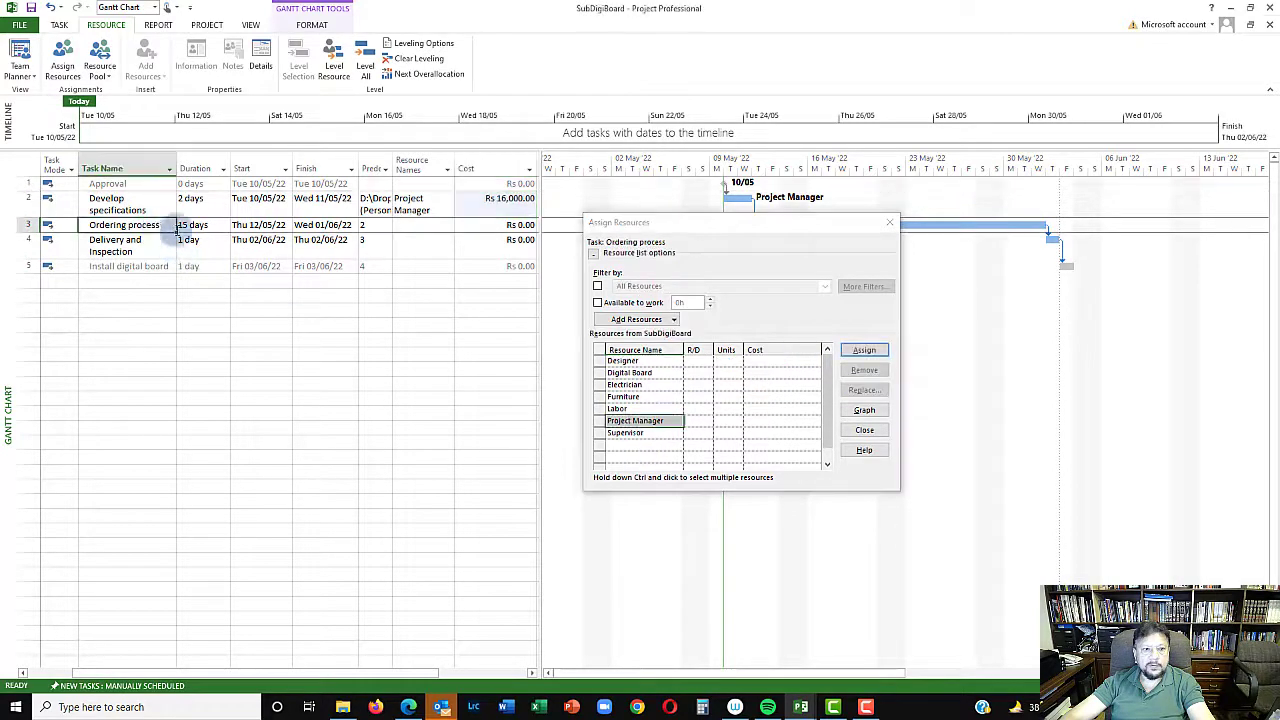
pyautogui.click(647, 435)
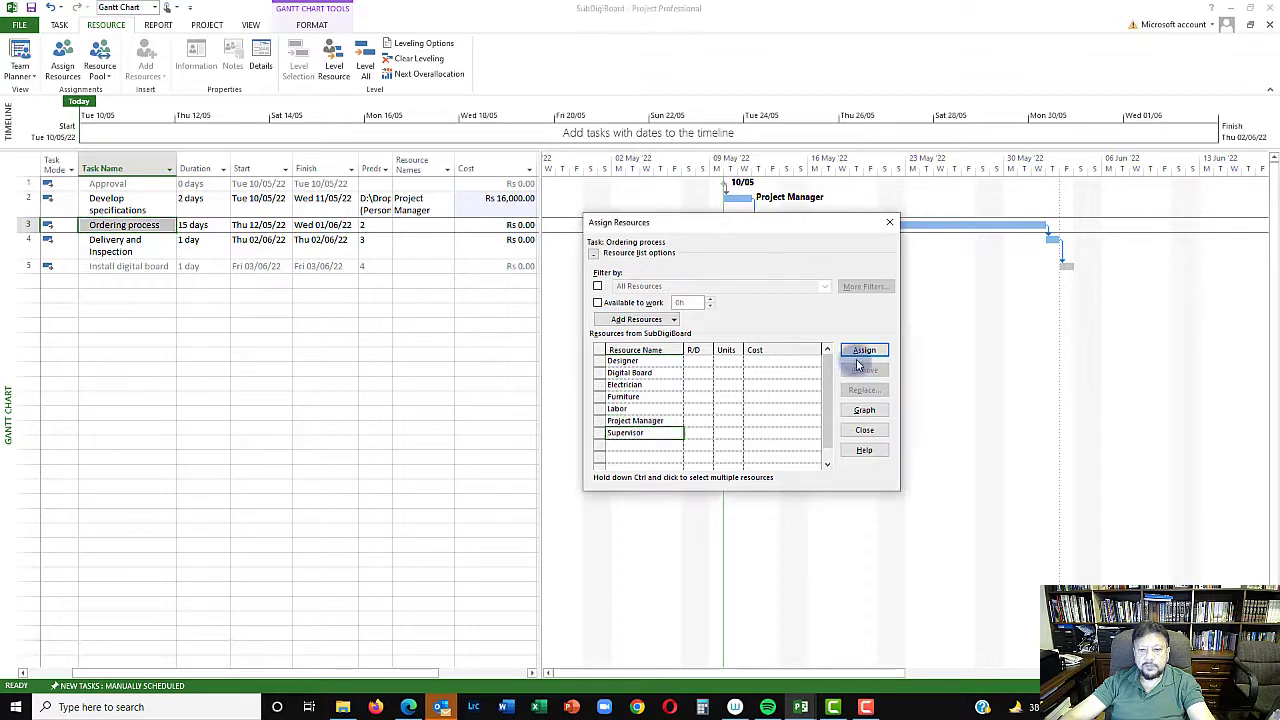
pyautogui.click(862, 351)
# Step: Assign the Electrician resource to SubDigiBoard's Delivery and Inspection task and finish assigning resources there
pyautogui.click(139, 247)
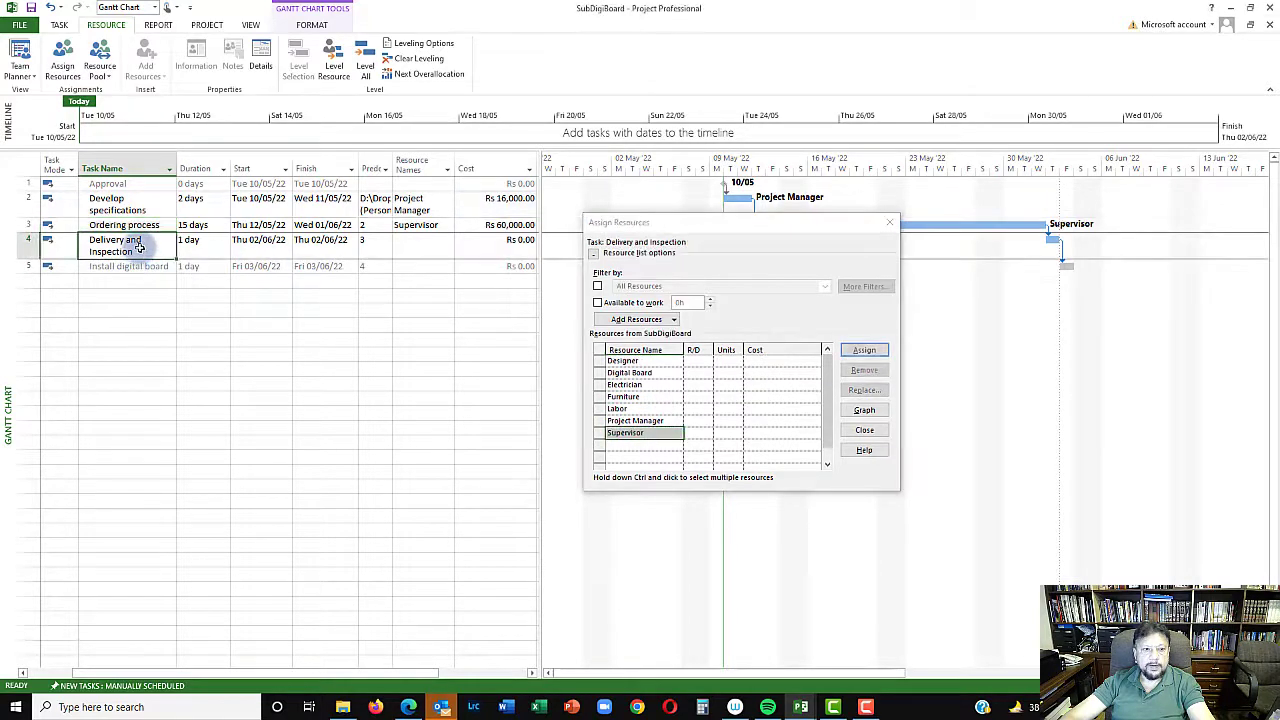
pyautogui.click(635, 386)
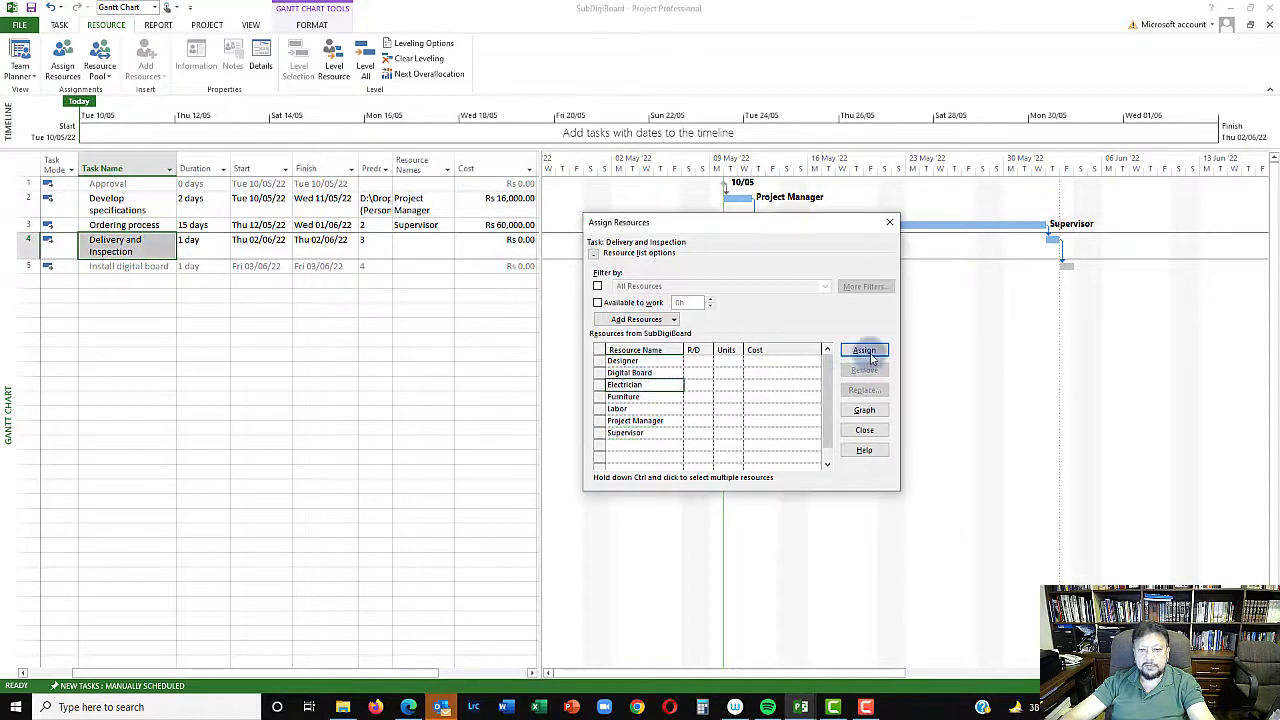
pyautogui.click(864, 351)
pyautogui.click(889, 222)
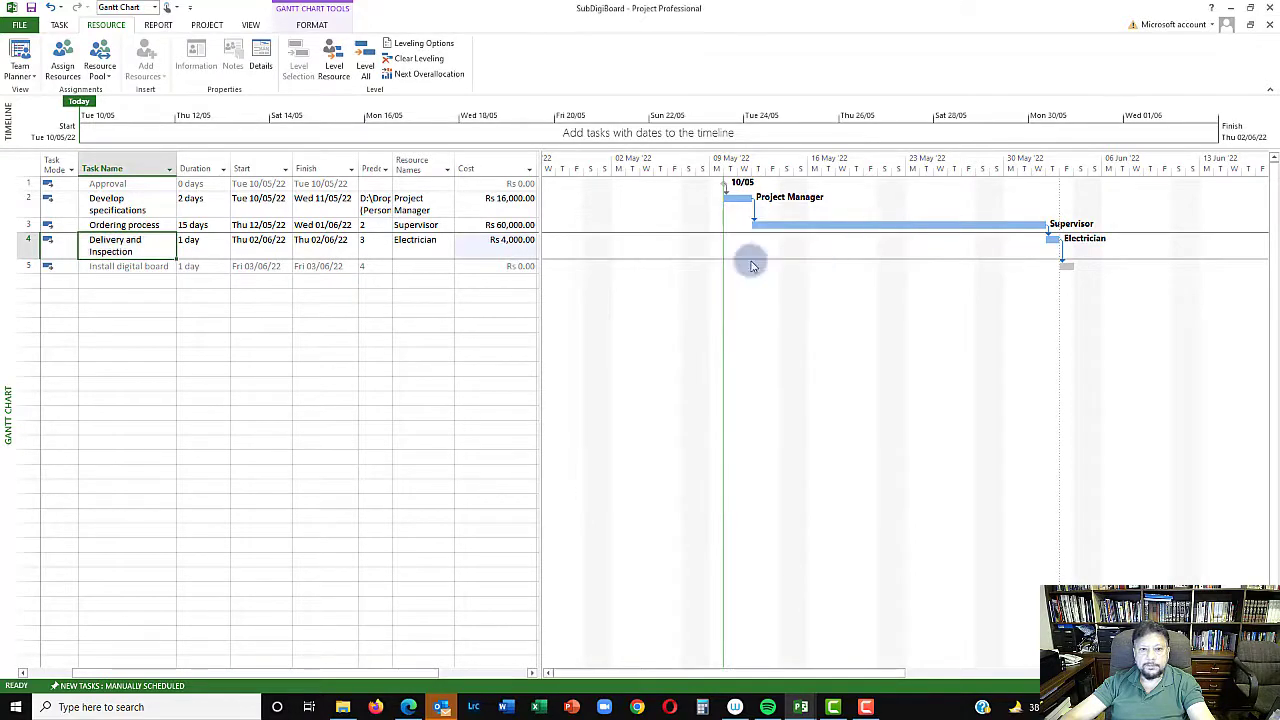
# Step: Switch to the Resturant master project, review the subproject assignments and check which resources are available for its Approval task
pyautogui.click(801, 707)
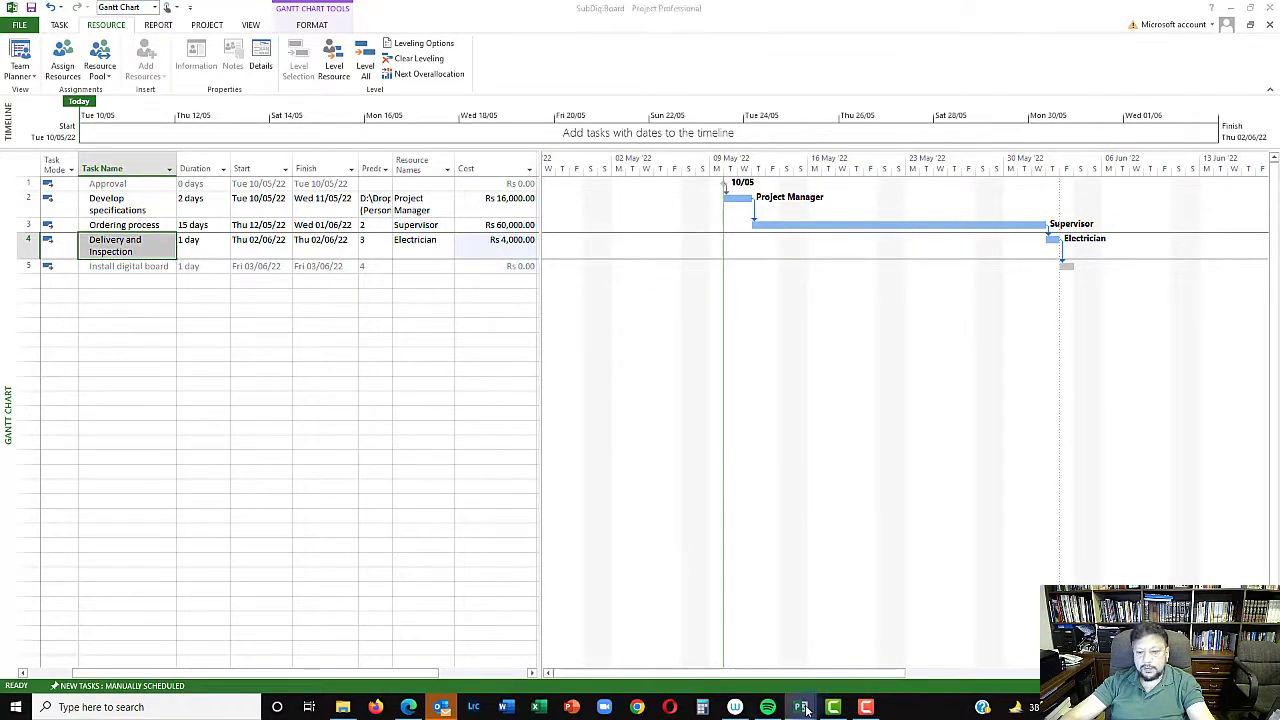
pyautogui.click(592, 664)
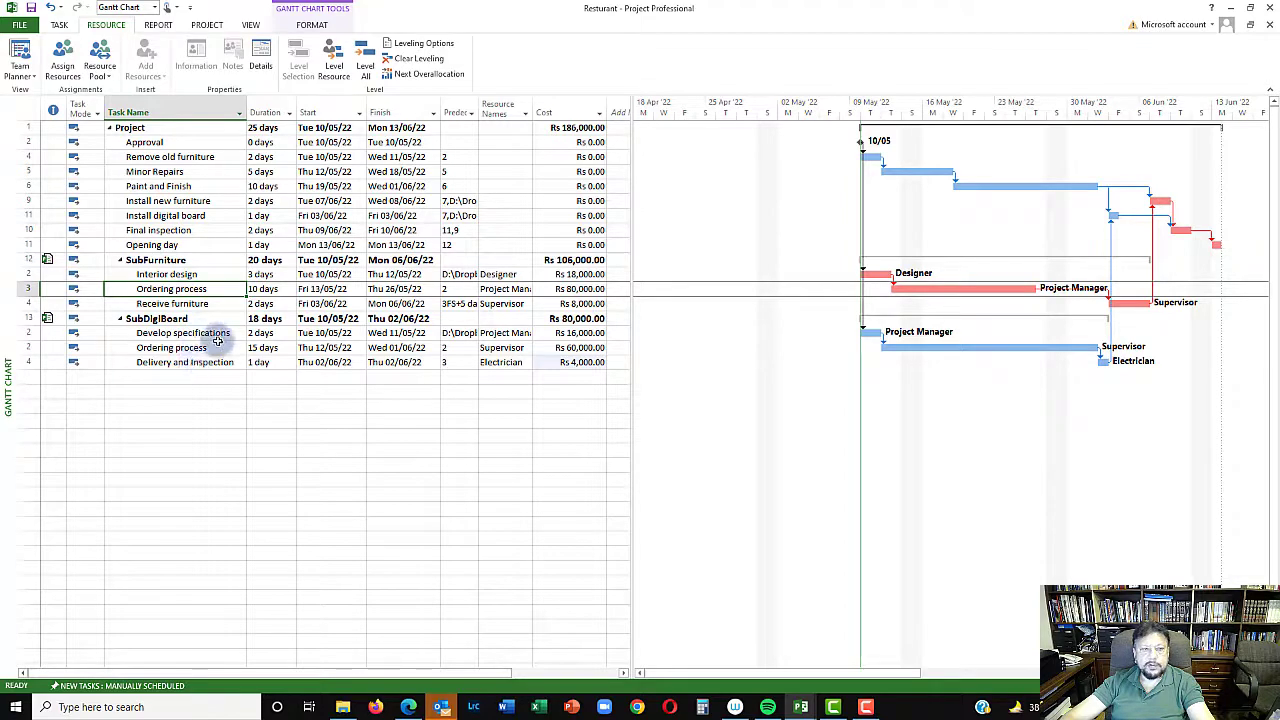
pyautogui.click(189, 142)
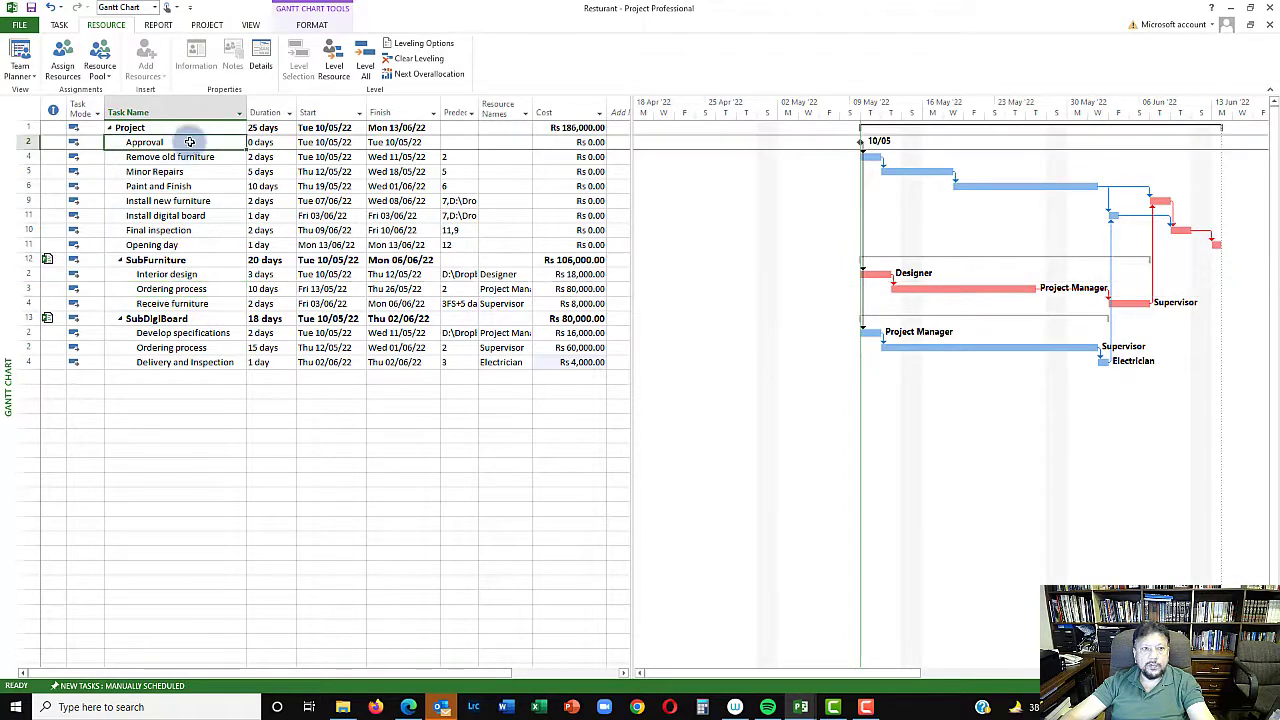
pyautogui.click(62, 66)
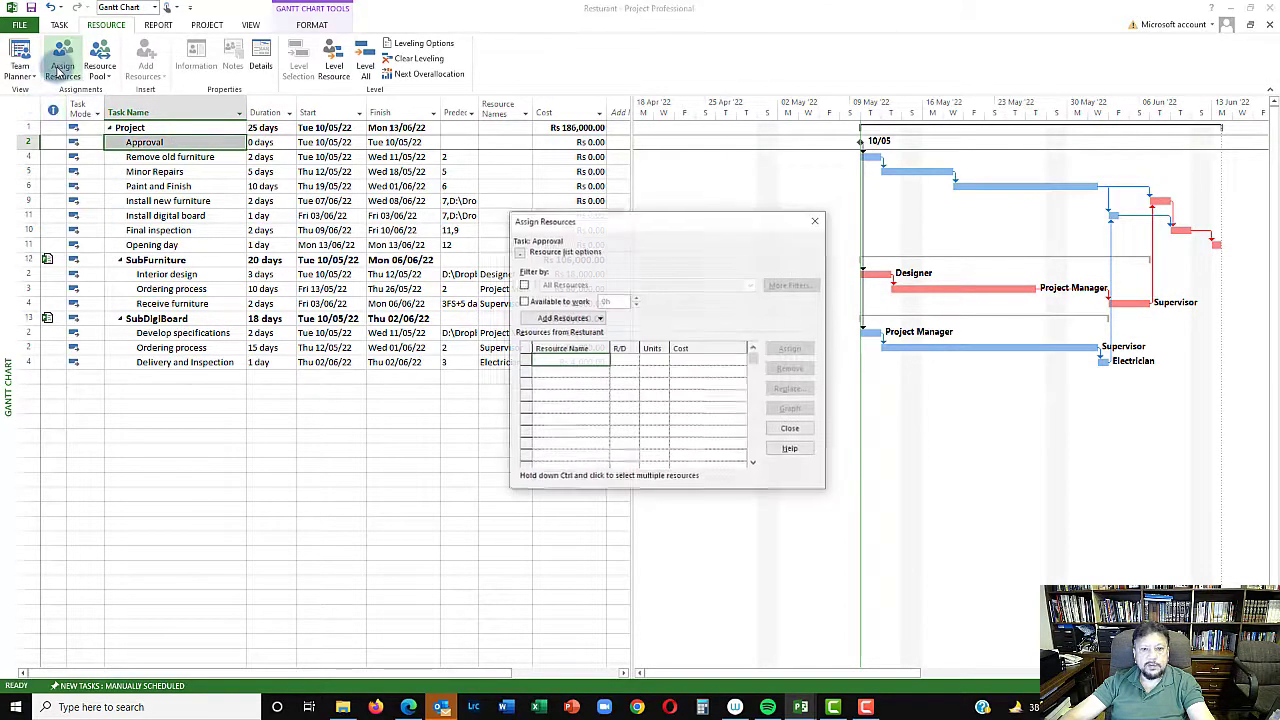
pyautogui.click(790, 429)
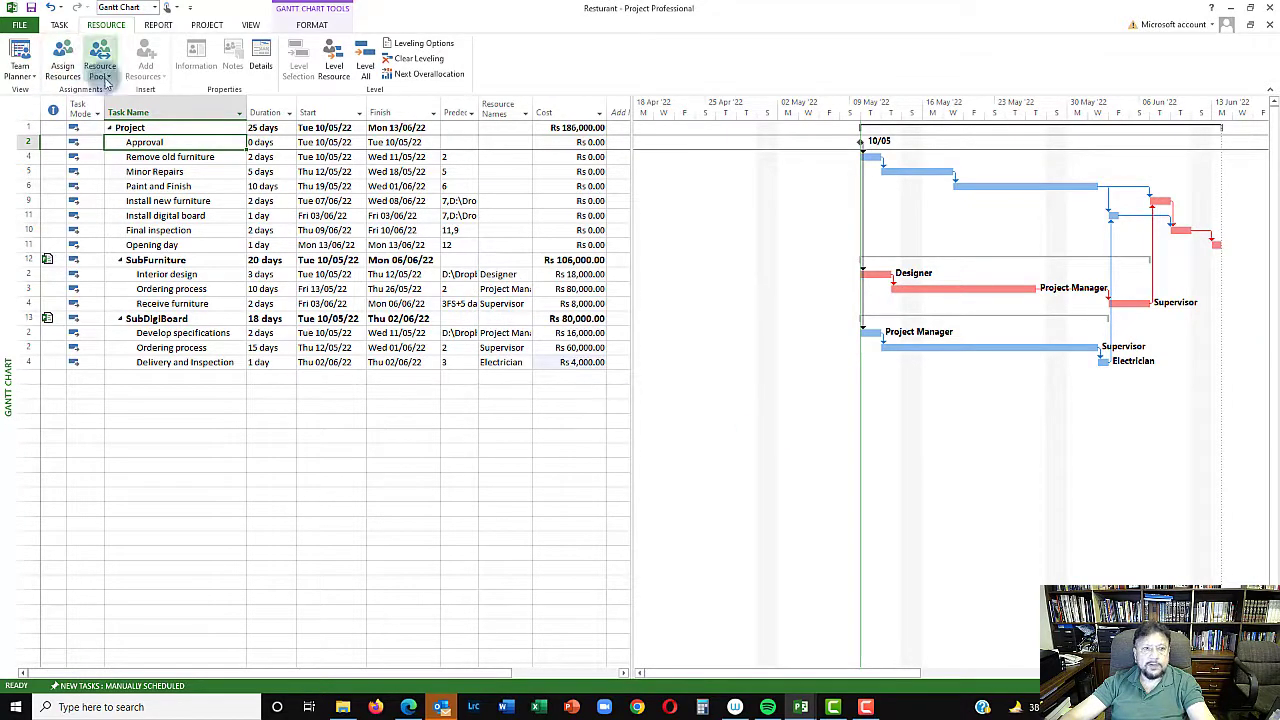
# Step: Make the Resturant project use shared resources from ResPool, with the pool taking precedence on conflicts
pyautogui.click(100, 74)
pyautogui.click(125, 103)
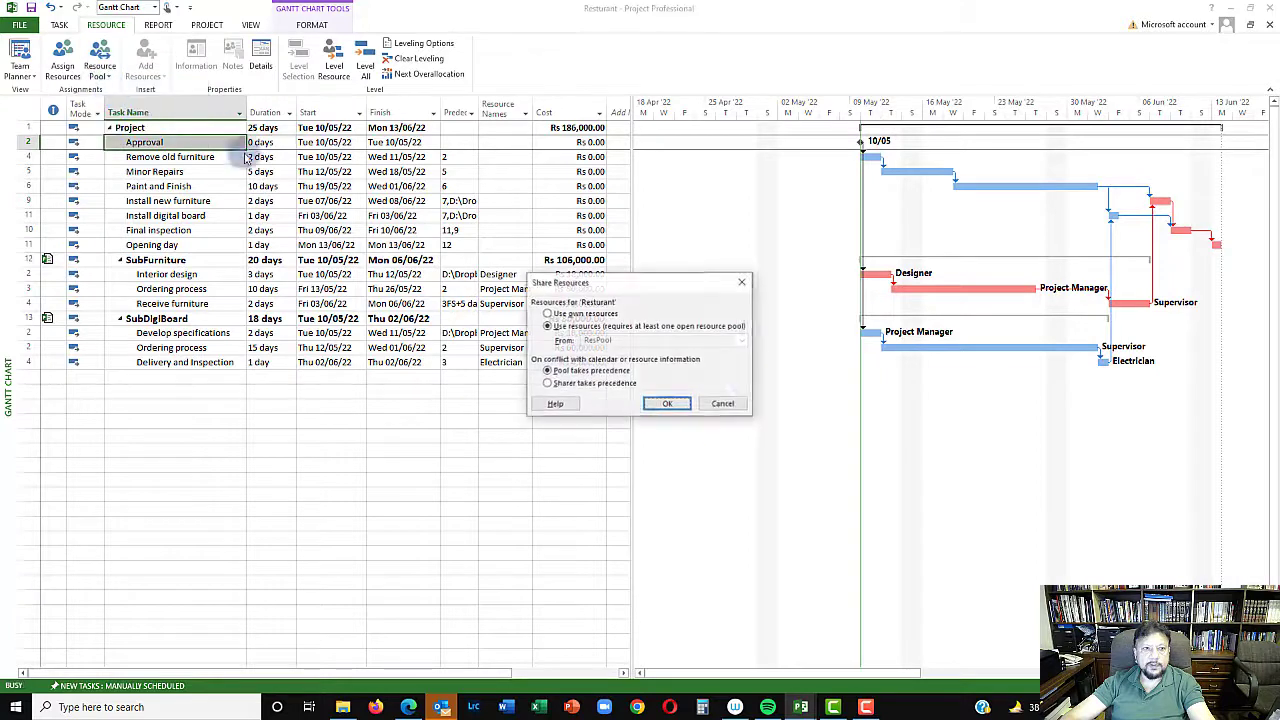
pyautogui.click(668, 404)
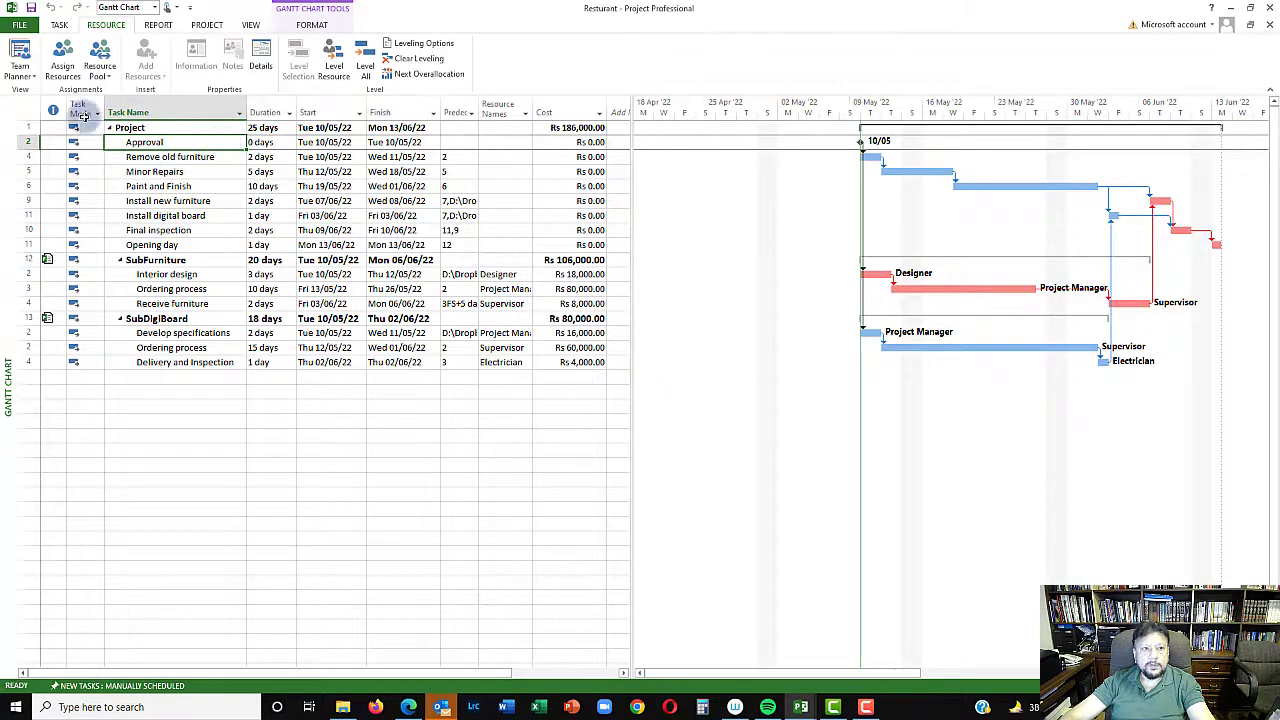
# Step: Assign the Labor resource to the Remove old furniture task in the Resturant project
pyautogui.click(62, 66)
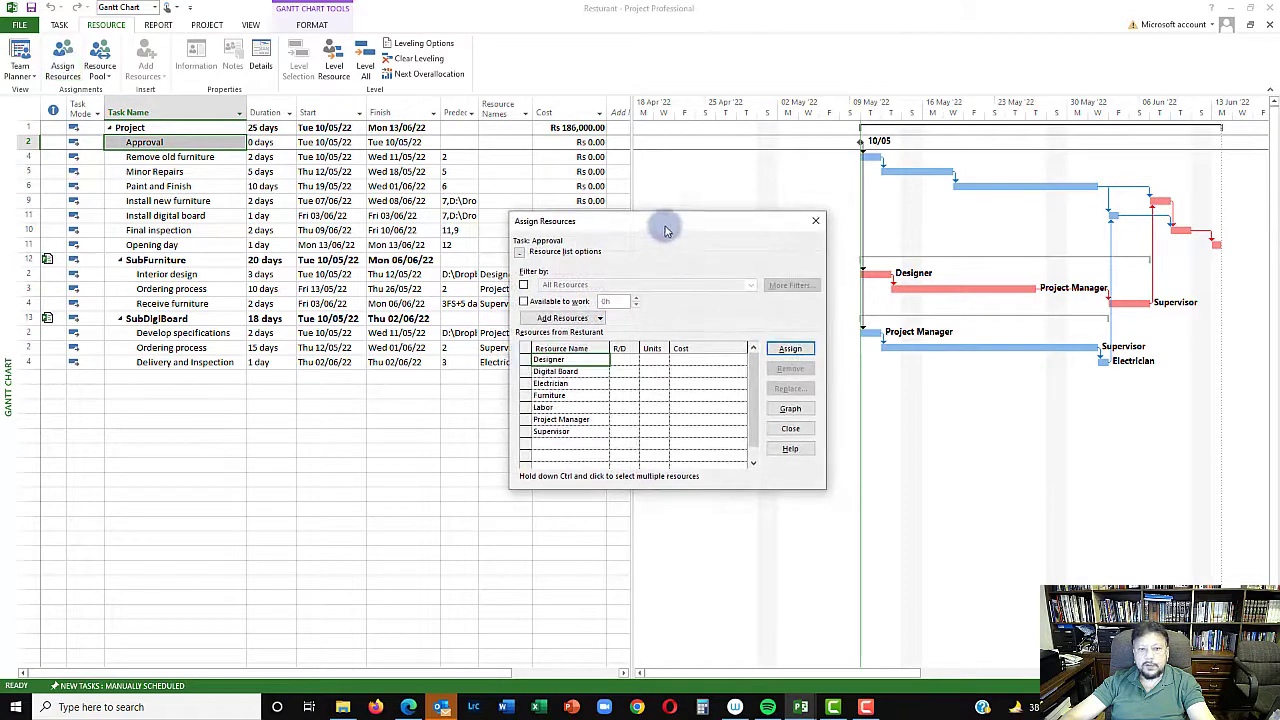
pyautogui.moveTo(667, 230); pyautogui.dragTo(744, 218)
pyautogui.click(177, 157)
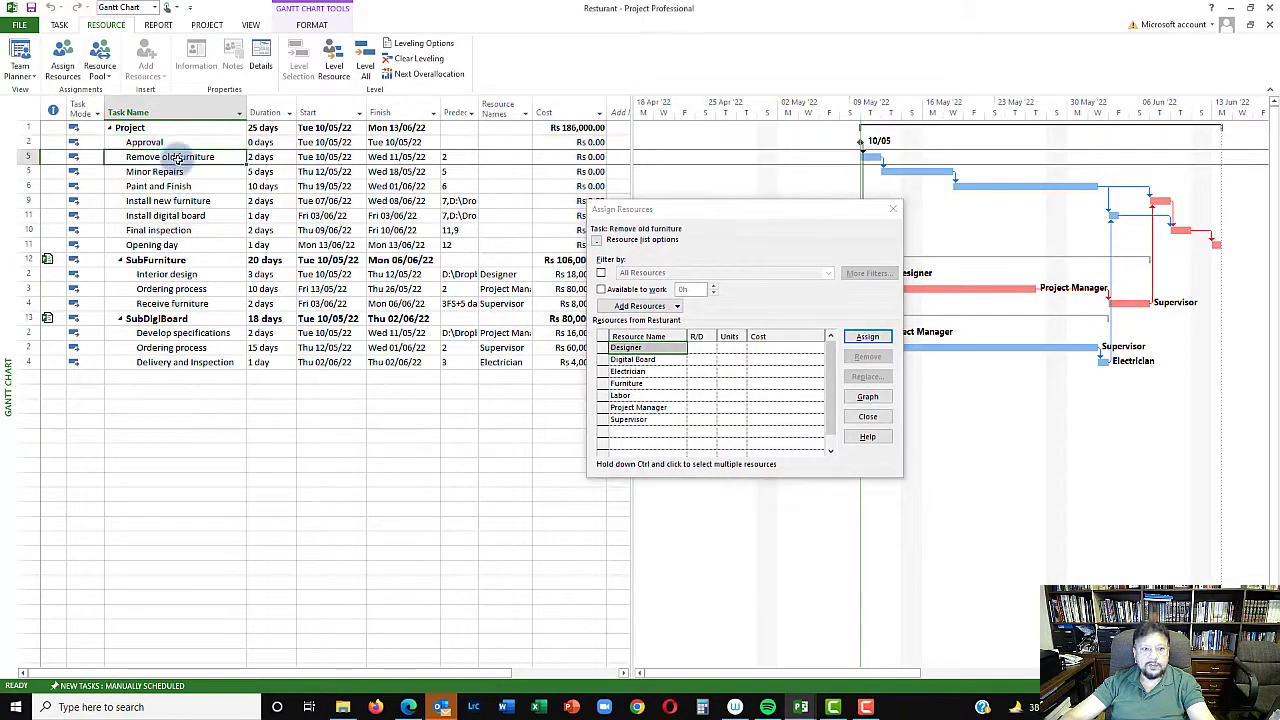
pyautogui.click(636, 397)
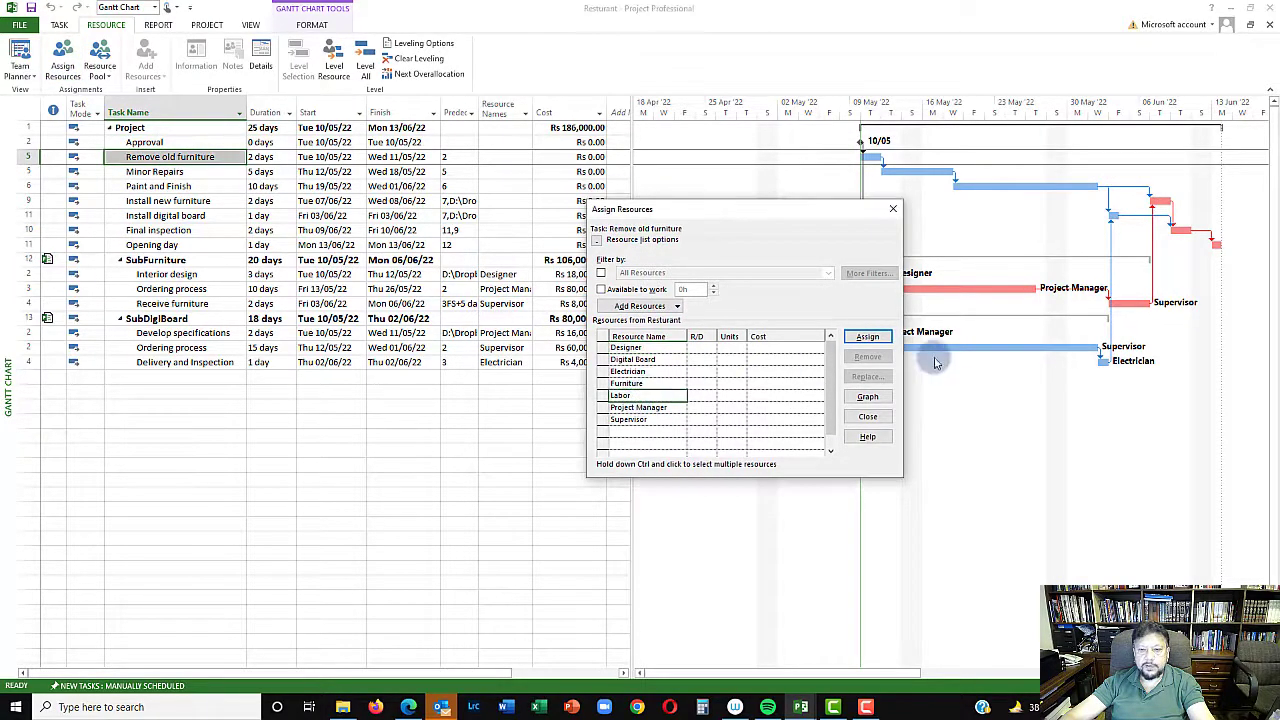
pyautogui.click(867, 337)
# Step: Assign the Labor resource to the Minor Repairs task and to the Paint and Finish task
pyautogui.click(212, 174)
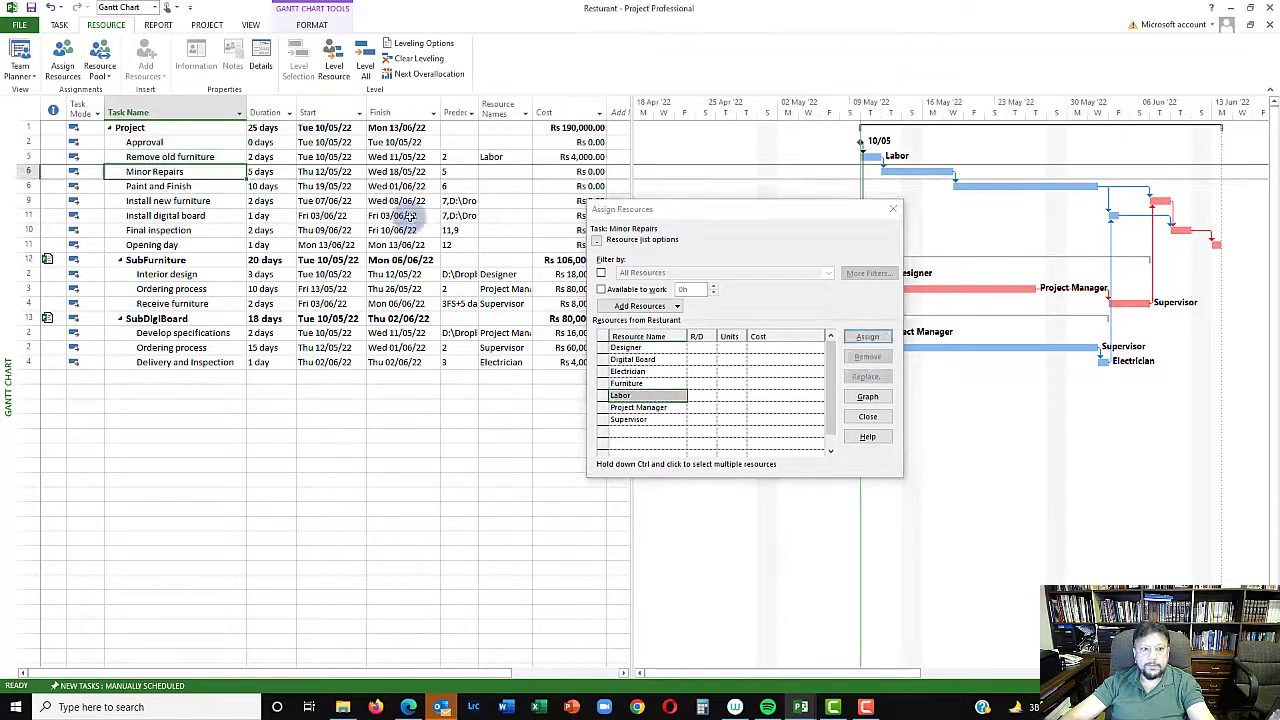
pyautogui.click(630, 384)
pyautogui.click(867, 337)
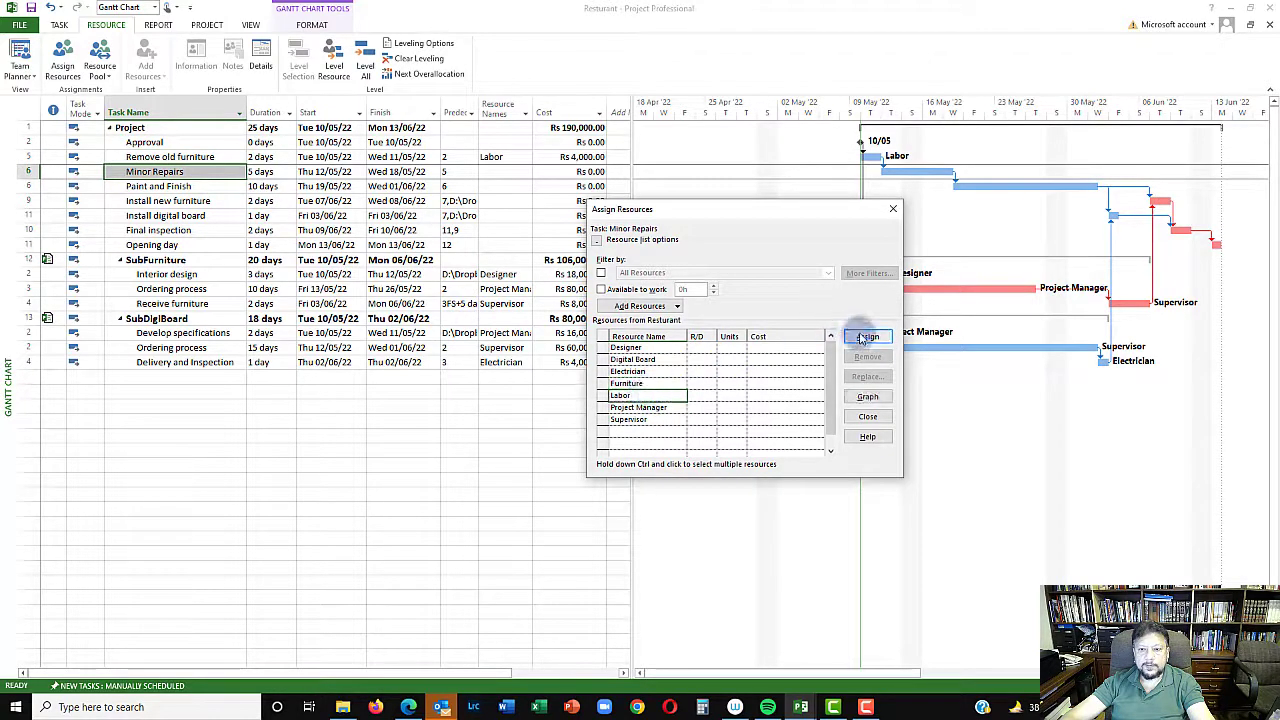
pyautogui.click(215, 186)
pyautogui.click(648, 395)
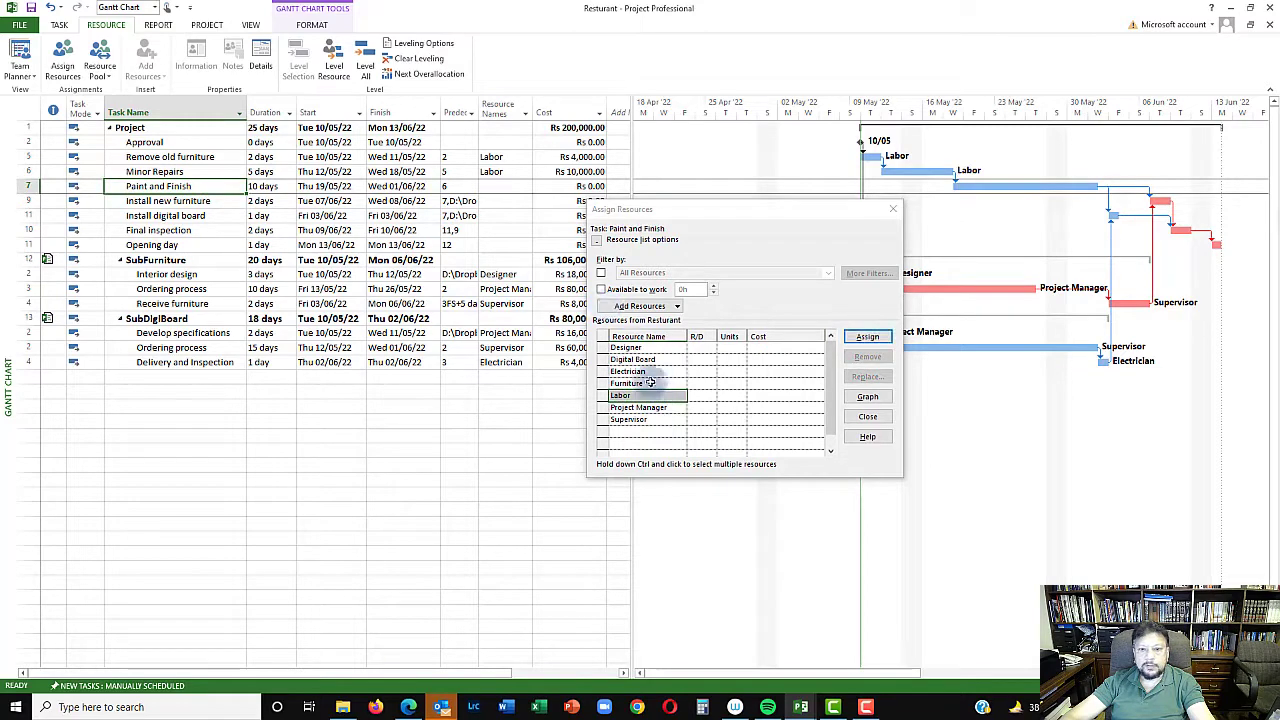
pyautogui.click(867, 337)
# Step: Assign both the Supervisor and Labor resources to the Install new furniture task
pyautogui.click(152, 200)
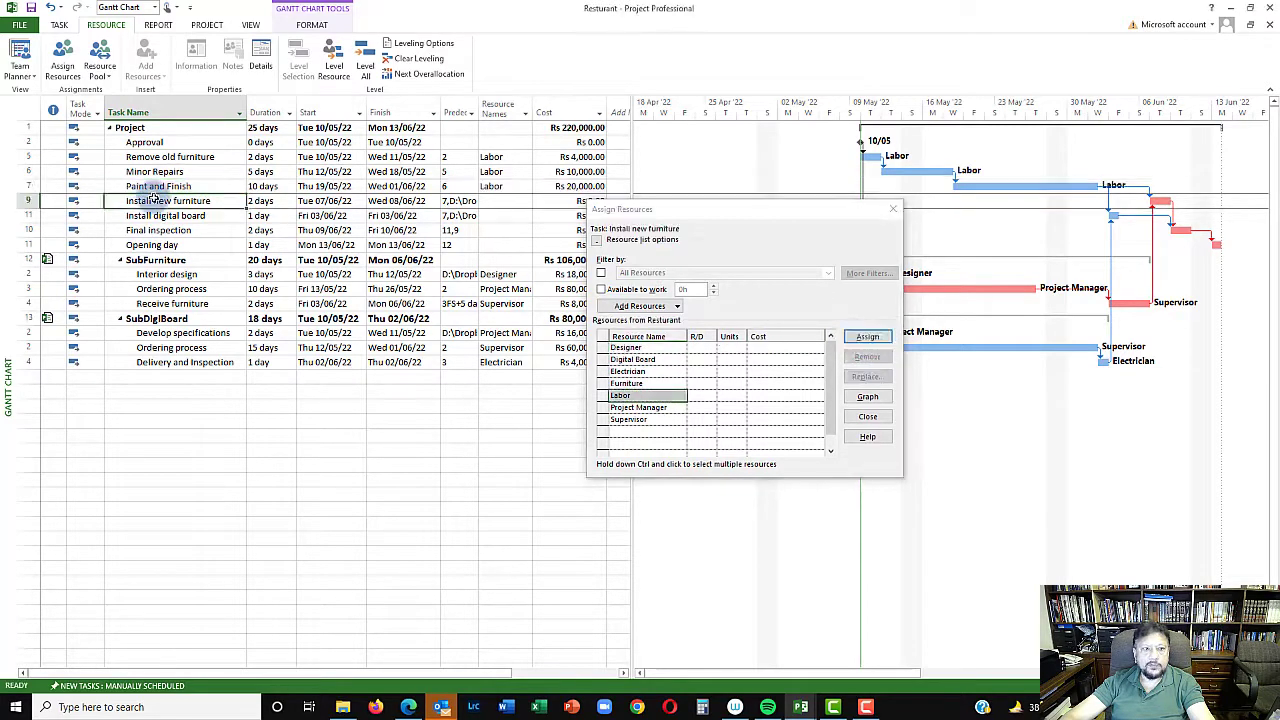
pyautogui.click(628, 419)
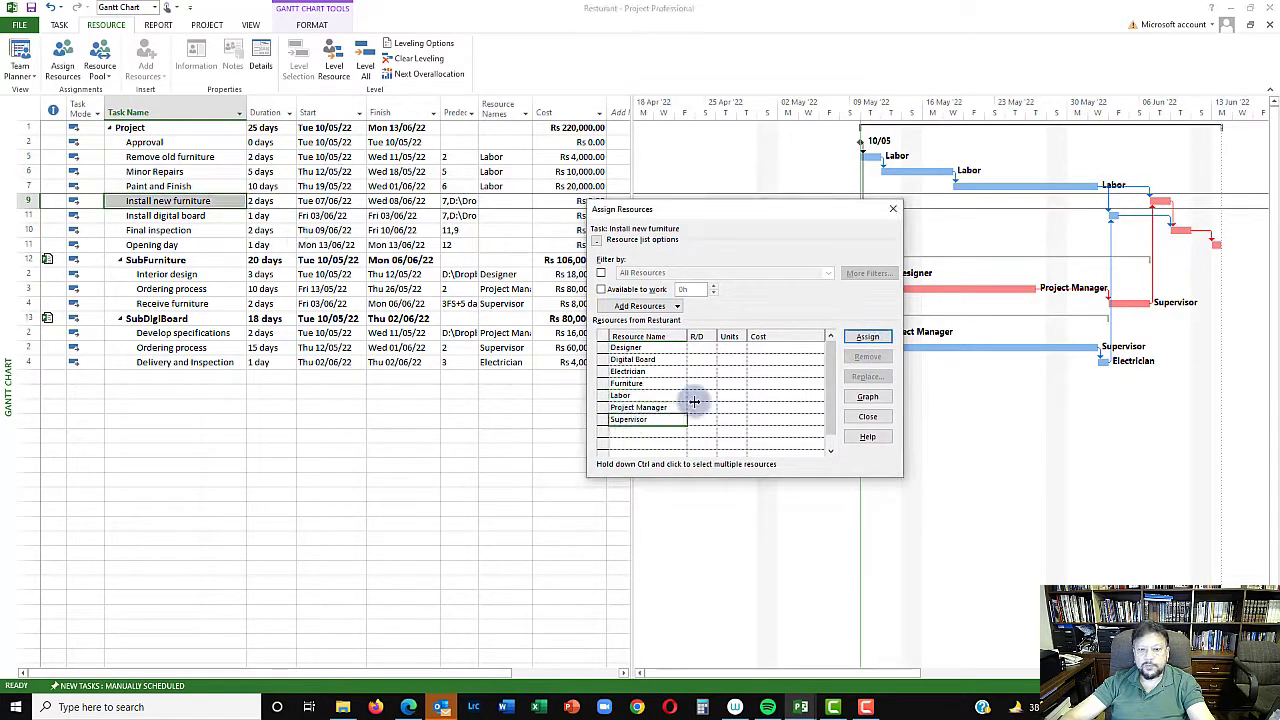
pyautogui.click(867, 337)
pyautogui.click(637, 408)
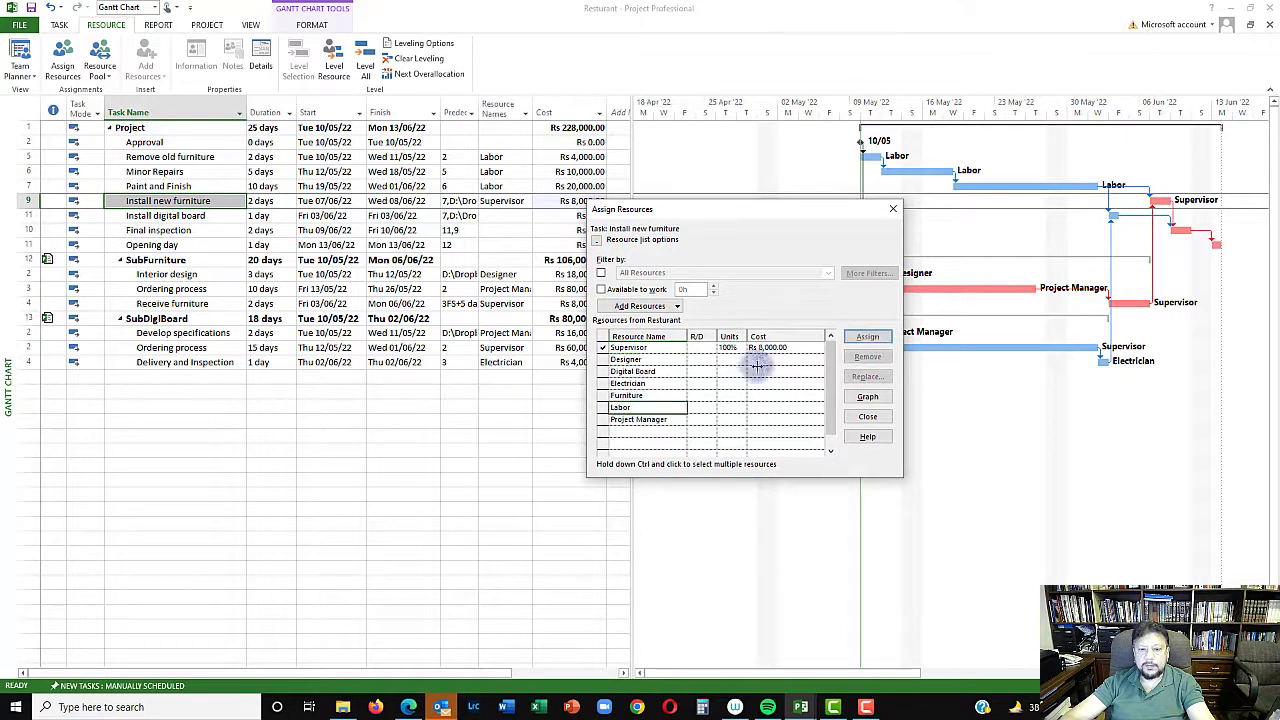
pyautogui.click(867, 337)
# Step: Assign both the Labor and Electrician resources to the Install digital board task
pyautogui.click(165, 214)
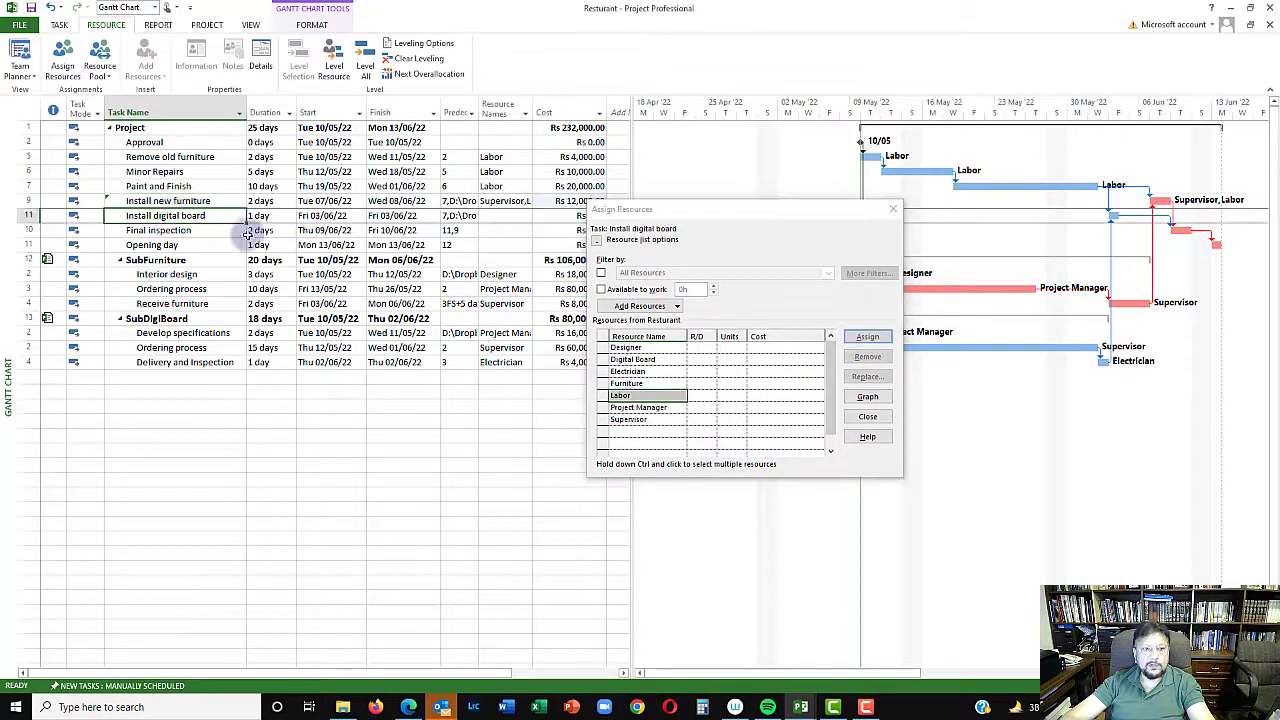
pyautogui.click(637, 395)
pyautogui.click(885, 337)
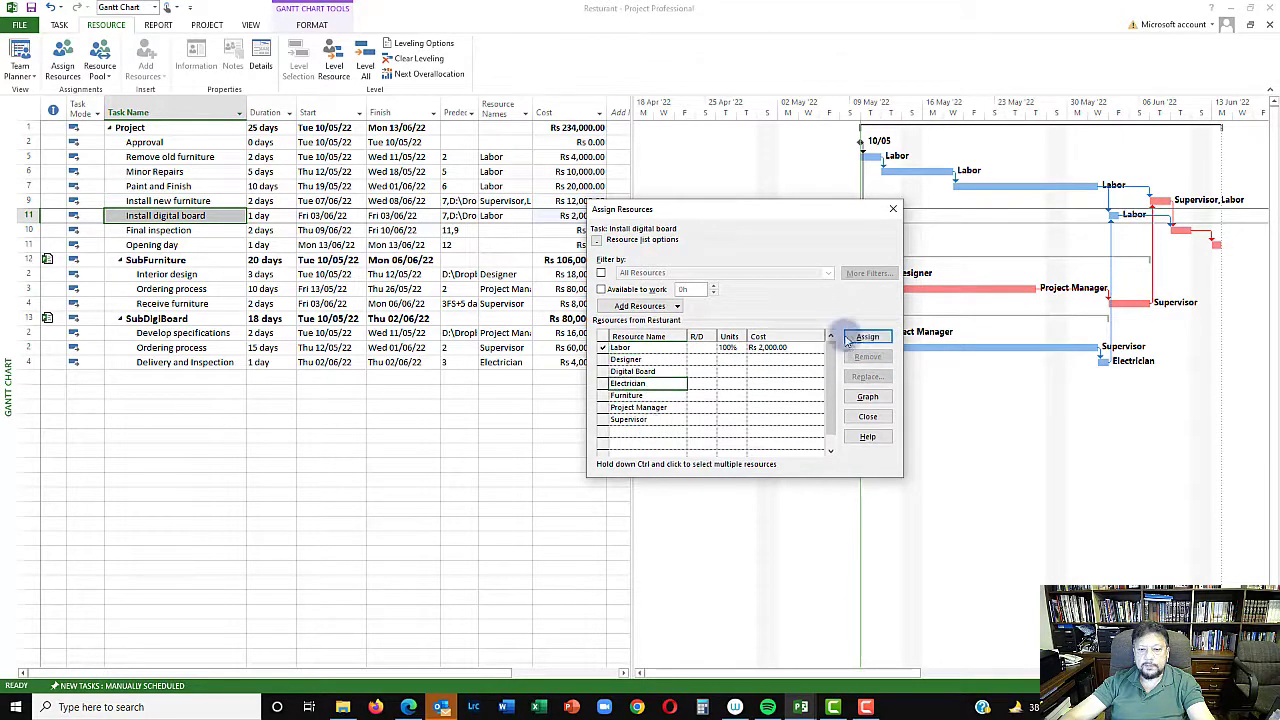
pyautogui.click(848, 340)
# Step: Assign the Project Manager resource to the Final inspection task and finish assigning resources
pyautogui.click(177, 231)
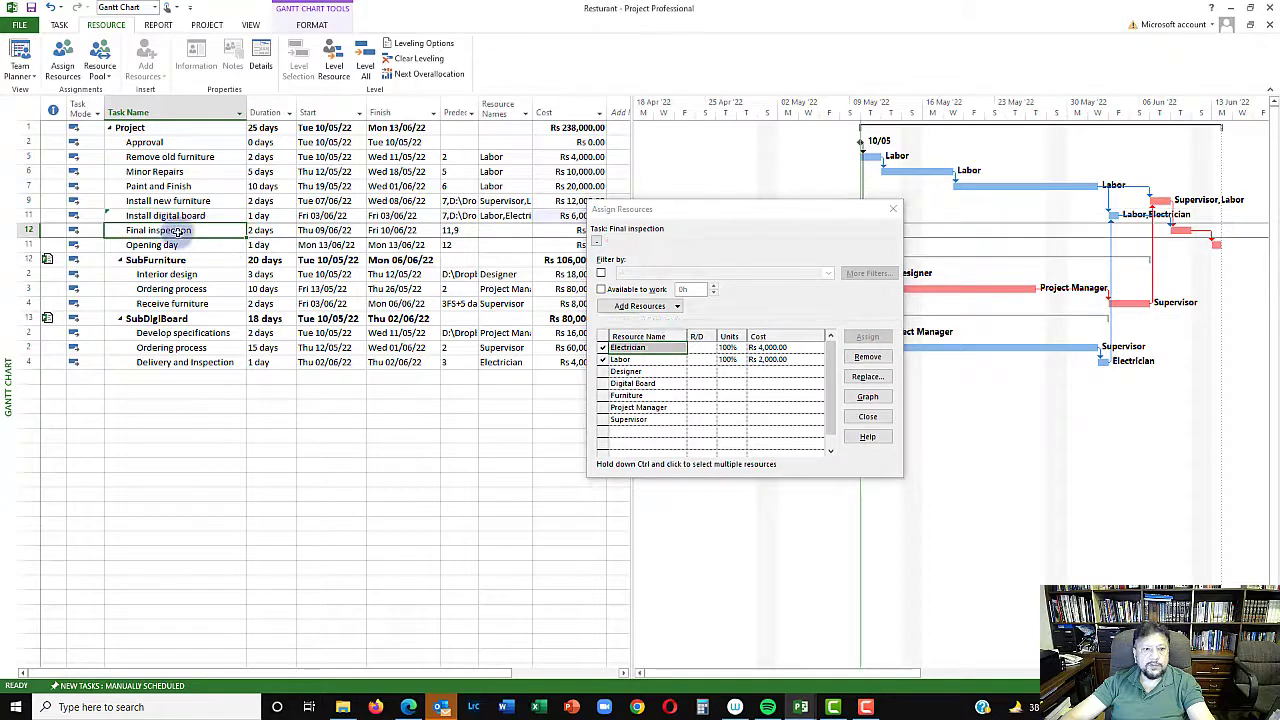
pyautogui.click(640, 407)
pyautogui.click(868, 337)
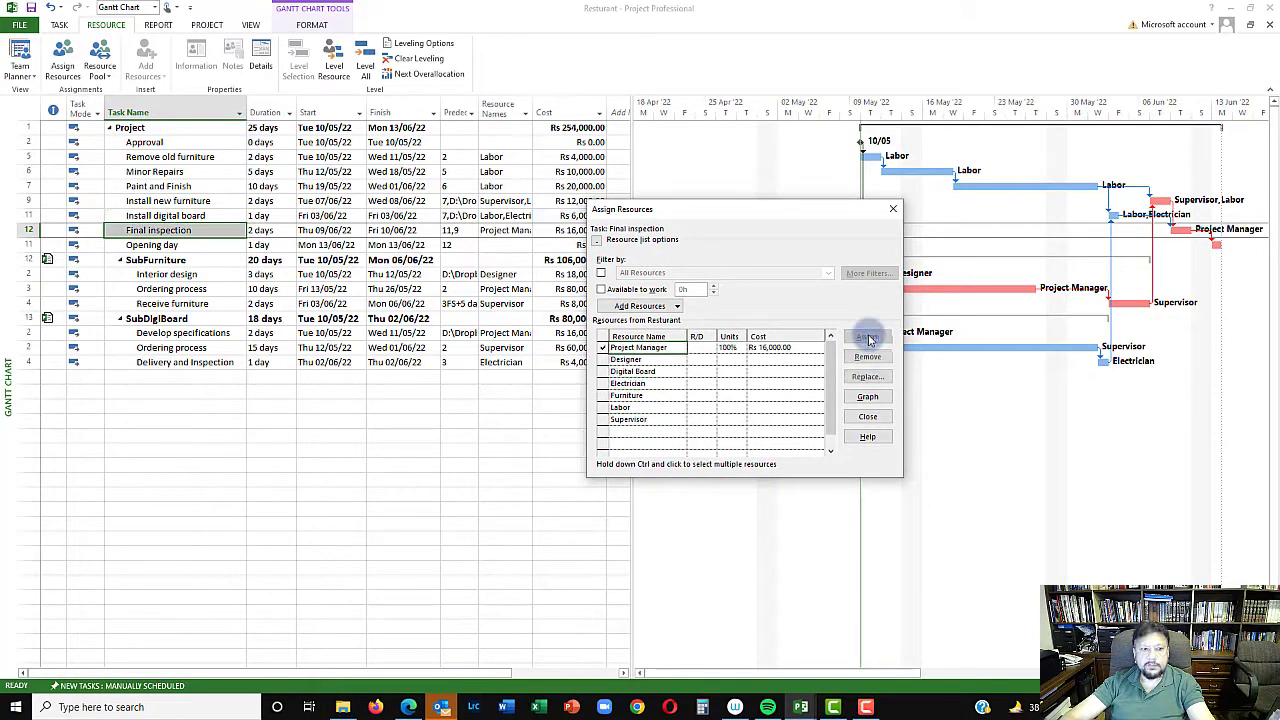
pyautogui.click(868, 417)
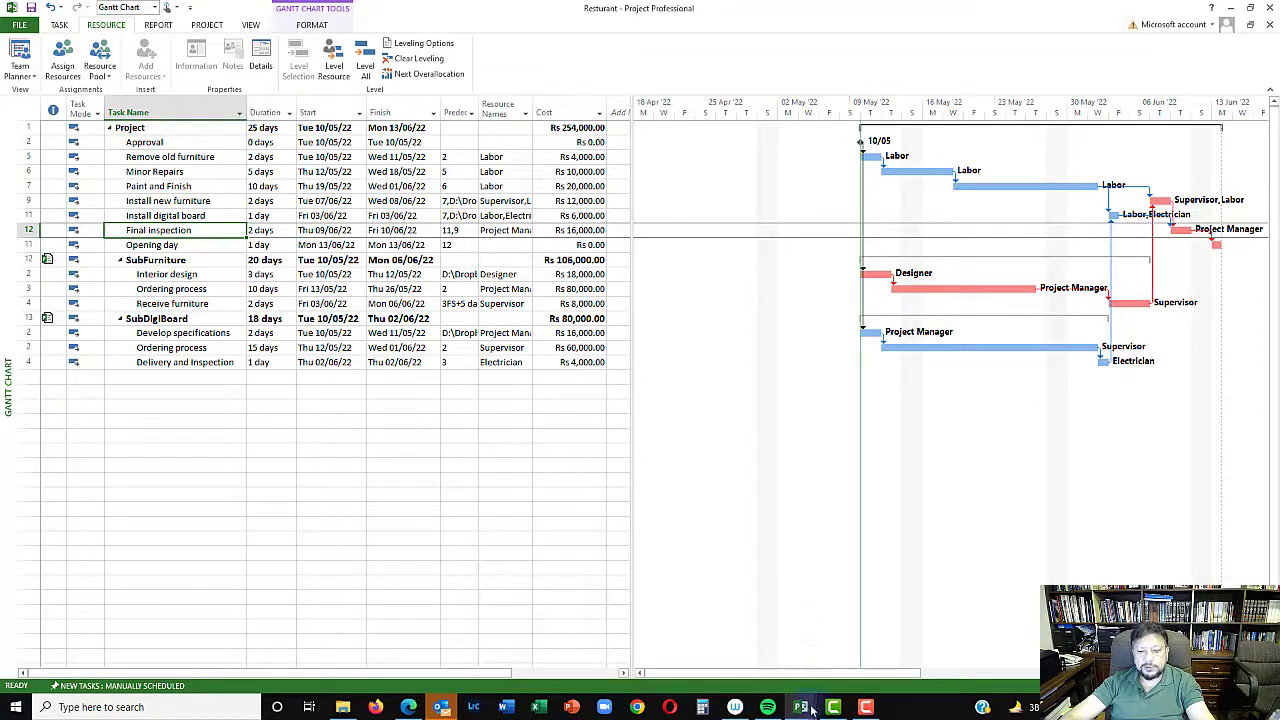
# Step: Switch to the ResPool project and review each resource's assigned work across all projects in the Resource Usage view
pyautogui.moveTo(805, 707)
pyautogui.click(967, 655)
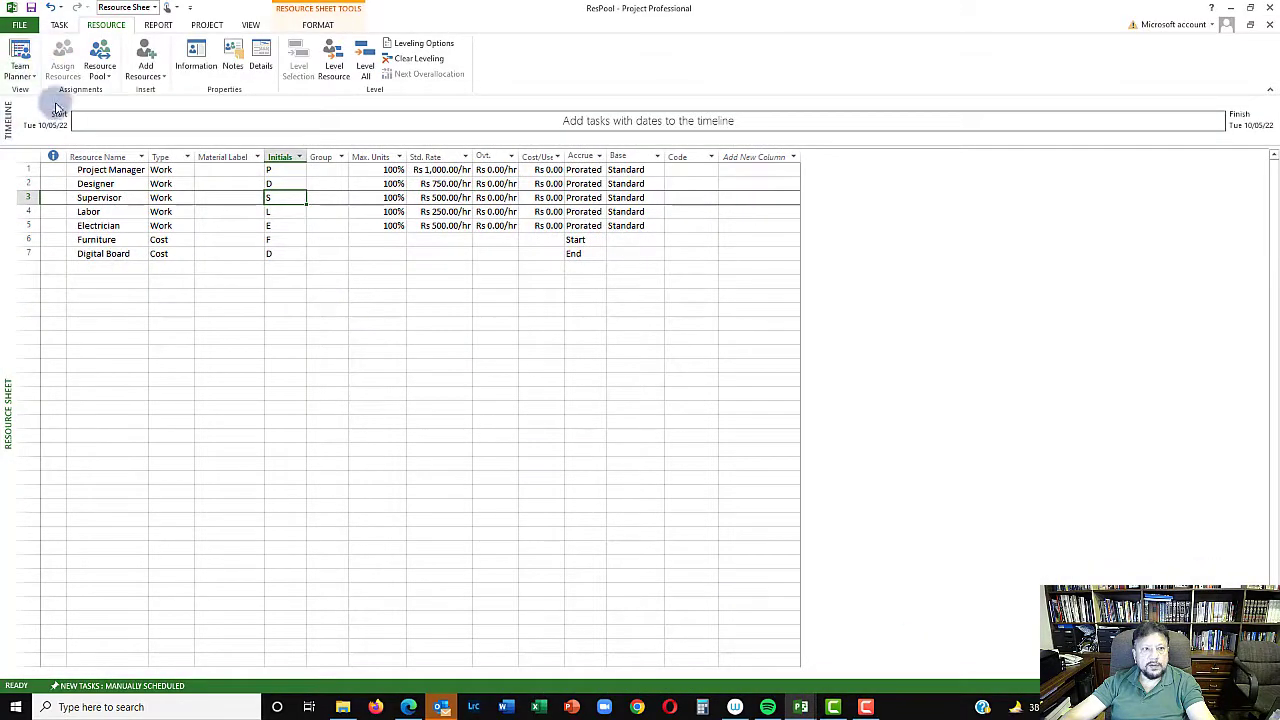
pyautogui.click(20, 72)
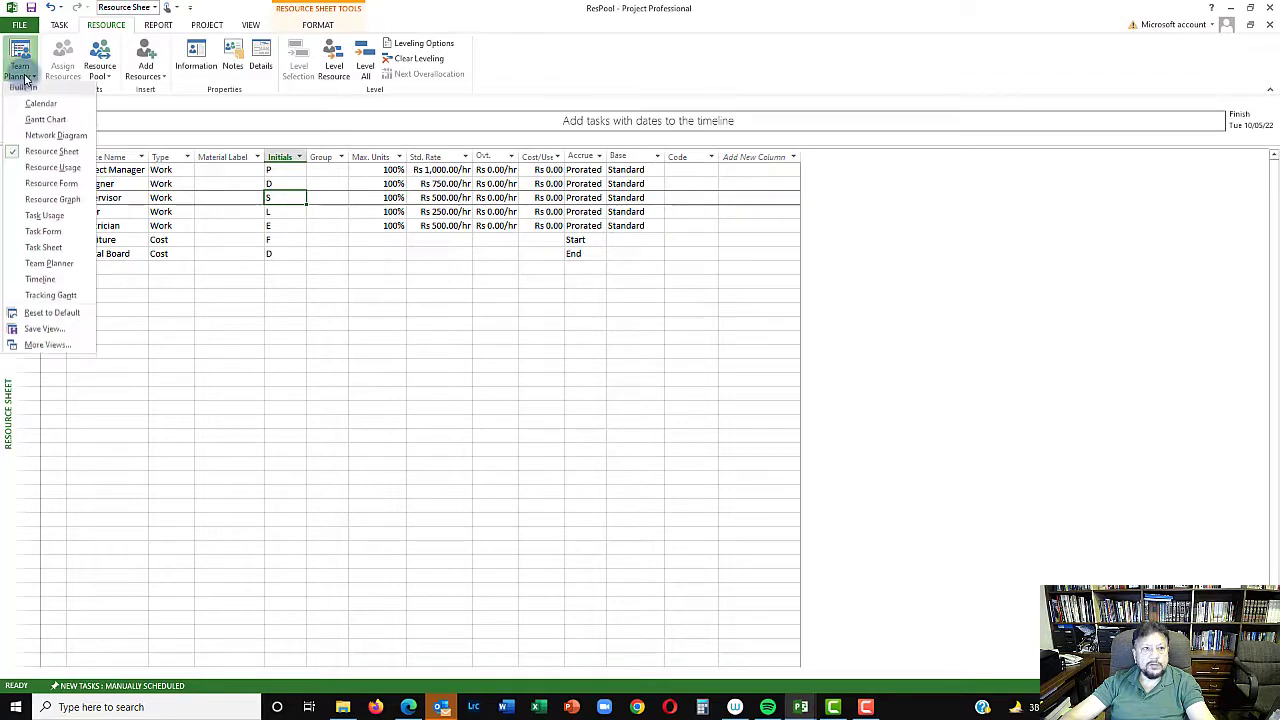
pyautogui.click(47, 170)
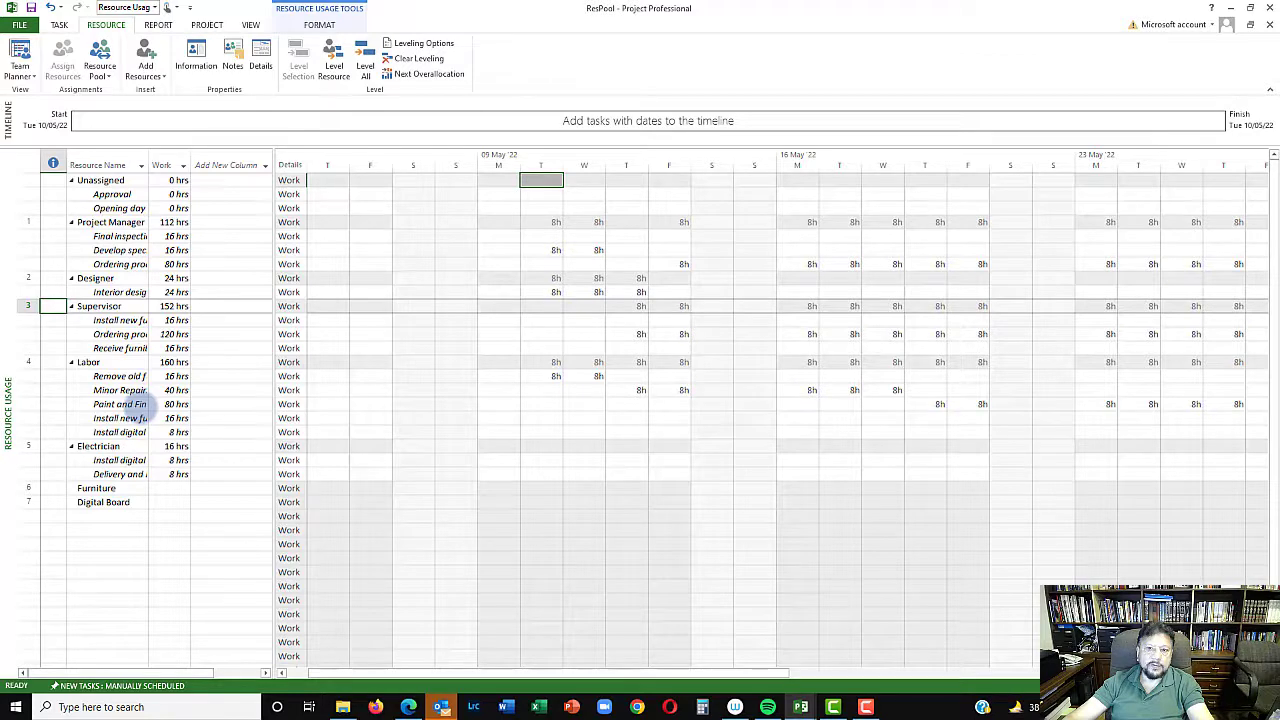
# Step: Show the Resource Graph in ResPool and examine the allocation of the Supervisor and the Project Manager
pyautogui.click(24, 76)
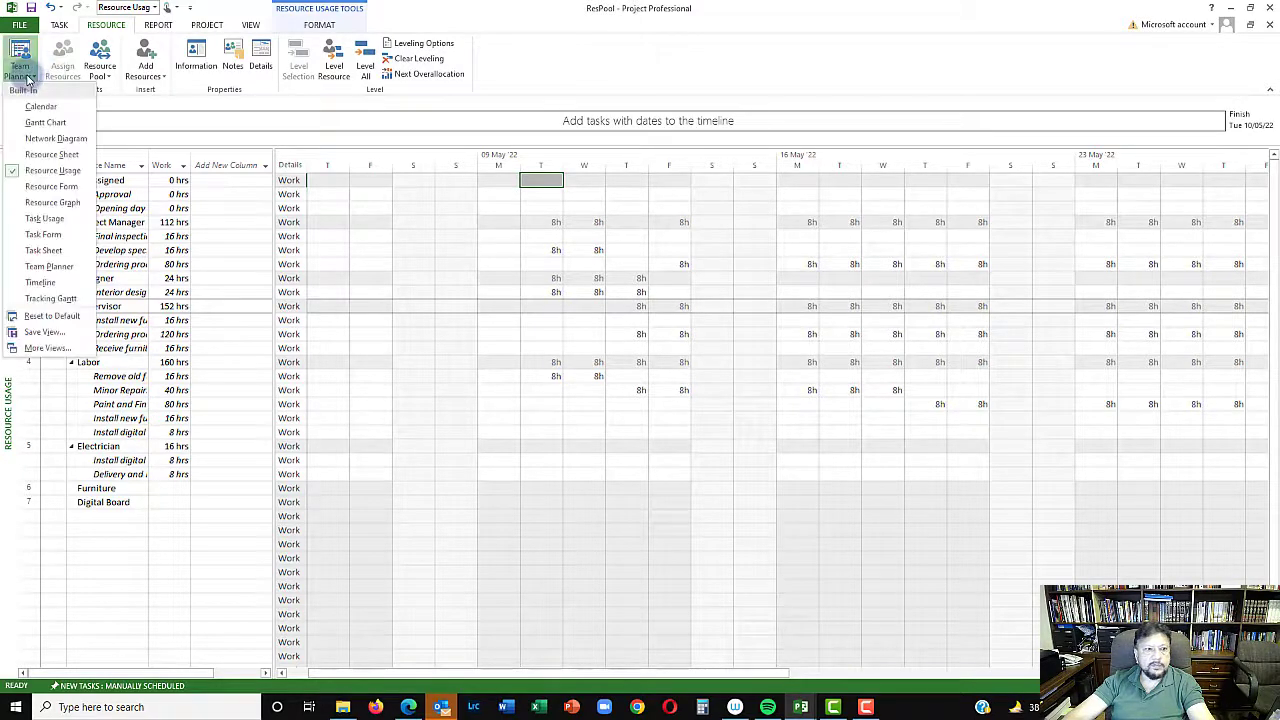
pyautogui.click(52, 202)
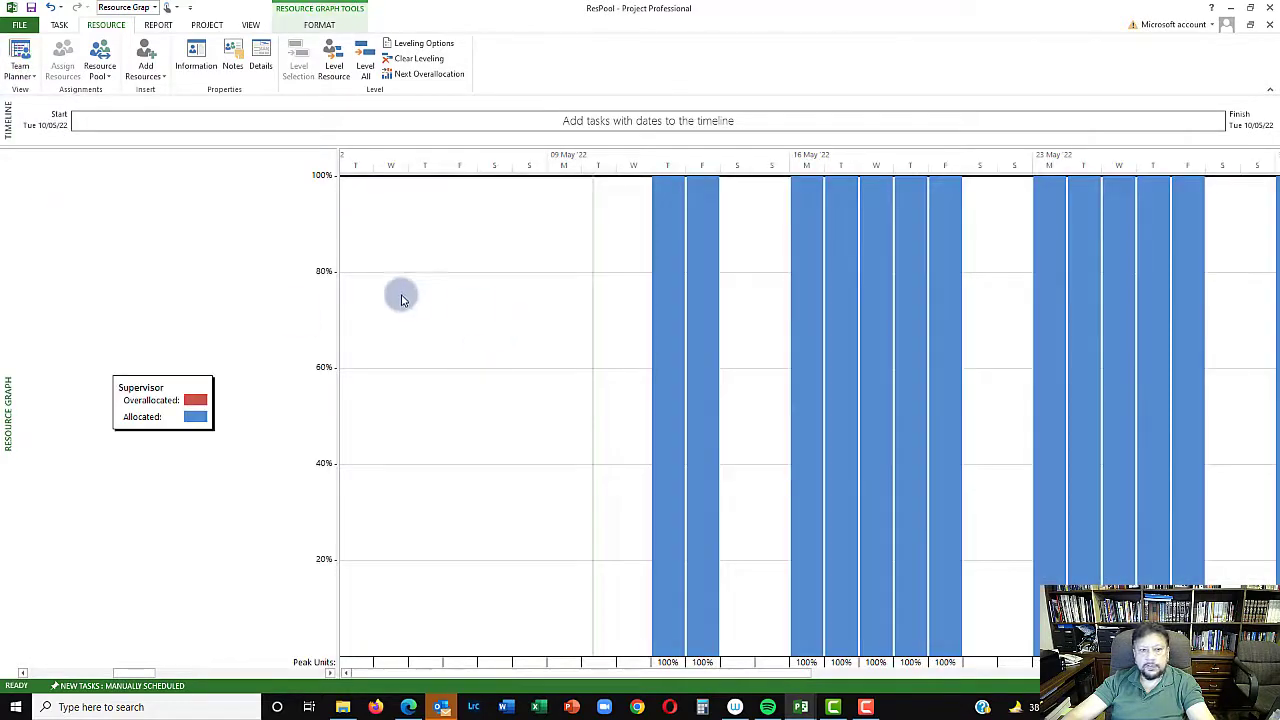
pyautogui.scroll(3, 229, 290)
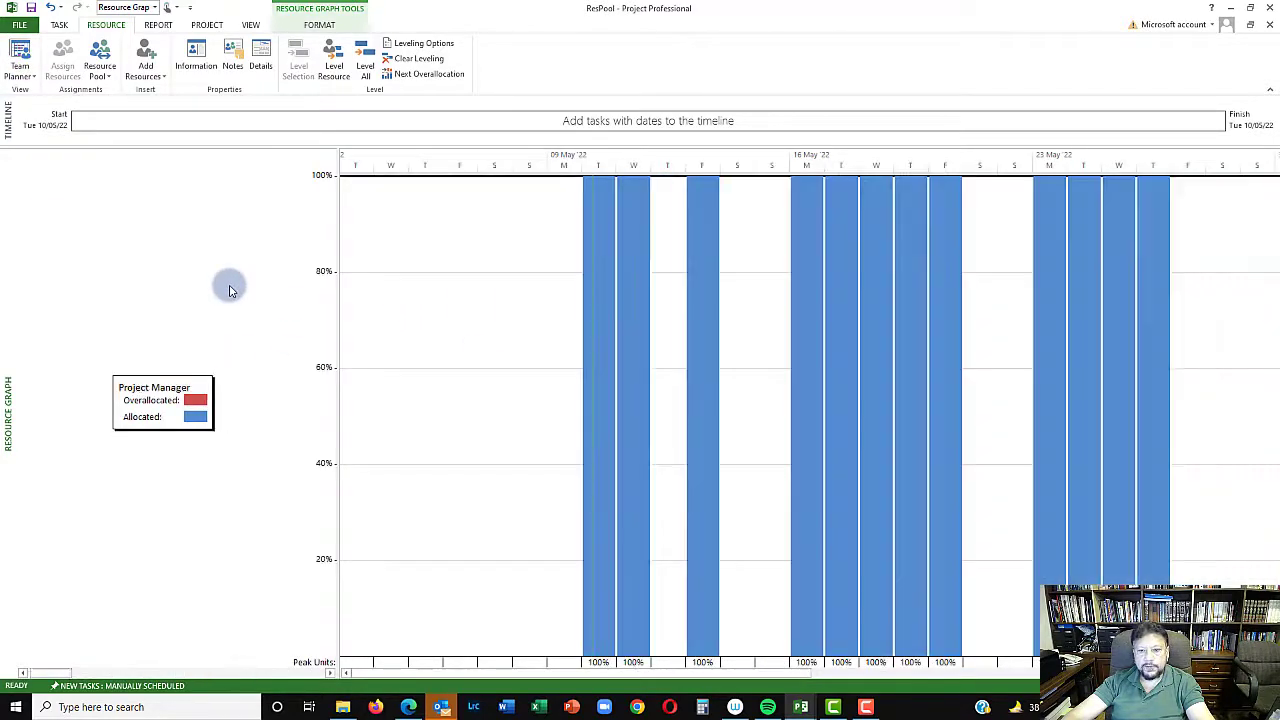
pyautogui.click(22, 74)
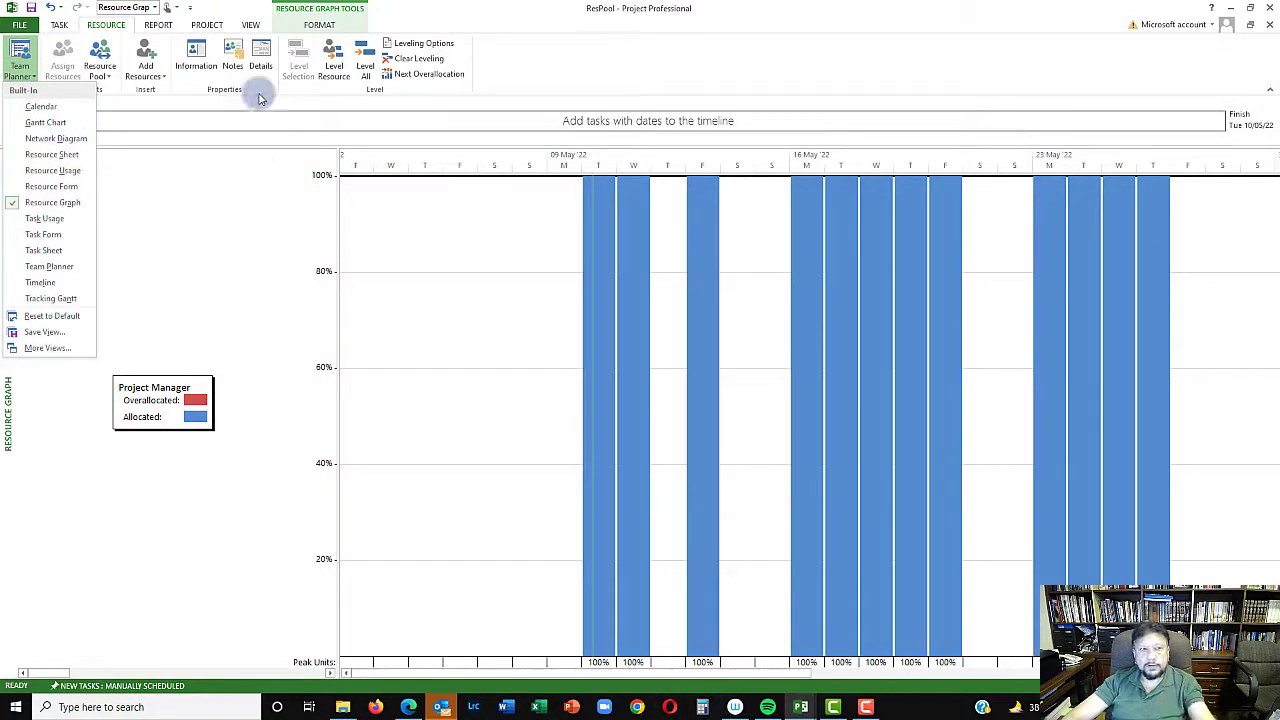
# Step: Switch back to the Resturant master project and widen the Predecessors column to show the external link paths
pyautogui.moveTo(800, 708)
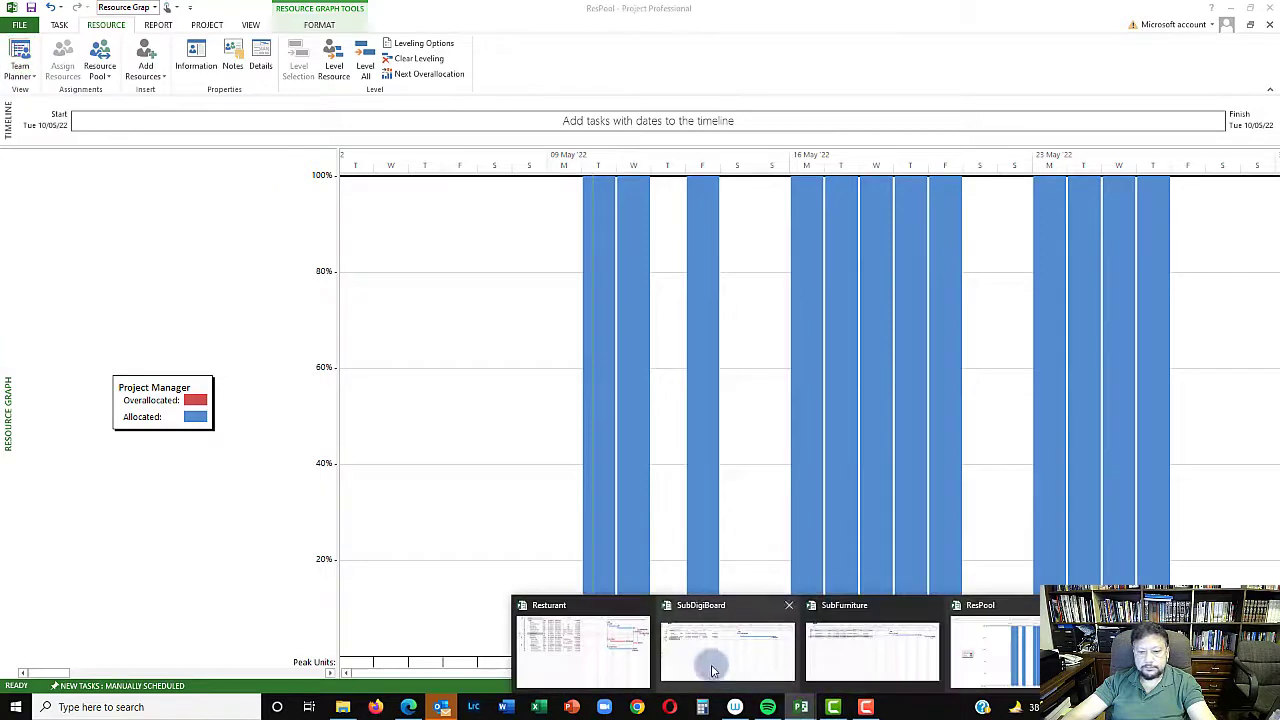
pyautogui.click(588, 657)
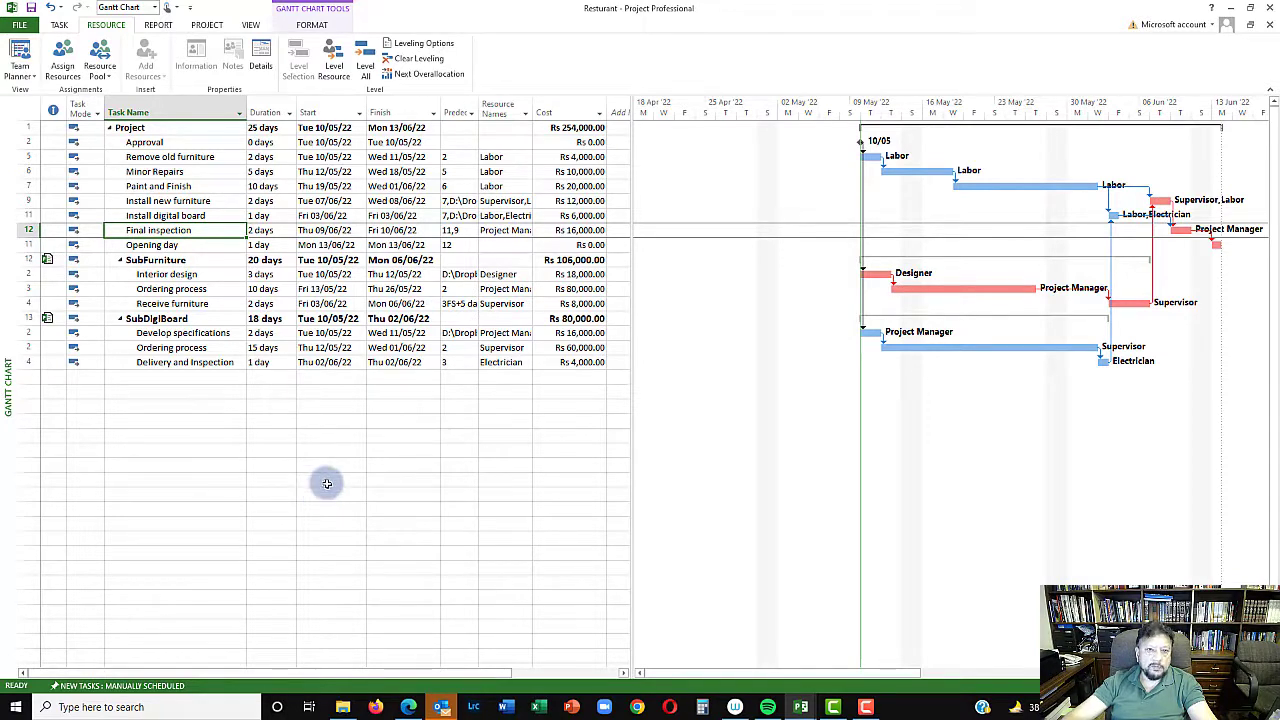
pyautogui.moveTo(490, 106); pyautogui.dragTo(678, 112)
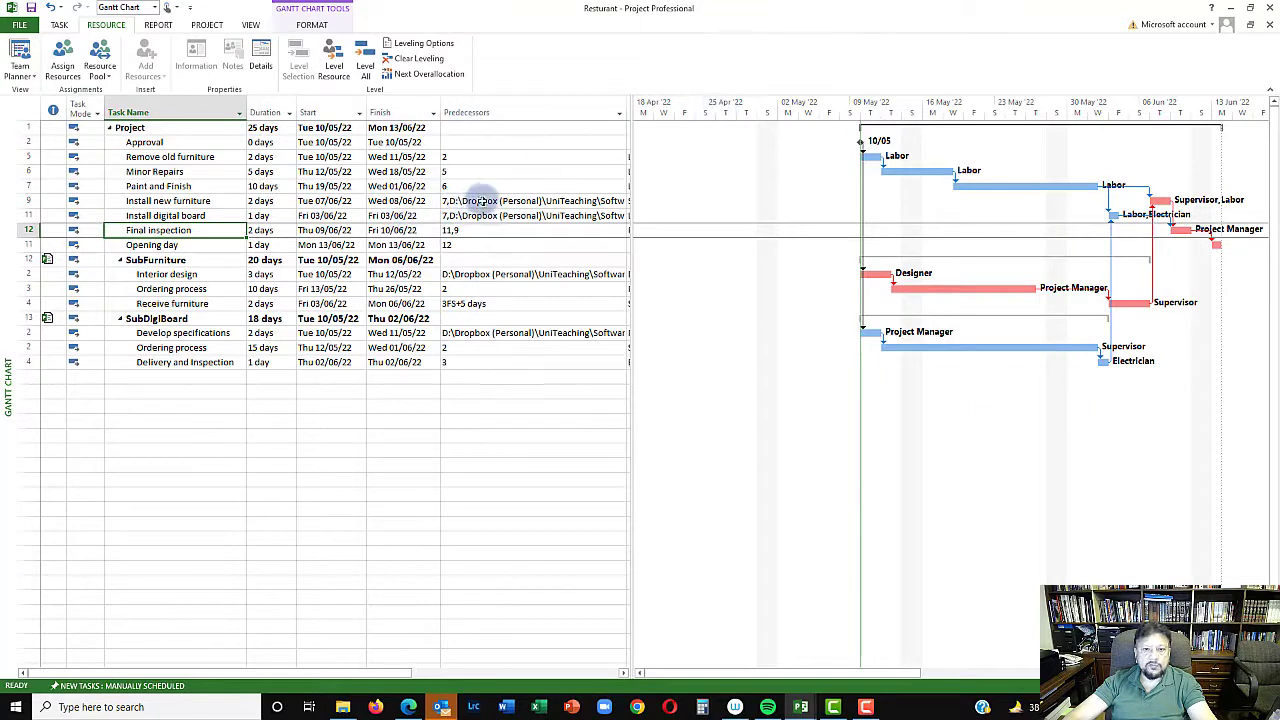